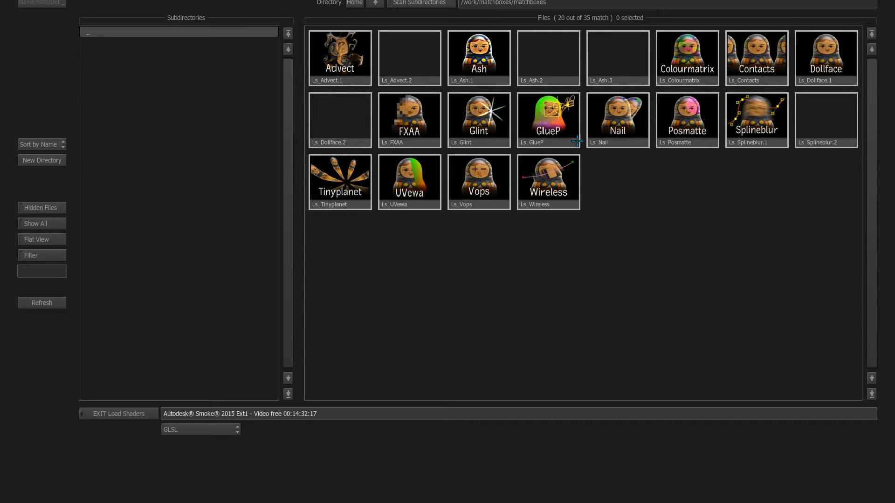
# Step: Close the shader browser and scrub through the moneyboxhouse render frames
pyautogui.click(154, 408)
pyautogui.click(135, 188)
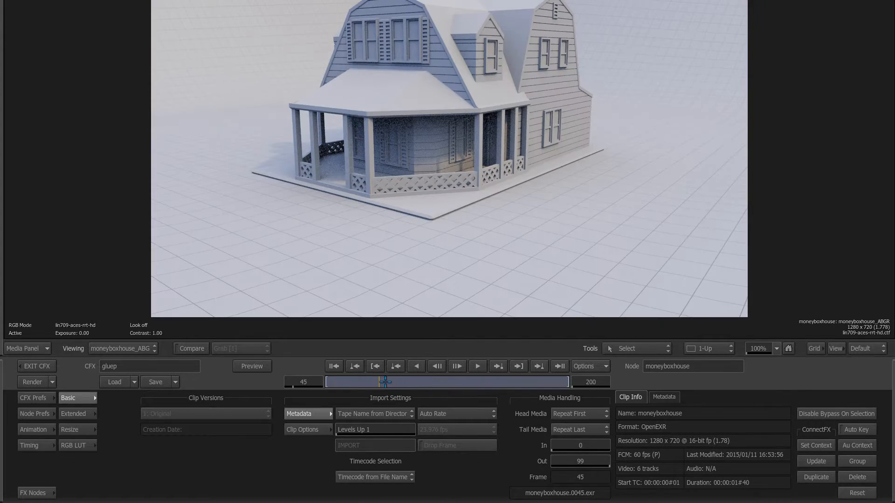
pyautogui.moveTo(385, 382)
pyautogui.mouseDown()
pyautogui.moveTo(399, 382)
pyautogui.moveTo(347, 382)
pyautogui.moveTo(407, 382)
pyautogui.moveTo(371, 390)
pyautogui.mouseUp()
# Step: Review the moneyboxhouse_Pworld world-position pass over several frames, then return to the schematic
pyautogui.click(121, 349)
pyautogui.moveTo(187, 442)
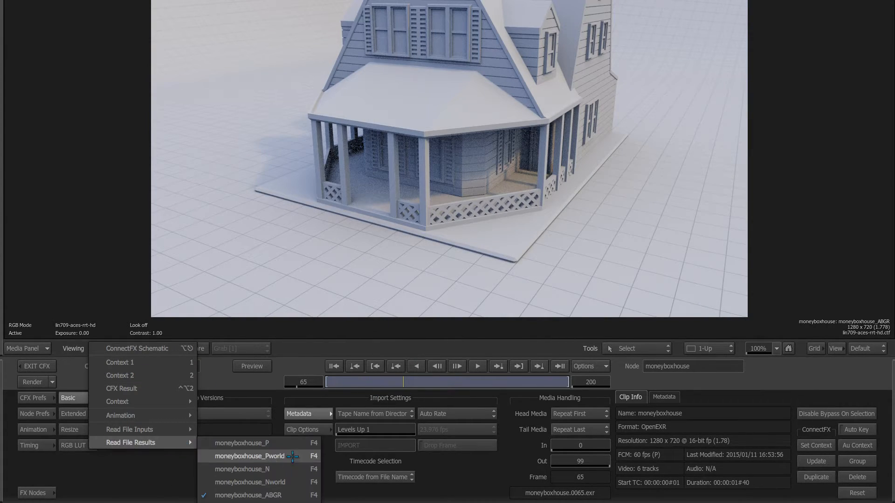
pyautogui.click(249, 456)
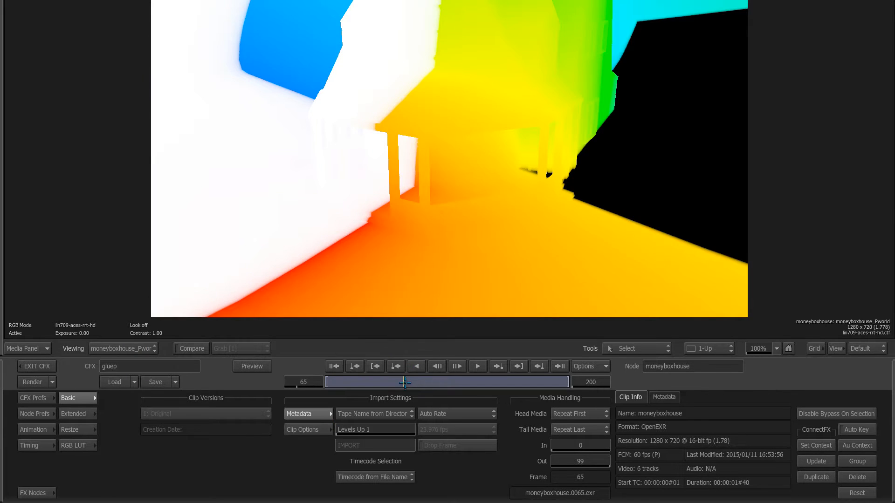
pyautogui.moveTo(405, 382); pyautogui.dragTo(443, 132)
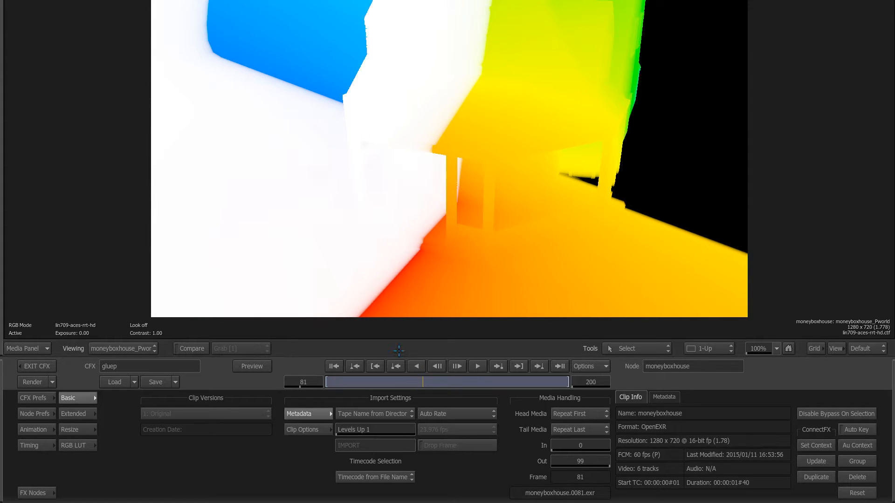
pyautogui.moveTo(417, 382)
pyautogui.mouseDown()
pyautogui.moveTo(392, 382)
pyautogui.moveTo(412, 381)
pyautogui.mouseUp()
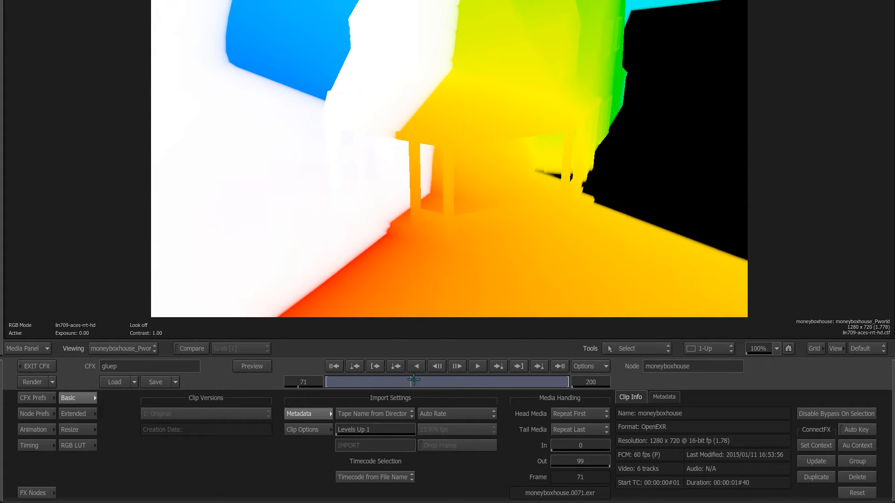
pyautogui.press('Tab')
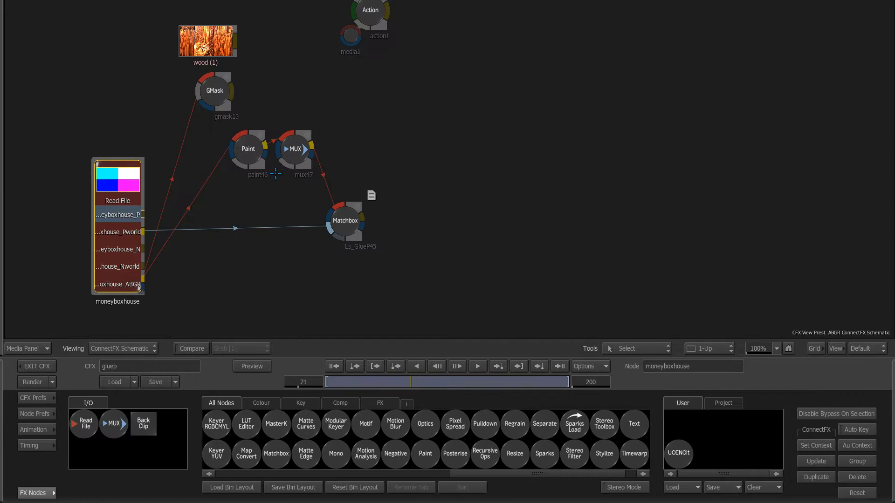
# Step: In paint46 at frame 45, brush a green stroke on the ground left of the porch
pyautogui.doubleClick(249, 150)
pyautogui.moveTo(317, 382); pyautogui.dragTo(294, 382)
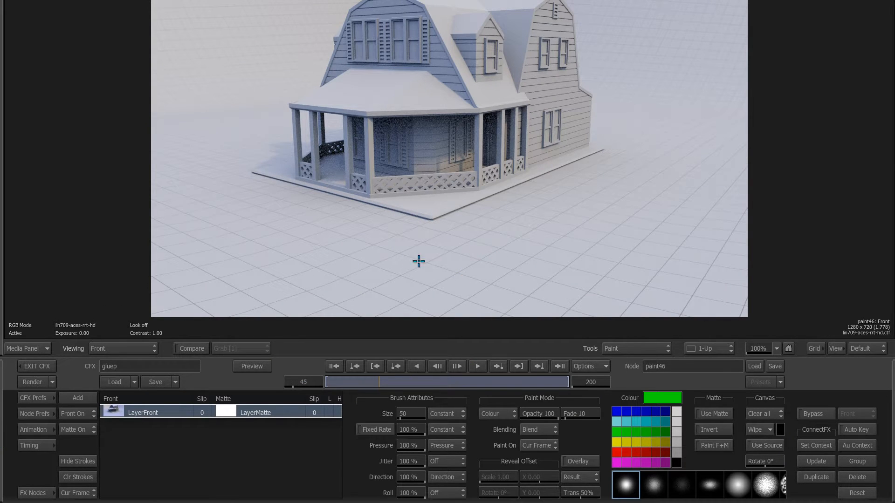
pyautogui.press('F4')
pyautogui.moveTo(389, 213)
pyautogui.mouseDown()
pyautogui.moveTo(429, 221)
pyautogui.moveTo(489, 199)
pyautogui.moveTo(373, 223)
pyautogui.moveTo(461, 202)
pyautogui.moveTo(431, 252)
pyautogui.moveTo(387, 231)
pyautogui.moveTo(489, 205)
pyautogui.moveTo(445, 240)
pyautogui.mouseUp()
pyautogui.press('`')
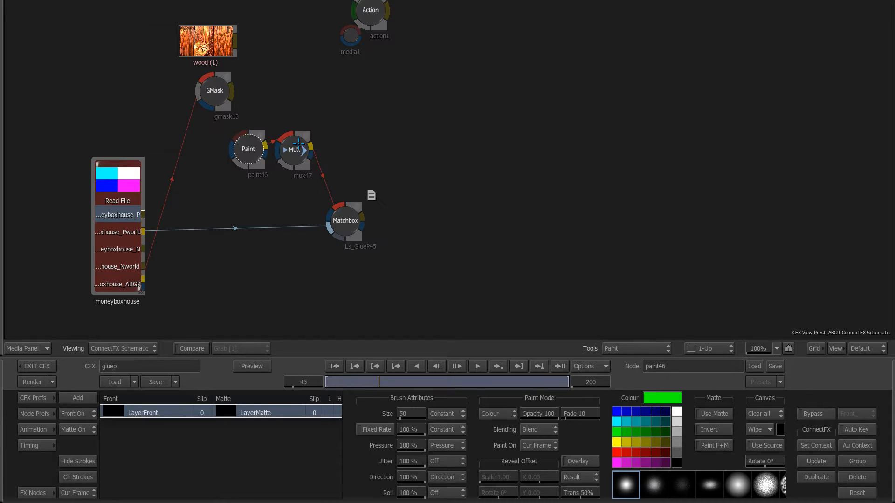
# Step: Check the glued green stroke across frames in the Ls_GlueP45 Matchbox result
pyautogui.click(305, 159)
pyautogui.click(357, 229)
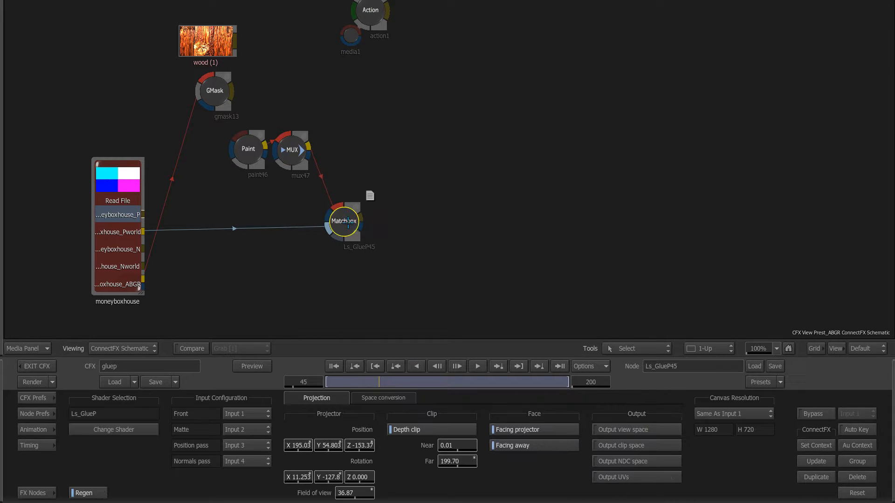
pyautogui.press('`')
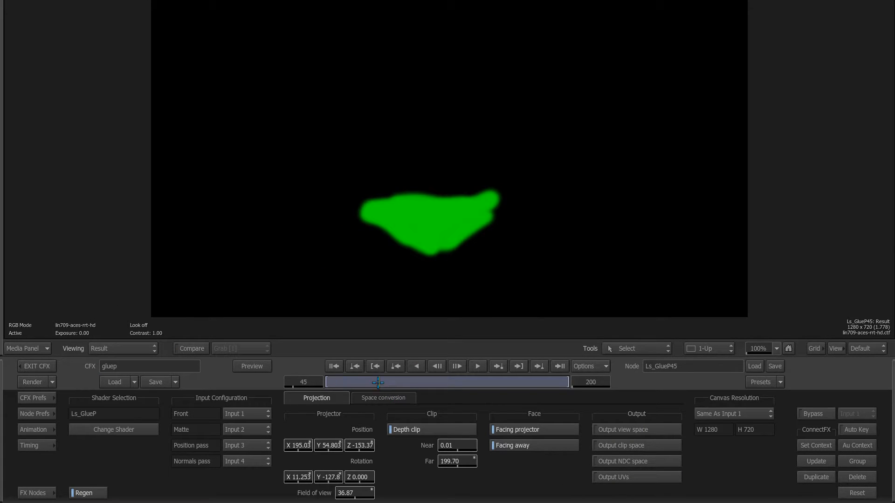
pyautogui.moveTo(378, 383)
pyautogui.mouseDown()
pyautogui.moveTo(333, 383)
pyautogui.moveTo(379, 383)
pyautogui.moveTo(367, 382)
pyautogui.mouseUp()
pyautogui.press('`')
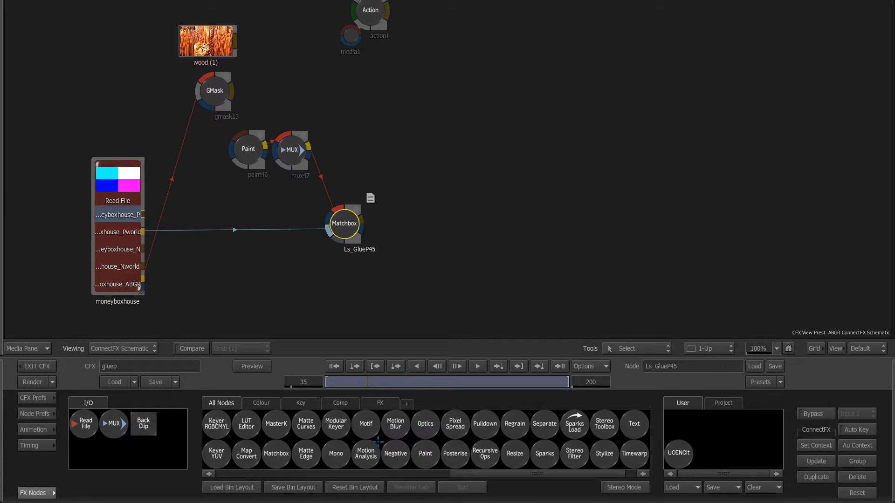
# Step: Add a comp48 node layering Ls_GlueP45 over the ABGR house render in Add mode, and play it
pyautogui.press('c')
pyautogui.moveTo(456, 453); pyautogui.dragTo(421, 267)
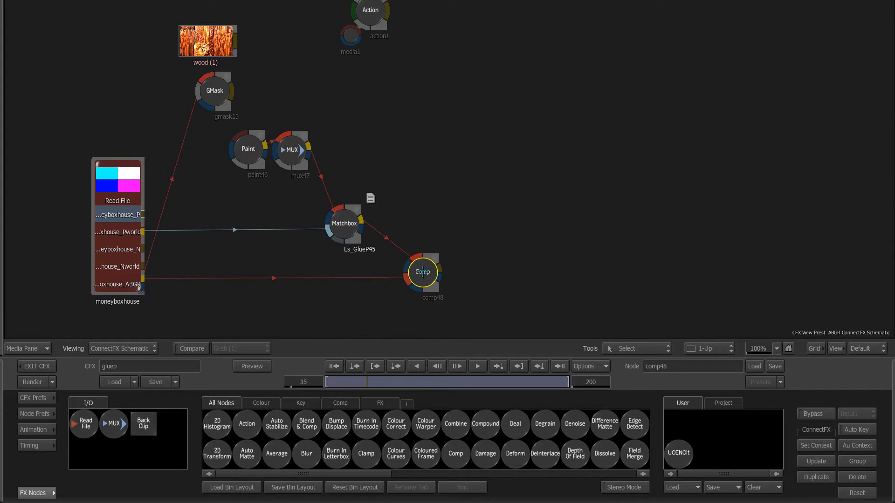
pyautogui.click(450, 461)
pyautogui.click(453, 356)
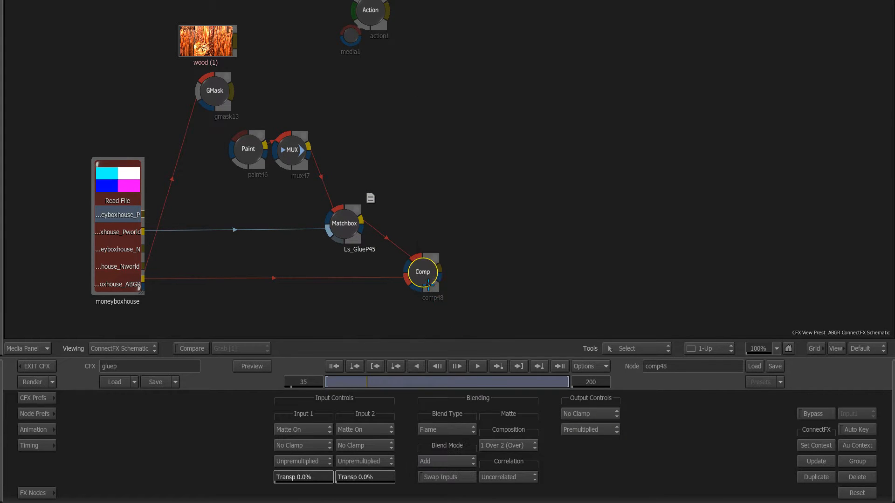
pyautogui.press('F4')
pyautogui.click(479, 370)
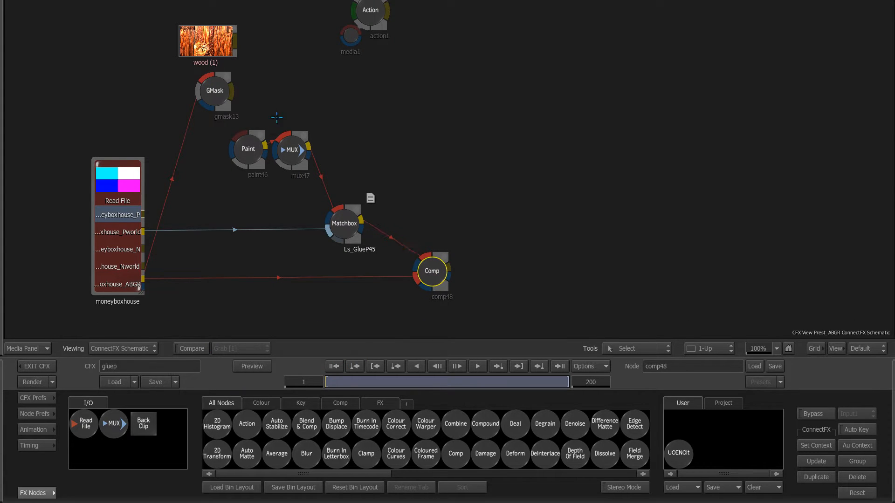
pyautogui.click(248, 150)
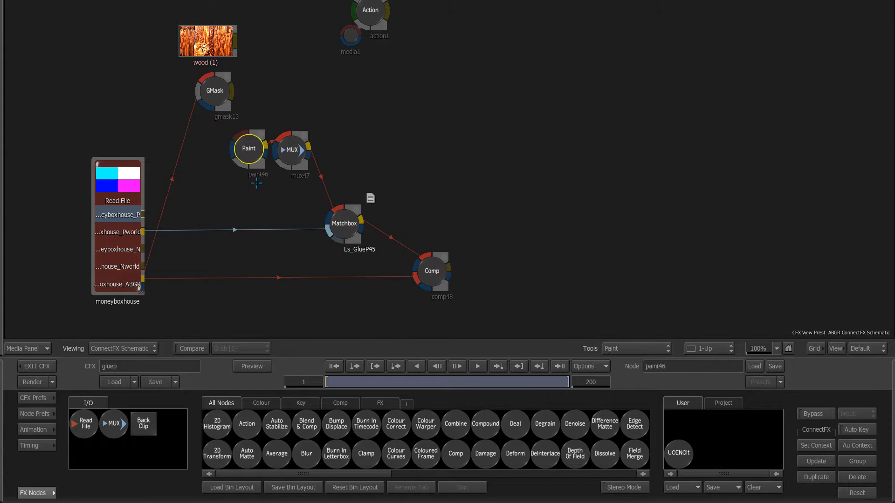
# Step: Delete the Paint and MUX nodes so wood feeds Ls_GlueP45, and play the wood-grain projection
pyautogui.press('Delete')
pyautogui.click(291, 151)
pyautogui.press('Delete')
pyautogui.moveTo(347, 228); pyautogui.dragTo(336, 229)
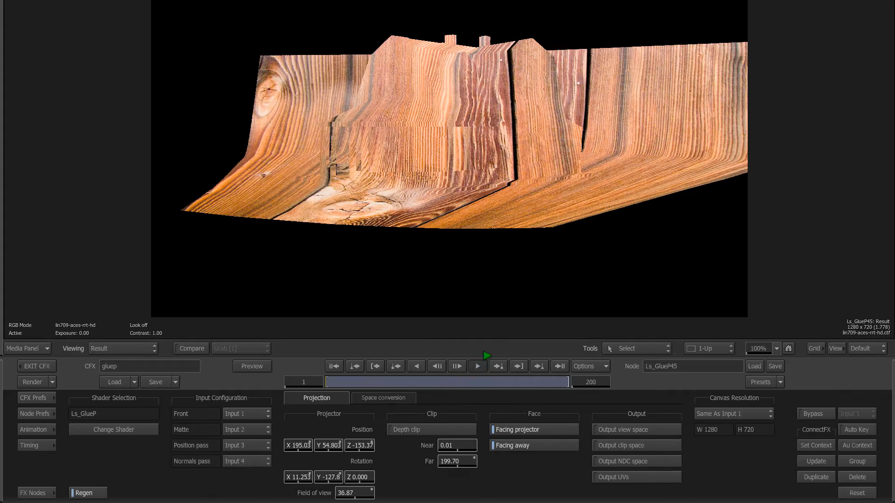
pyautogui.doubleClick(343, 239)
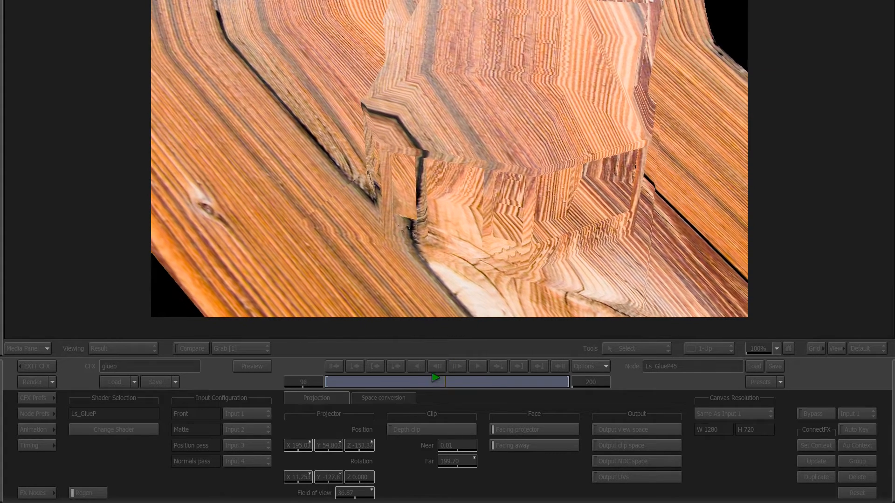
pyautogui.click(468, 396)
pyautogui.press('Escape')
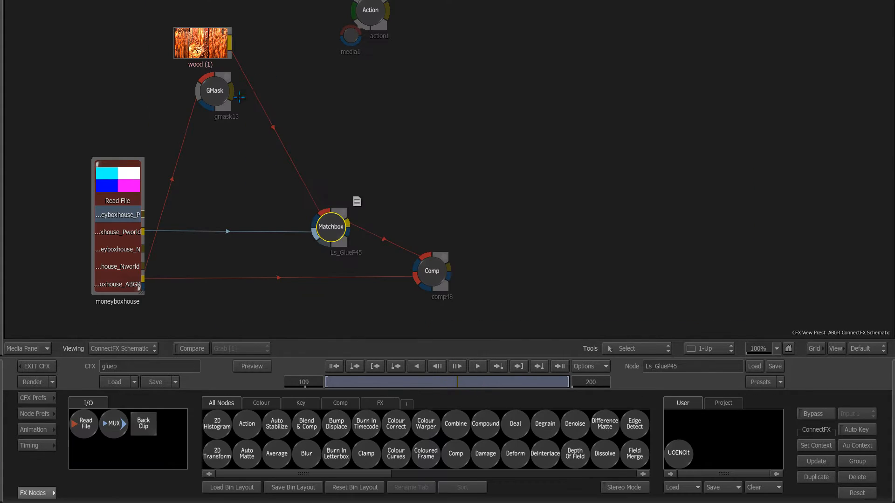
# Step: Connect the GMask output into the Matchbox matte and check the GMask at frame 45
pyautogui.moveTo(239, 97)
pyautogui.mouseDown()
pyautogui.moveTo(311, 217)
pyautogui.moveTo(328, 227)
pyautogui.mouseUp()
pyautogui.click(215, 91)
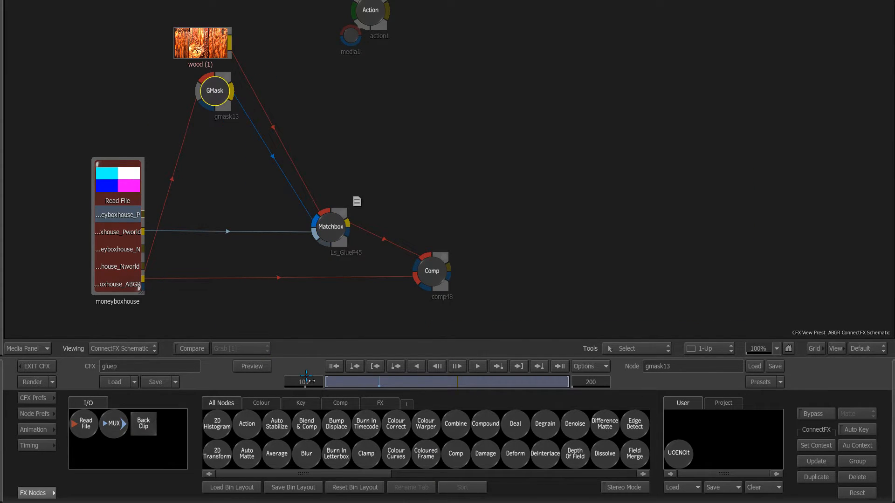
pyautogui.click(306, 381)
pyautogui.write('45')
pyautogui.press('Return')
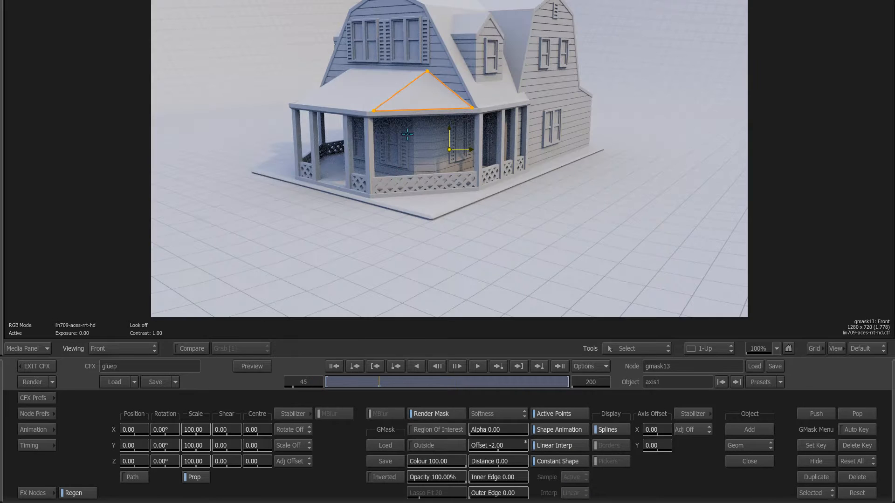
pyautogui.press('Escape')
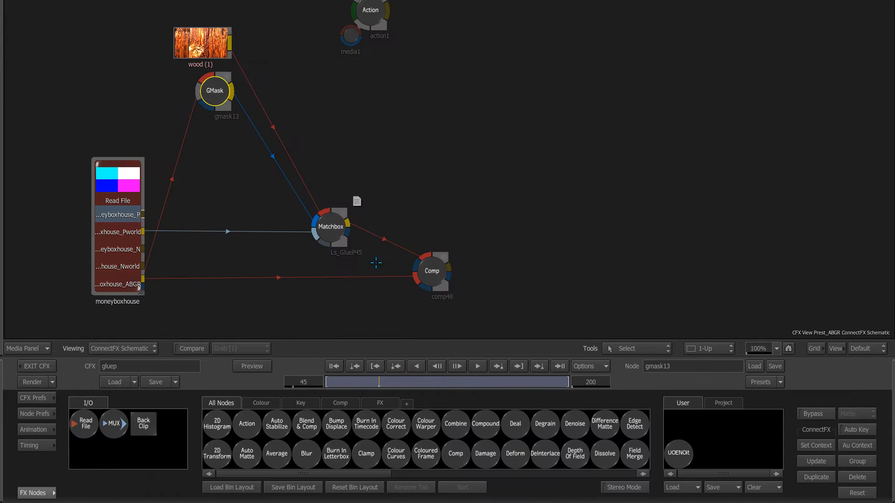
# Step: Set comp48's blend mode to Blend and play the masked wood composite from frame 1
pyautogui.doubleClick(430, 269)
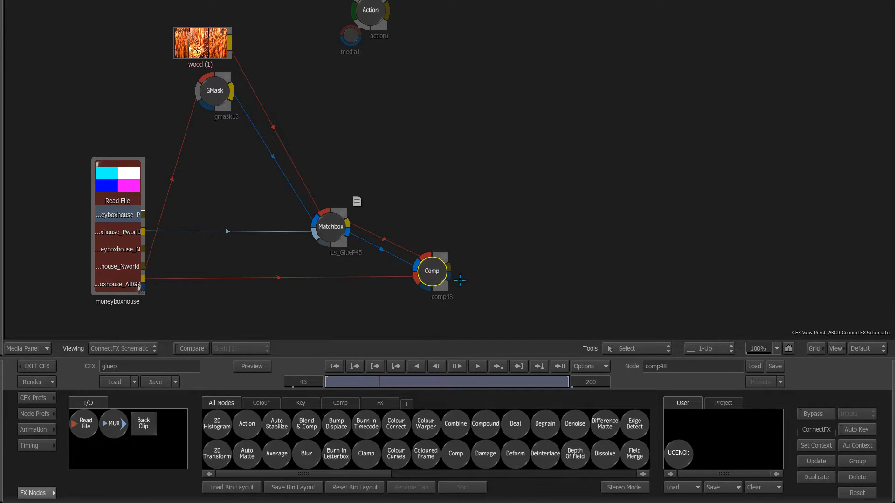
pyautogui.click(453, 461)
pyautogui.click(470, 496)
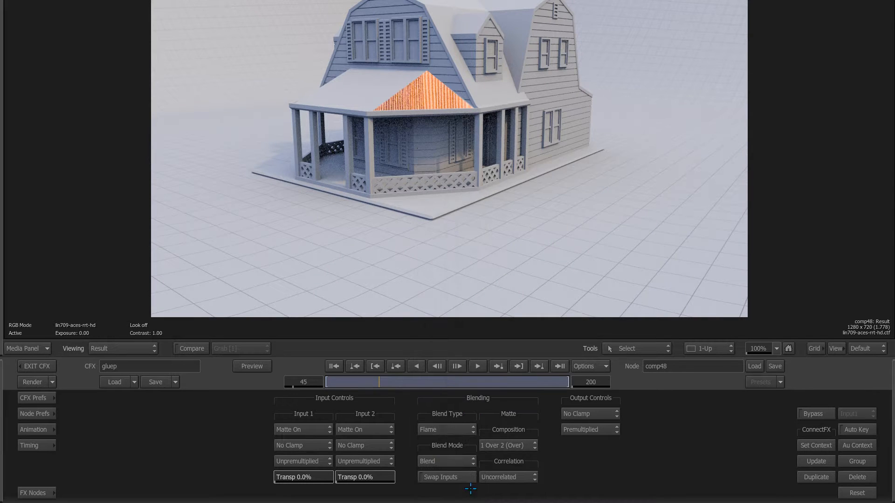
pyautogui.click(333, 367)
pyautogui.click(477, 366)
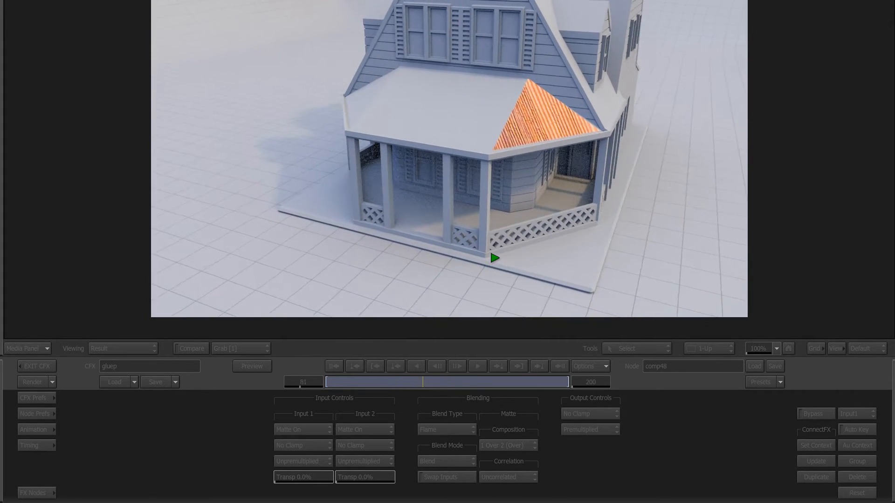
pyautogui.click(451, 371)
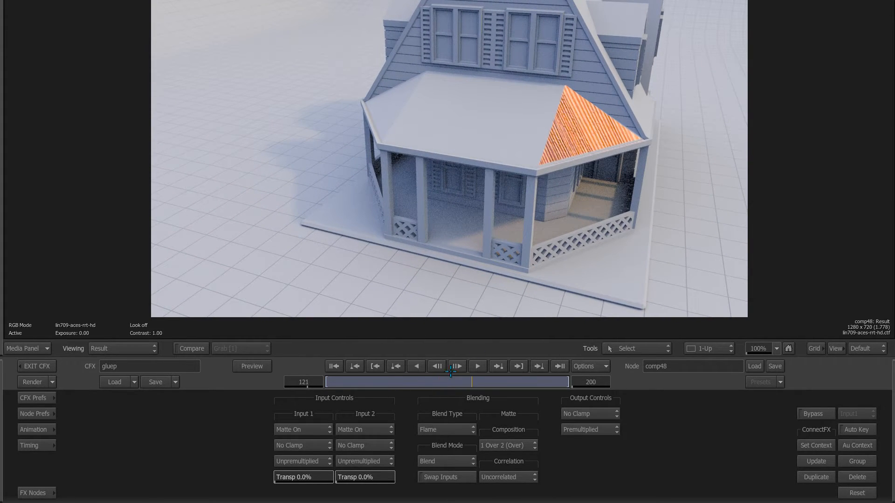
pyautogui.moveTo(467, 382); pyautogui.dragTo(327, 382)
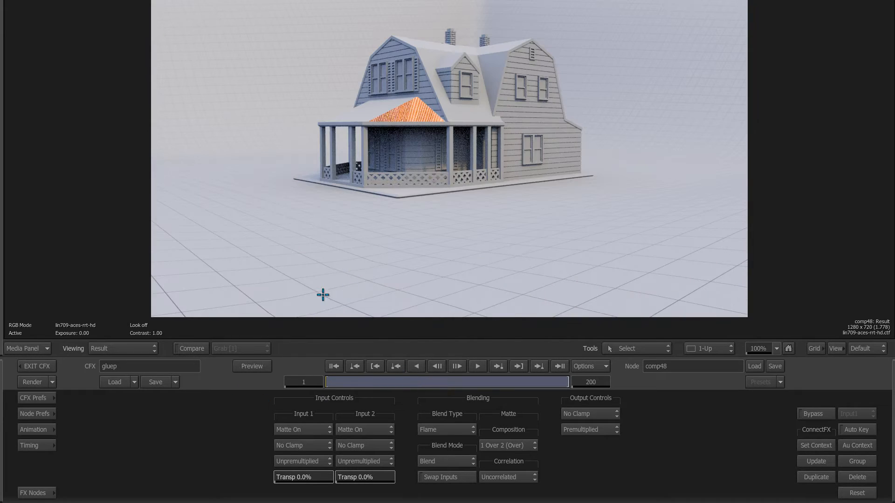
# Step: Delete the comp48 node and its links with the Delete tool
pyautogui.press('`')
pyautogui.press('d')
pyautogui.click(429, 266)
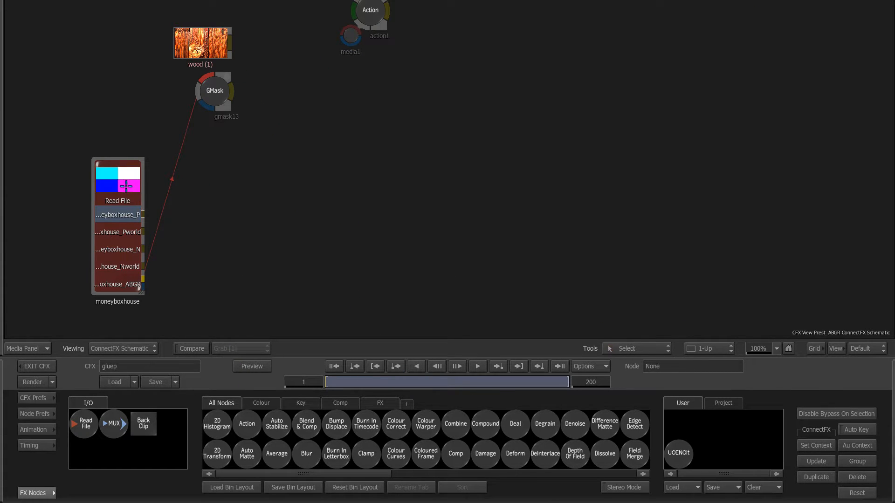
# Step: Add a new GlueP Matchbox node, Ls_GlueP45, fed by the wood image and Pworld pass
pyautogui.moveTo(126, 187); pyautogui.dragTo(125, 188)
pyautogui.scroll(-3, 485, 445)
pyautogui.click(455, 453)
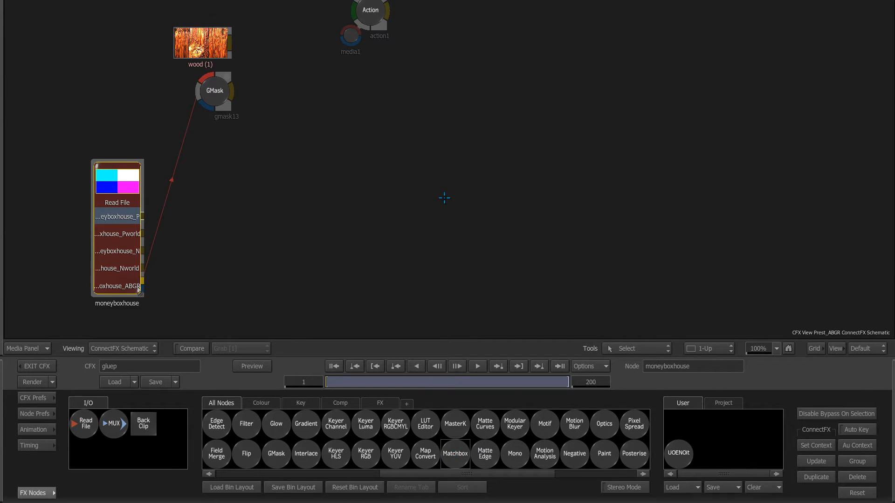
pyautogui.click(442, 196)
pyautogui.click(133, 408)
pyautogui.moveTo(442, 189); pyautogui.dragTo(324, 123)
pyautogui.moveTo(348, 187); pyautogui.dragTo(347, 230)
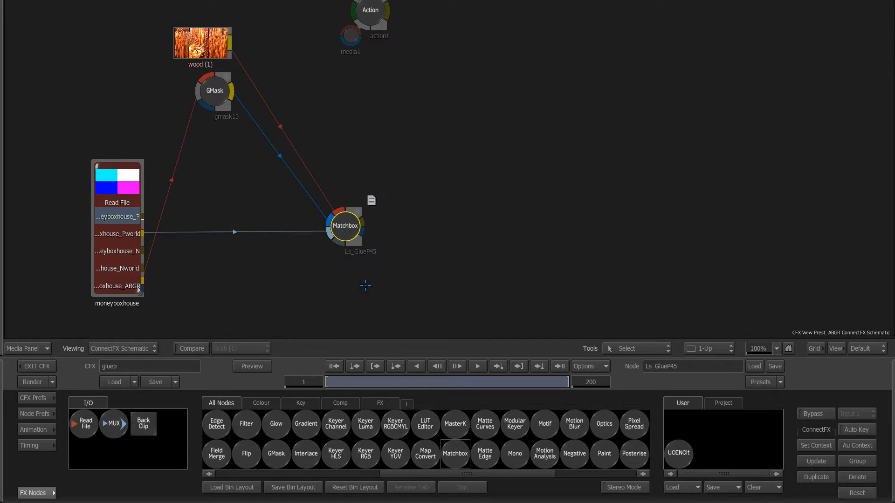
# Step: Shift the Ls_GlueP45 projector position along X, Y and Z to move the projected wood
pyautogui.doubleClick(344, 232)
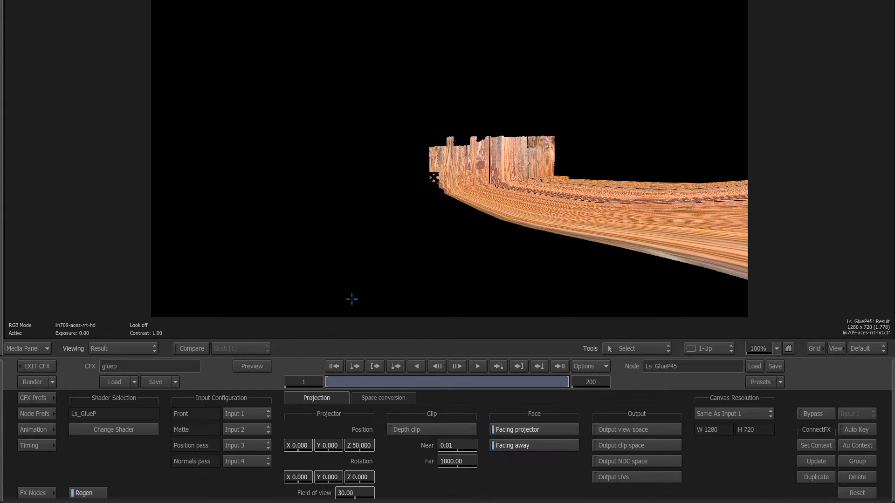
pyautogui.moveTo(334, 381); pyautogui.dragTo(274, 389)
pyautogui.moveTo(298, 445); pyautogui.dragTo(385, 436)
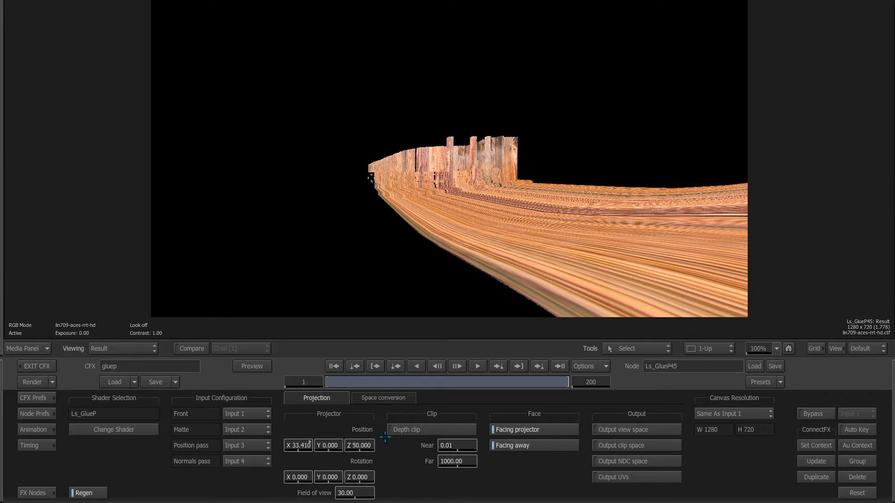
pyautogui.moveTo(328, 445); pyautogui.dragTo(477, 422)
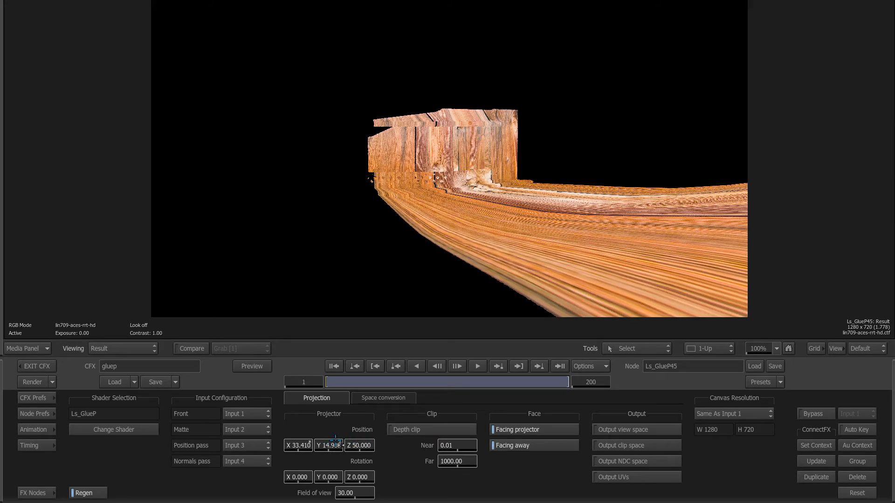
pyautogui.moveTo(335, 440); pyautogui.dragTo(646, 409)
pyautogui.moveTo(368, 448); pyautogui.dragTo(628, 448)
# Step: Open the action1 3D scene and show its node layout
pyautogui.press('F4')
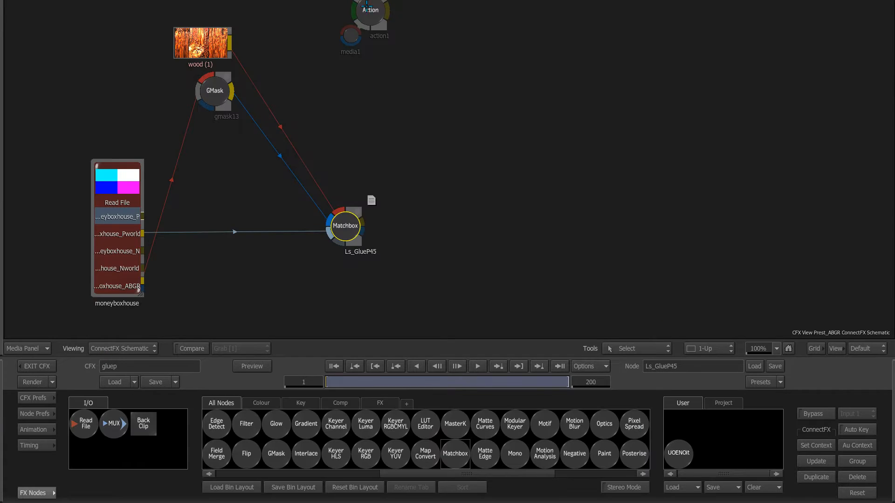
pyautogui.doubleClick(367, 7)
pyautogui.press('F4')
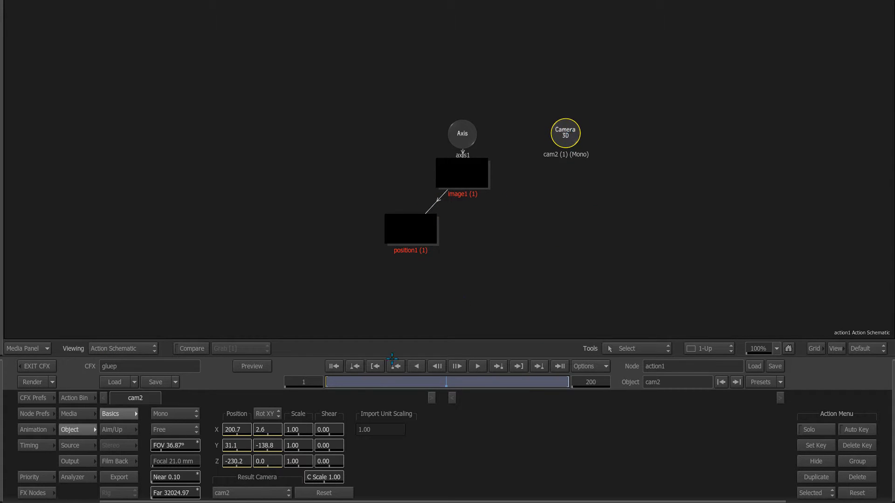
# Step: At frame 45, delete the old Camera 3D node from the scene
pyautogui.click(321, 383)
pyautogui.write('45')
pyautogui.press('Return')
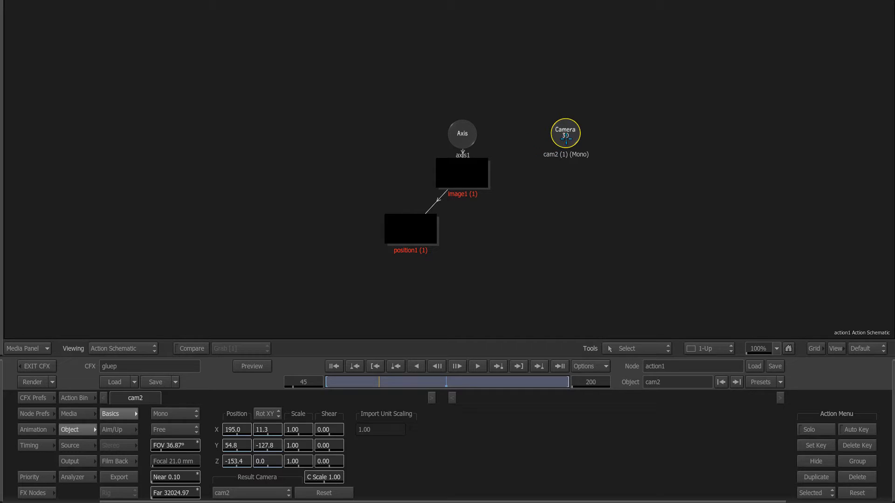
pyautogui.moveTo(574, 130); pyautogui.dragTo(541, 202)
pyautogui.press('Delete')
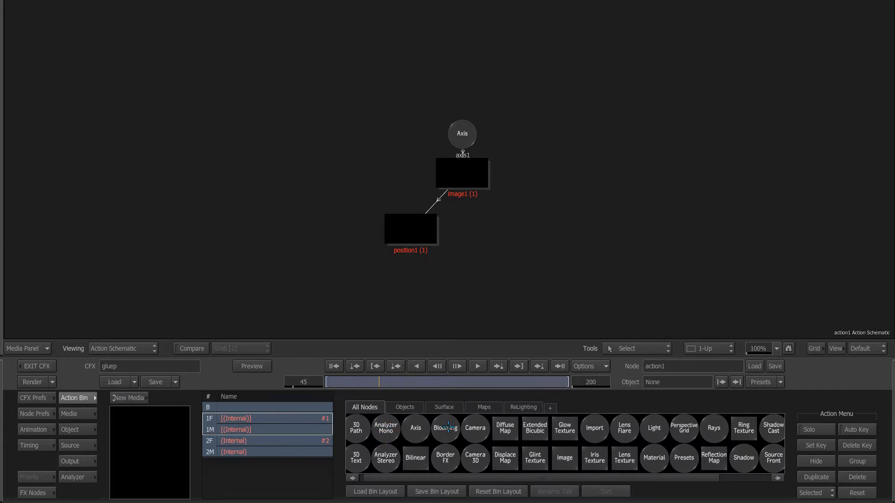
# Step: Import the moneyboxhouse FBX at scale 1.00 and open the imported cam2's settings
pyautogui.click(561, 446)
pyautogui.click(595, 428)
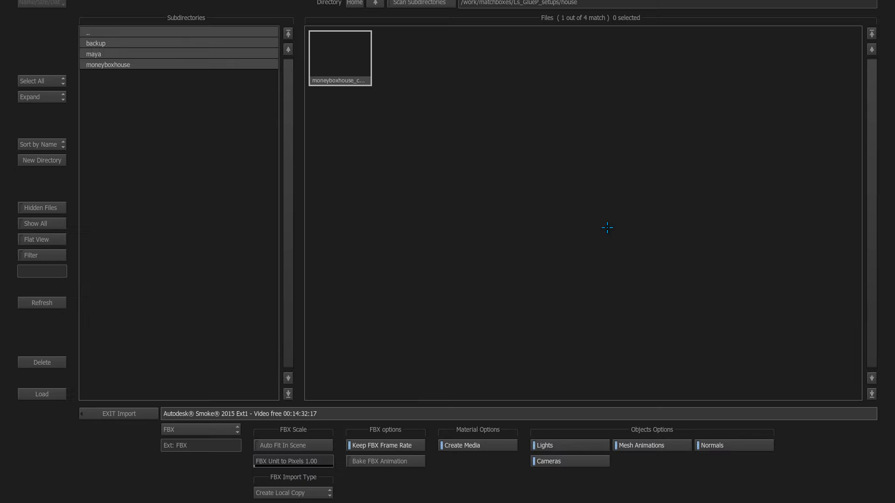
pyautogui.click(349, 75)
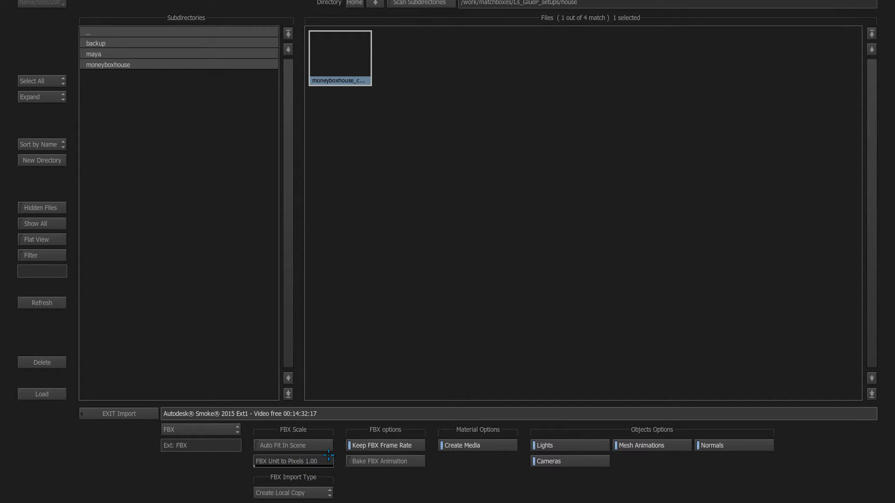
pyautogui.click(334, 464)
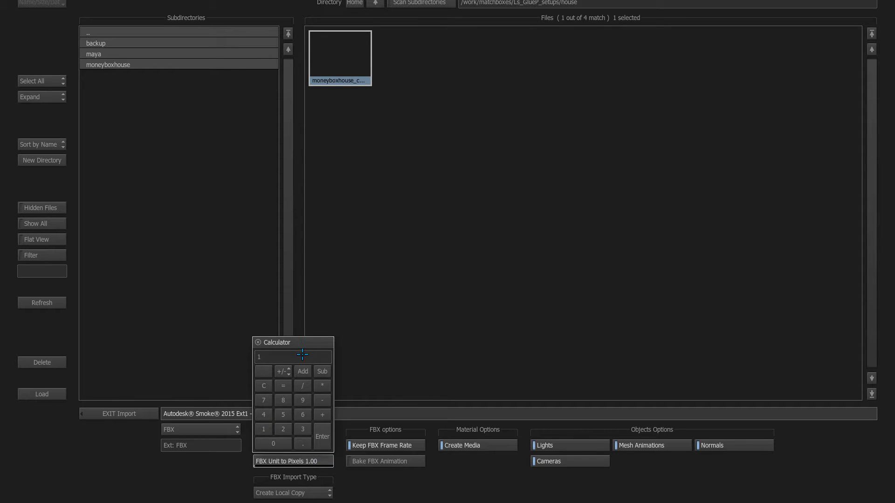
pyautogui.press('Return')
pyautogui.click(37, 391)
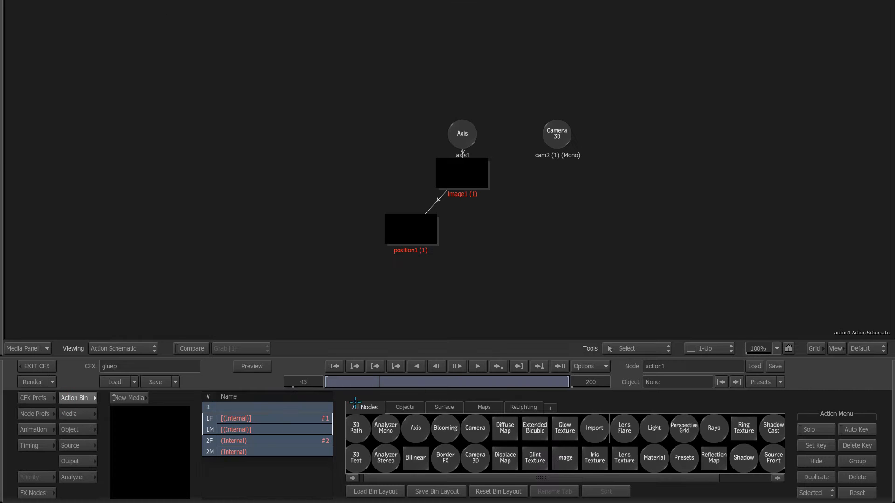
pyautogui.doubleClick(560, 155)
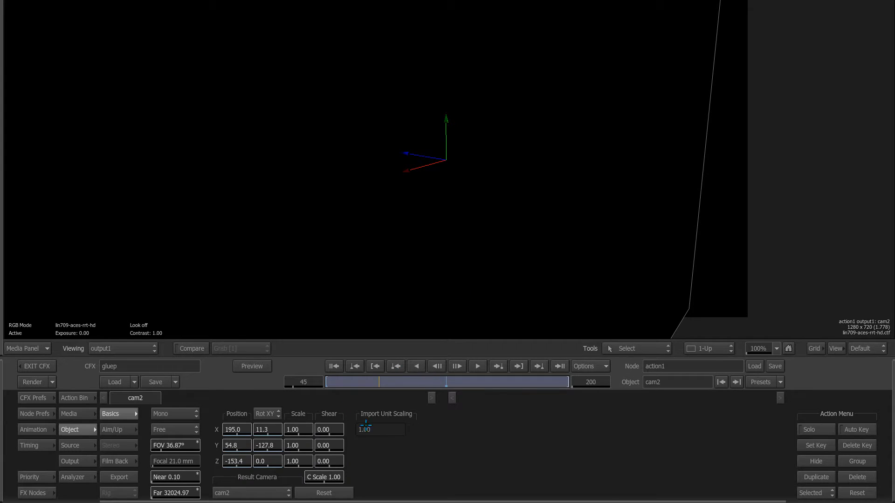
# Step: Check the house render's passes at frame 45, then return to the ConnectFX graph
pyautogui.press('Escape')
pyautogui.doubleClick(132, 185)
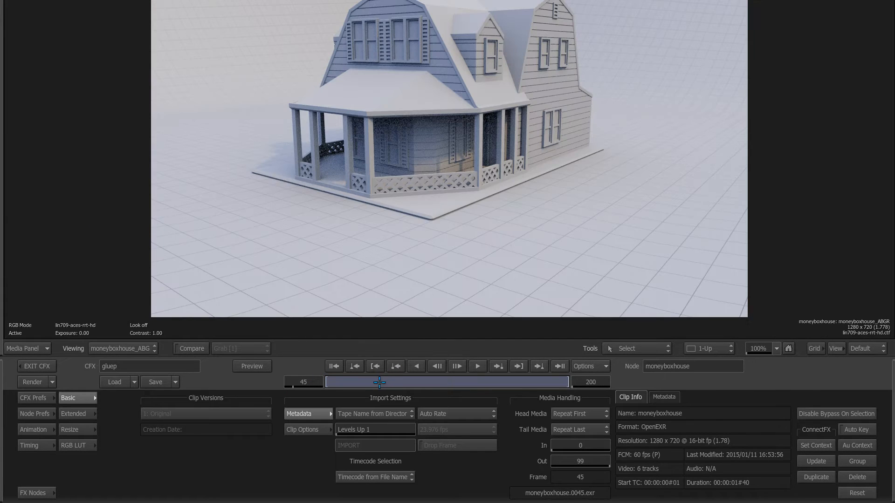
pyautogui.moveTo(376, 381)
pyautogui.mouseDown()
pyautogui.moveTo(351, 381)
pyautogui.moveTo(369, 381)
pyautogui.mouseUp()
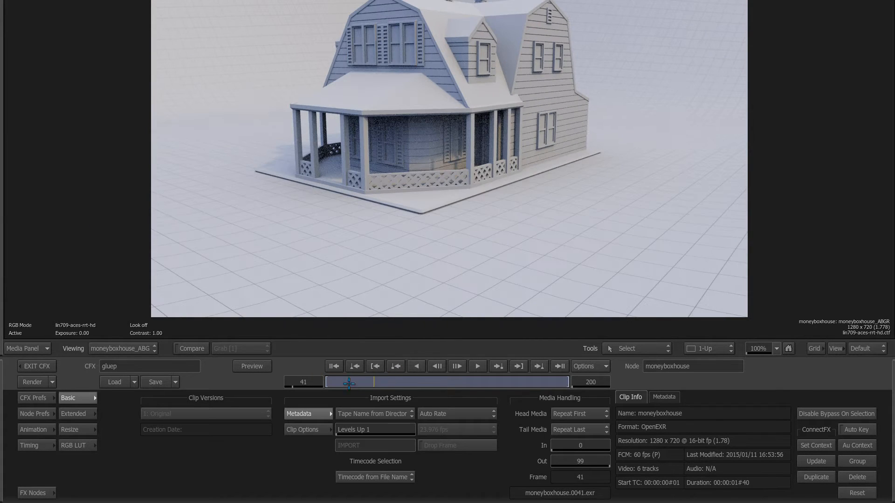
pyautogui.click(324, 383)
pyautogui.write('45')
pyautogui.press('Return')
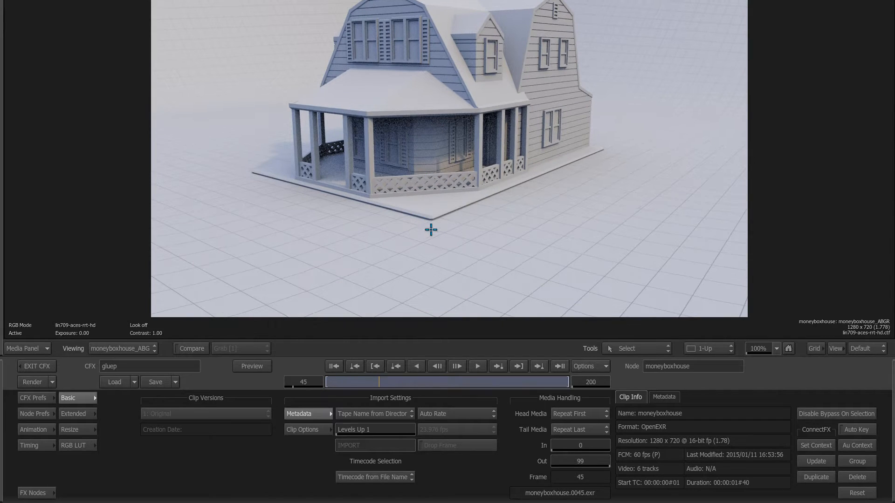
pyautogui.press('Escape')
# Step: Compare action1's camera settings with Ls_GlueP45, inspecting the camera's X position value
pyautogui.doubleClick(376, 22)
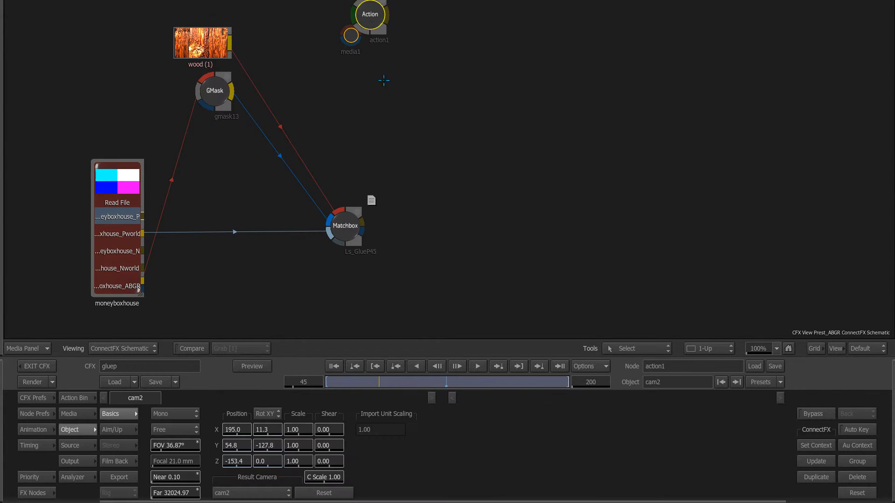
pyautogui.moveTo(365, 18); pyautogui.dragTo(365, 20)
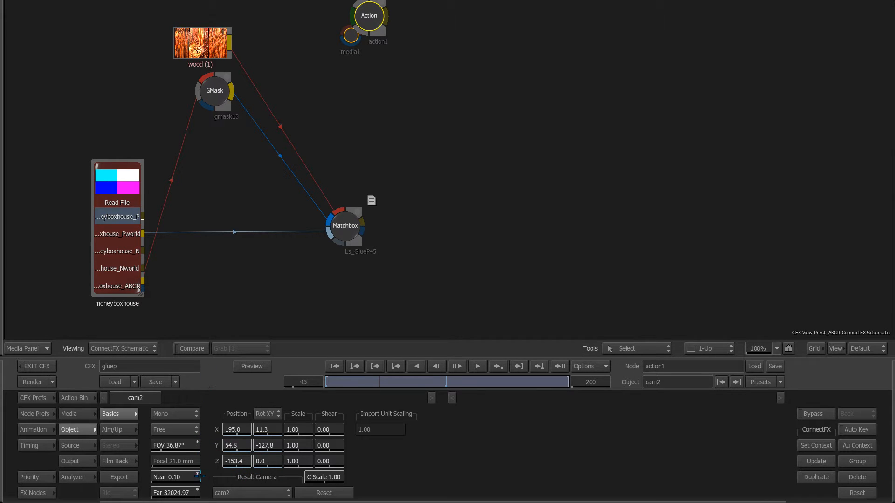
pyautogui.doubleClick(345, 229)
pyautogui.doubleClick(380, 28)
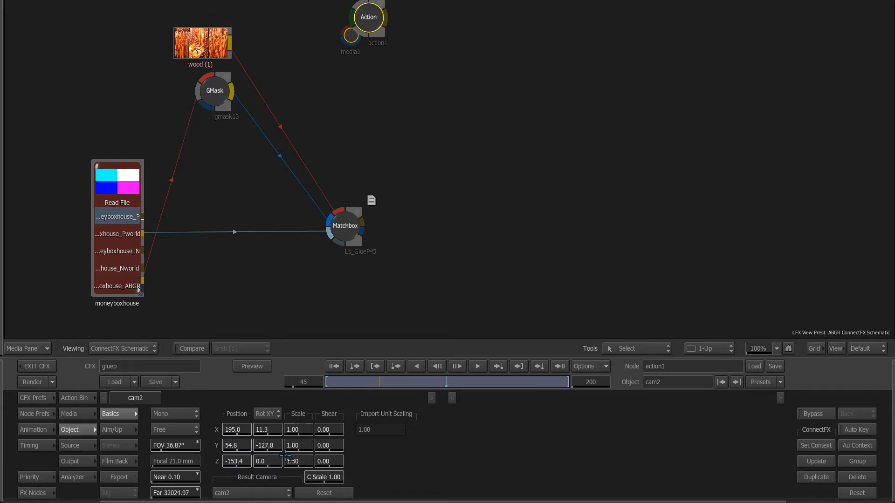
pyautogui.click(239, 429)
# Step: Paste cam2's position 195.03, 54.803, -153.373 onto the Ls_GlueP45 projector Position channel
pyautogui.click(50, 434)
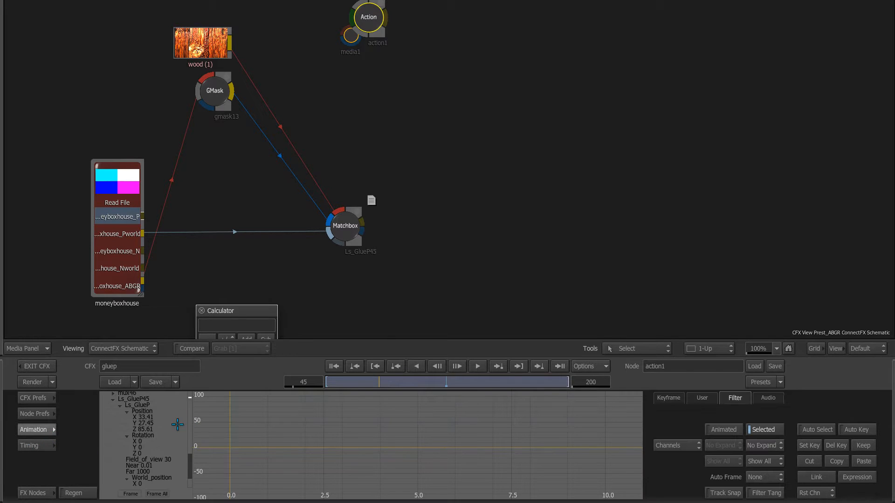
pyautogui.click(761, 430)
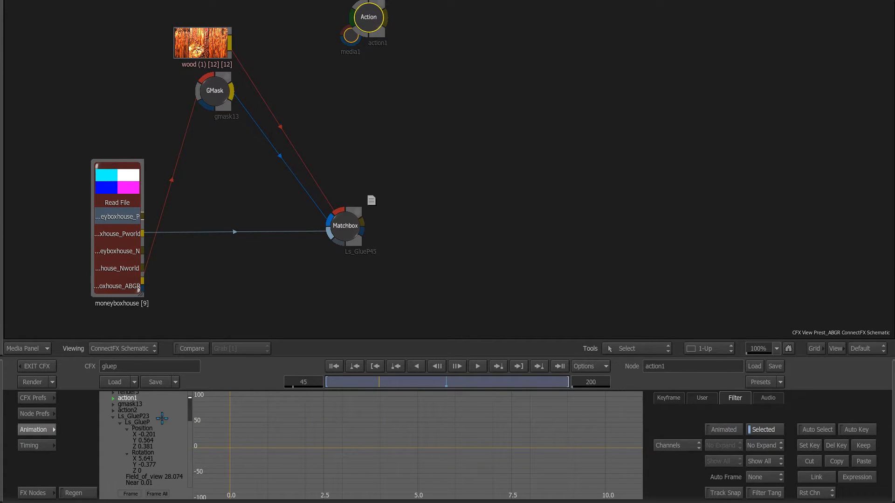
pyautogui.click(111, 399)
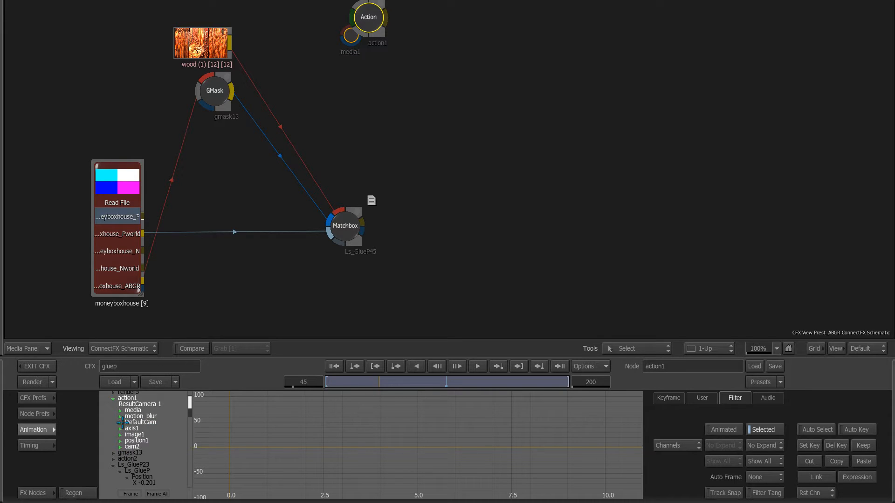
pyautogui.click(120, 447)
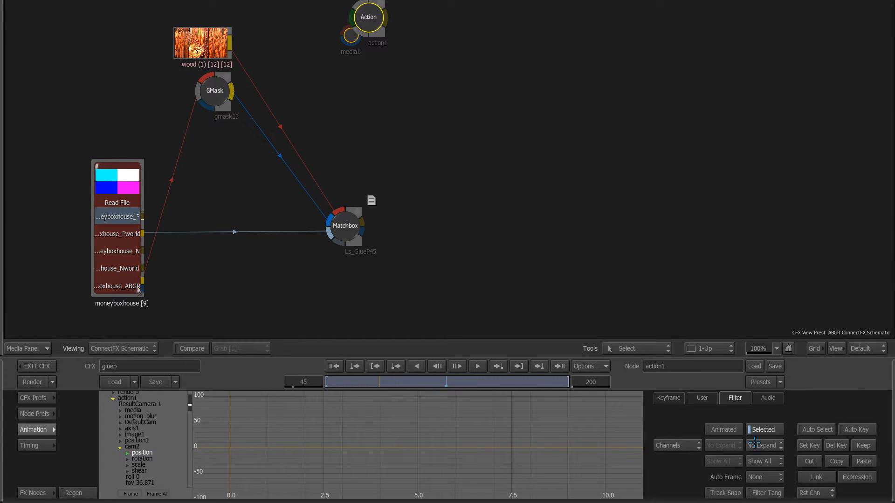
pyautogui.click(345, 226)
pyautogui.press('F4')
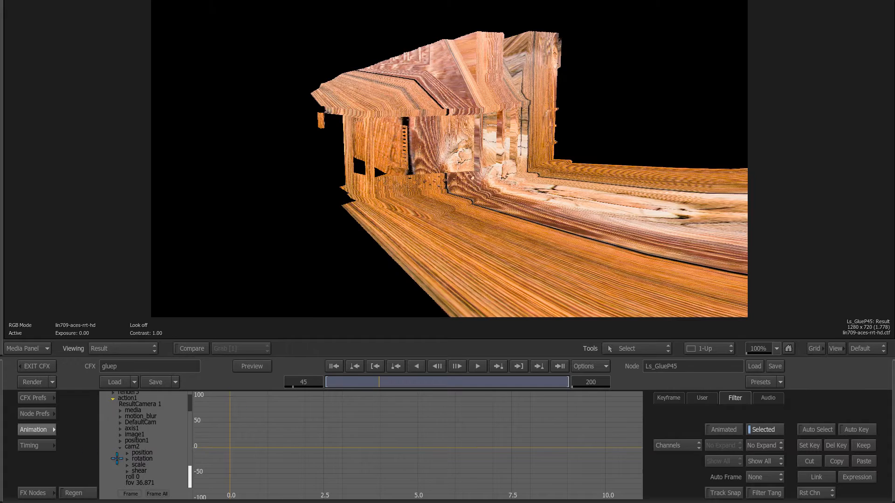
pyautogui.click(50, 429)
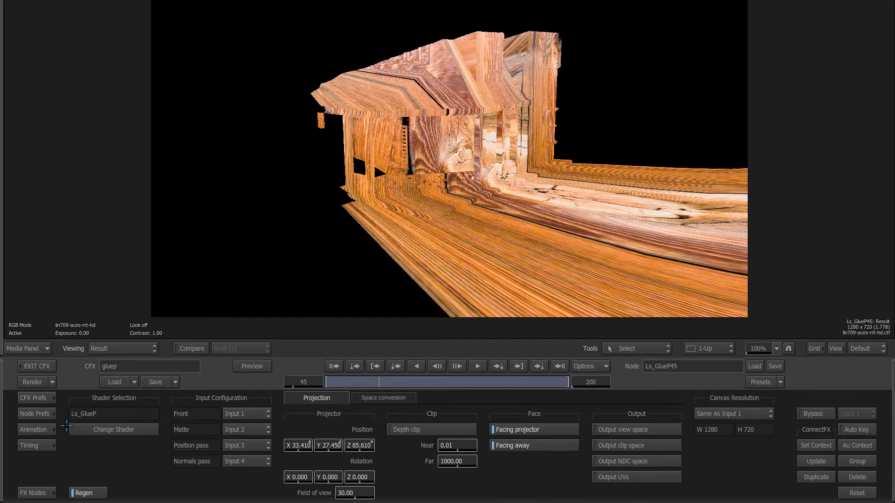
pyautogui.click(47, 429)
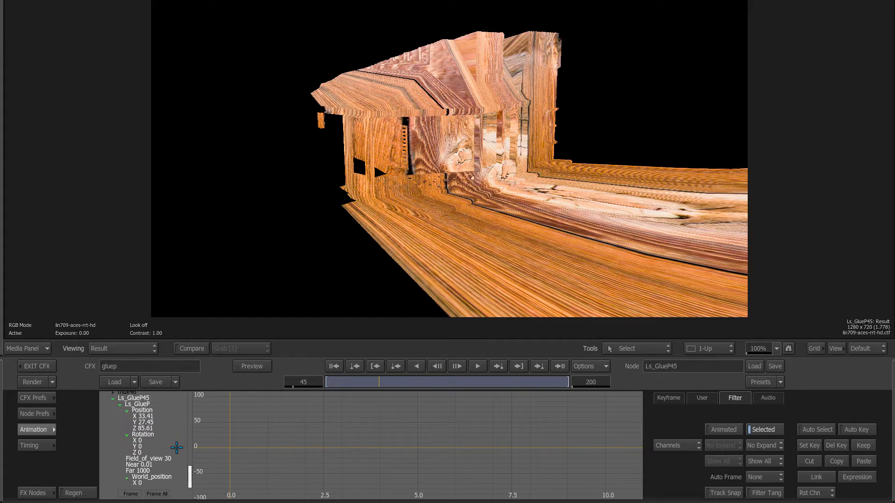
pyautogui.click(863, 463)
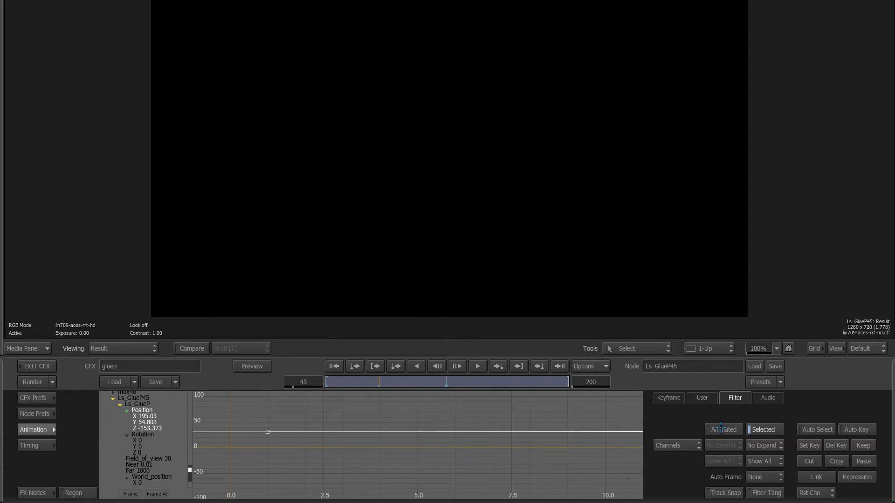
pyautogui.press('`')
# Step: Paste cam2's rotation 11.253, -127.805, 0 onto the Ls_GlueP45 projector Rotation channel
pyautogui.click(369, 14)
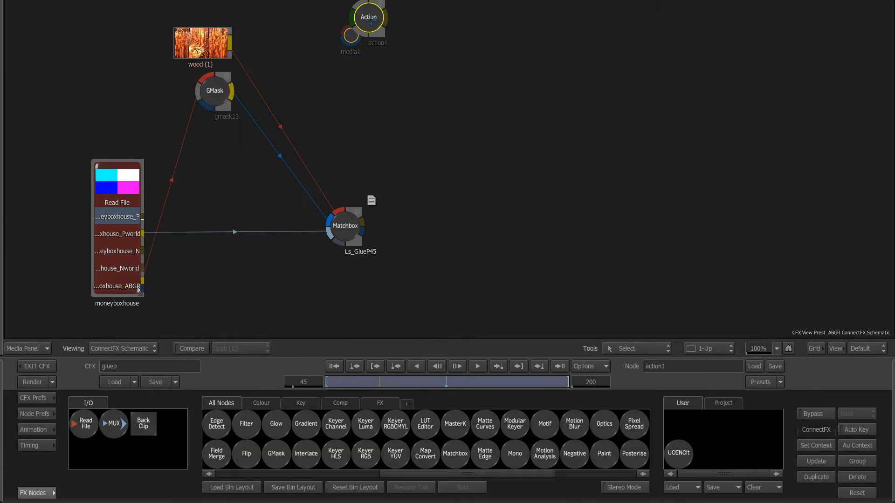
pyautogui.click(37, 429)
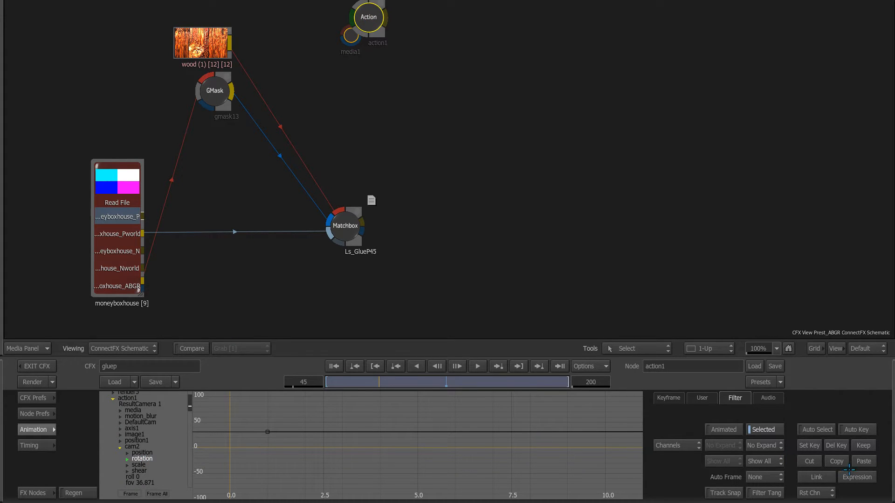
pyautogui.click(347, 225)
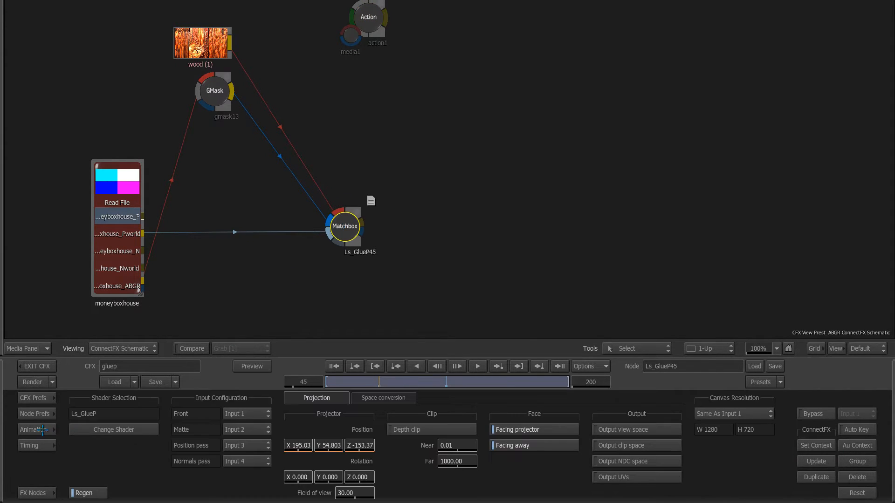
pyautogui.click(42, 429)
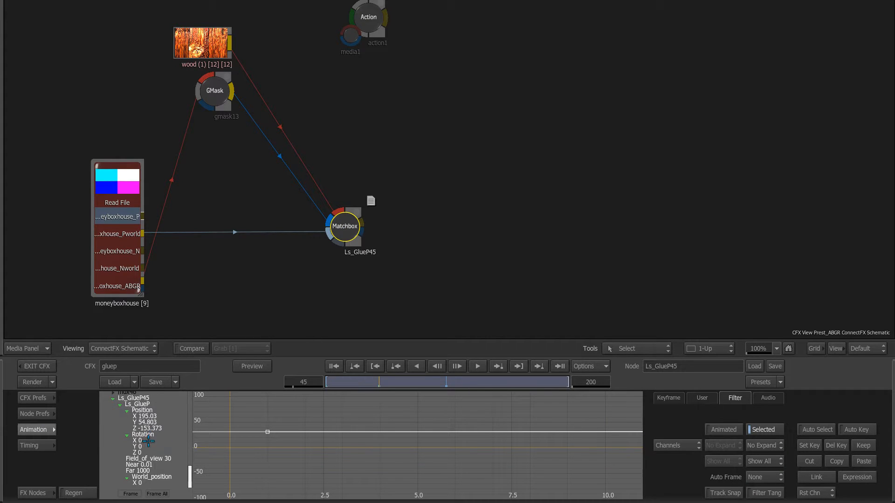
pyautogui.click(142, 435)
pyautogui.click(864, 462)
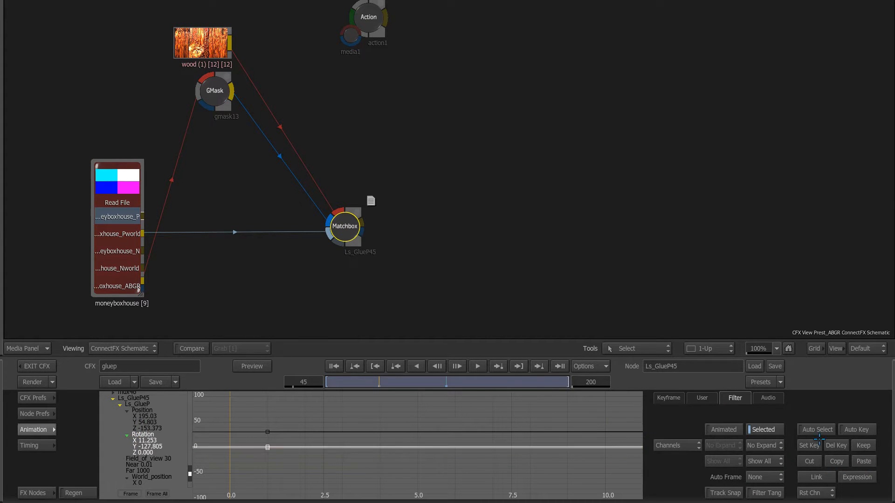
# Step: Check cam2's fov channel in action1's animation channels, then leave Action for the schematic
pyautogui.doubleClick(384, 48)
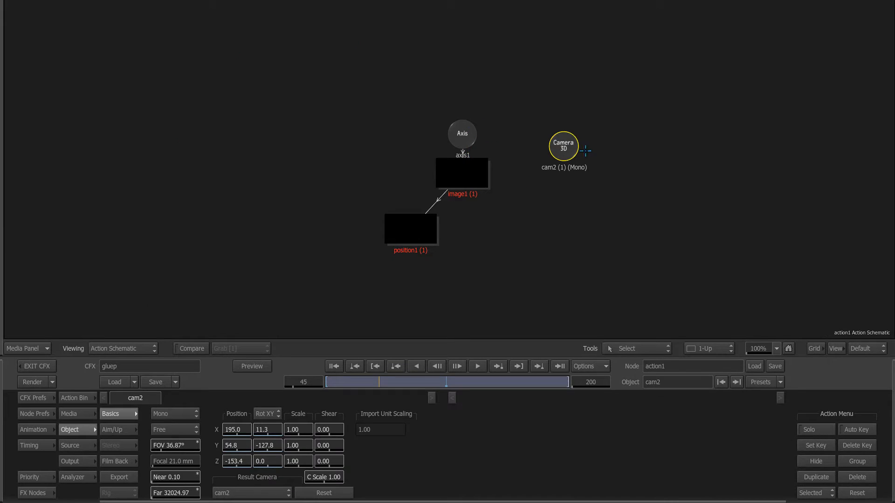
pyautogui.click(45, 431)
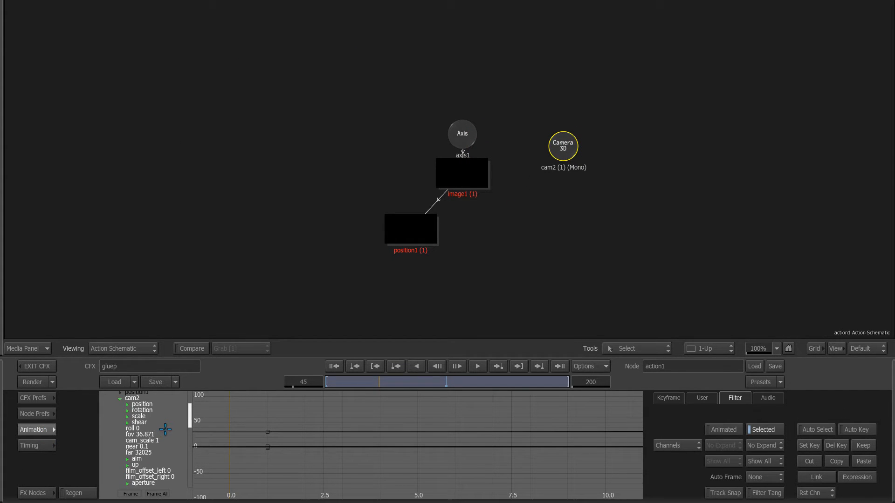
pyautogui.click(131, 436)
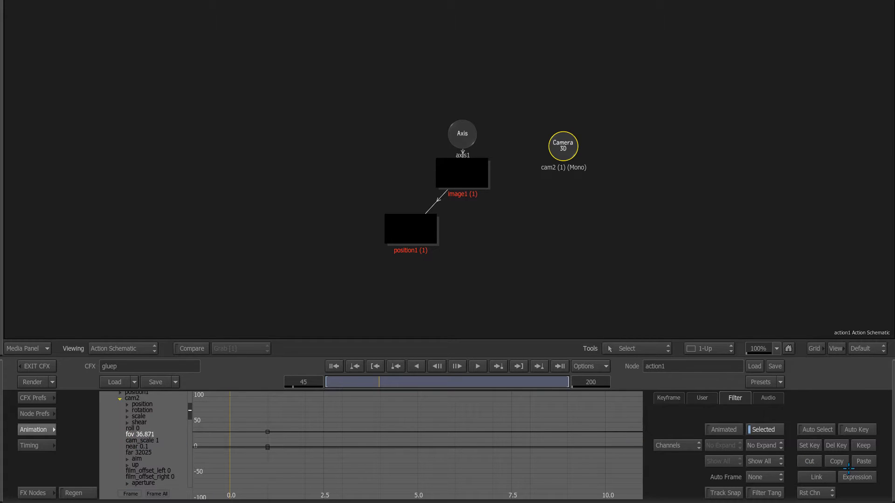
pyautogui.click(116, 414)
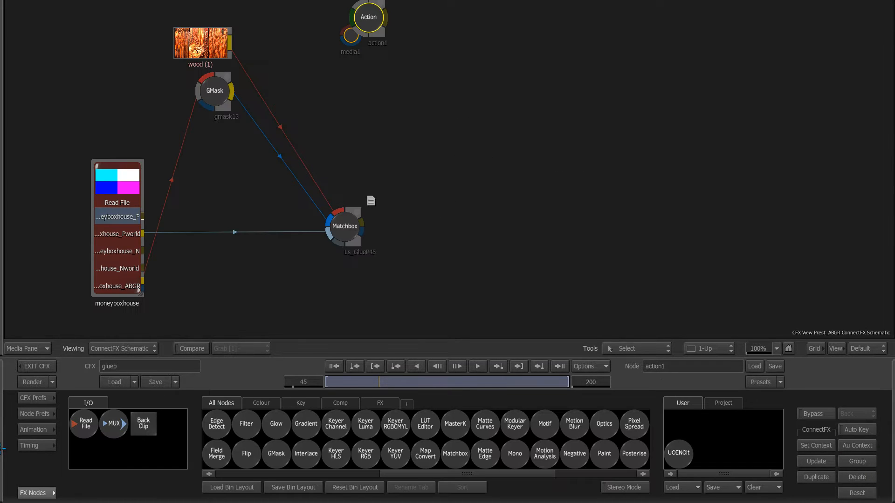
# Step: Key Ls_GlueP45's Position and Rotation channels so the projector matches the camera
pyautogui.click(339, 236)
pyautogui.click(43, 429)
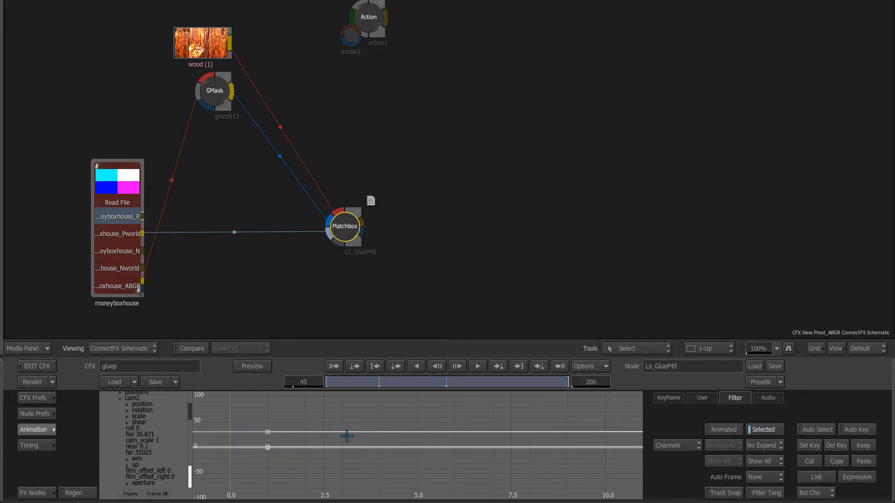
pyautogui.click(149, 457)
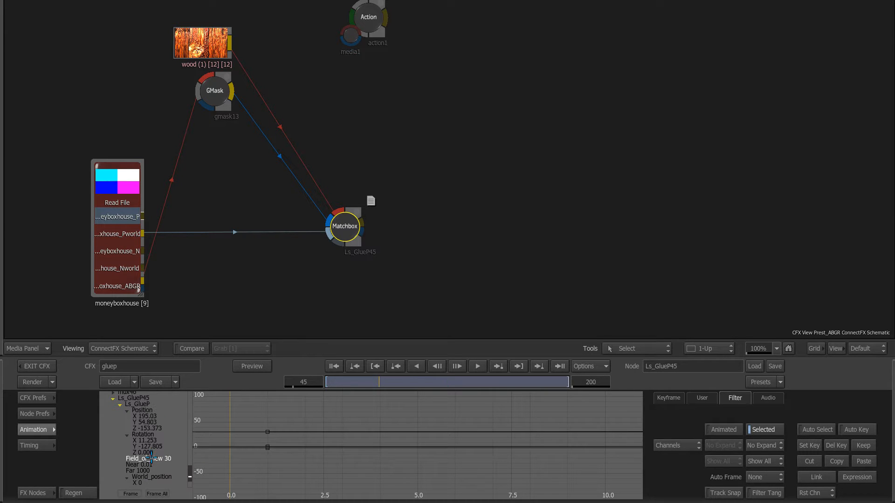
pyautogui.press('F4')
pyautogui.click(154, 442)
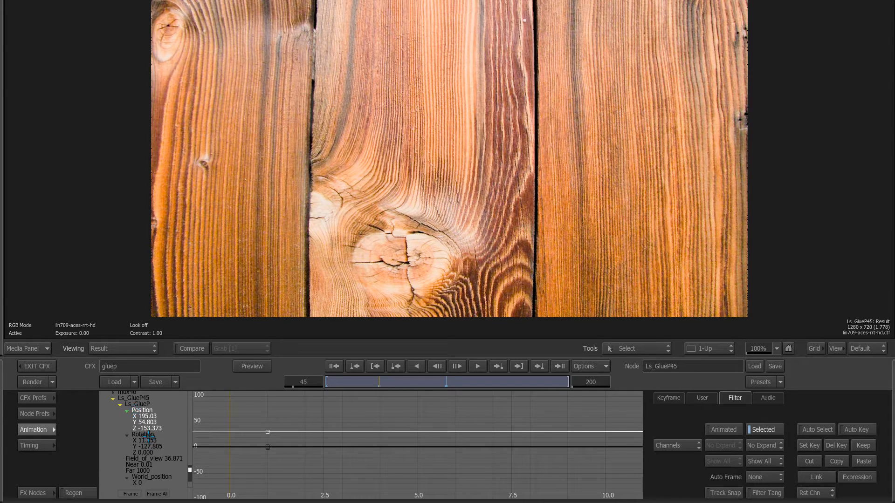
pyautogui.click(147, 435)
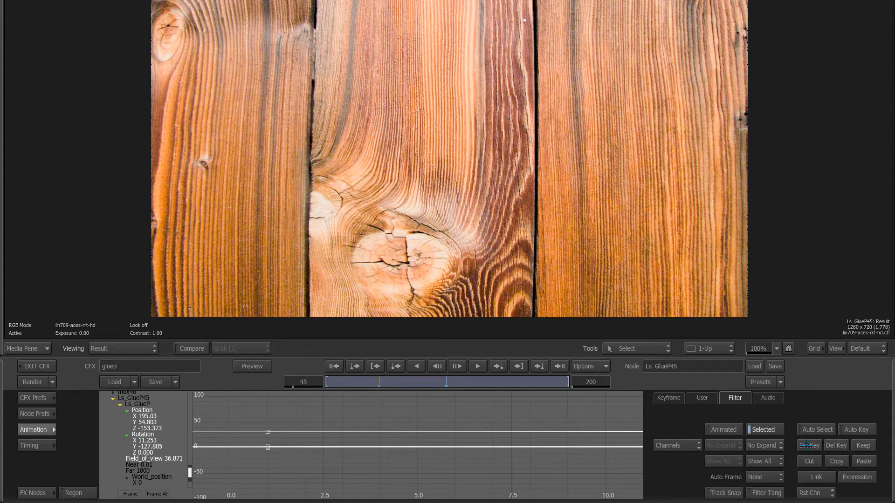
pyautogui.click(806, 445)
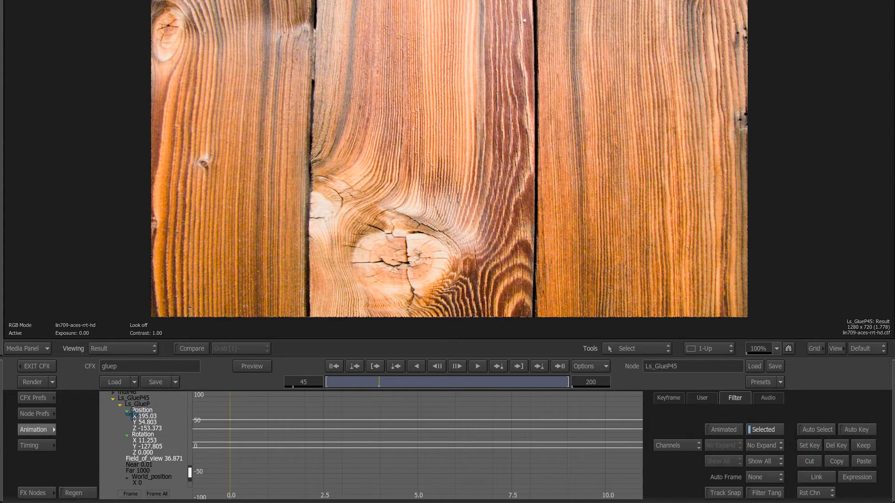
# Step: Scrub frames to check the projected wood in the result and output matte views
pyautogui.click(39, 430)
pyautogui.moveTo(359, 381); pyautogui.dragTo(454, 378)
pyautogui.press('F3')
pyautogui.press('F1')
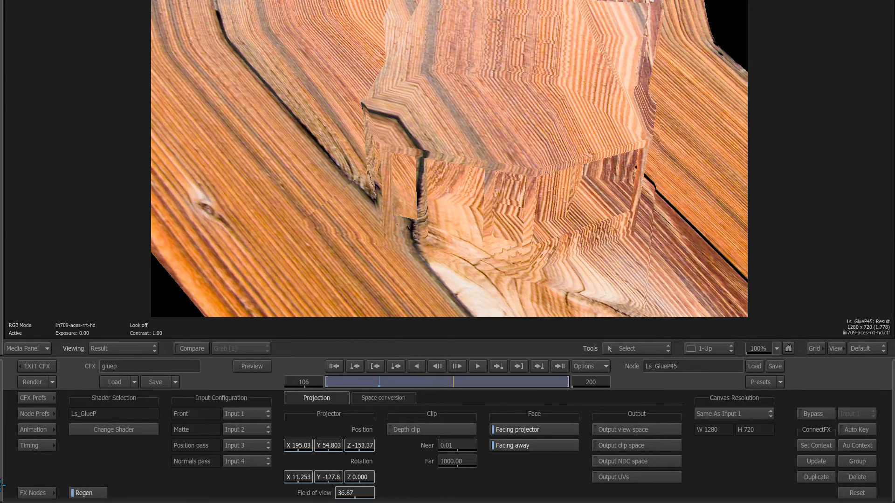
pyautogui.press('F4')
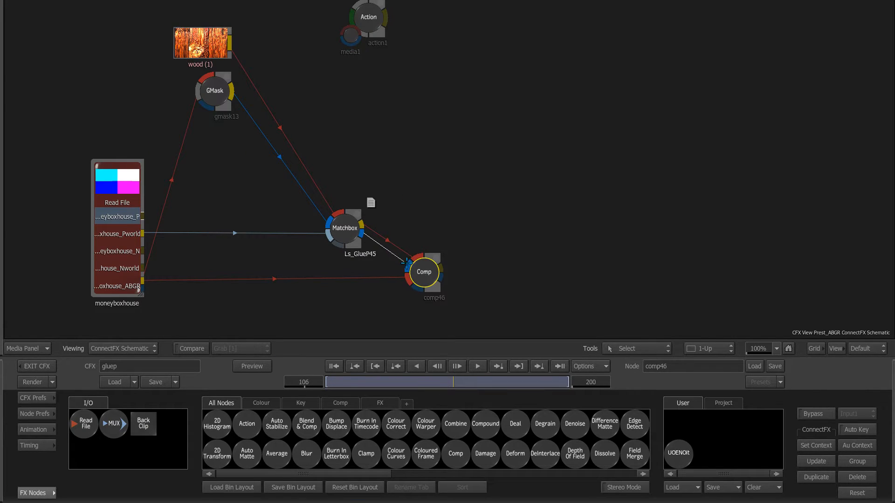
# Step: Review the comp46 and Ls_GlueP45 results showing wood on the house roof
pyautogui.press('F1')
pyautogui.press('F4')
pyautogui.click(338, 221)
pyautogui.press('F1')
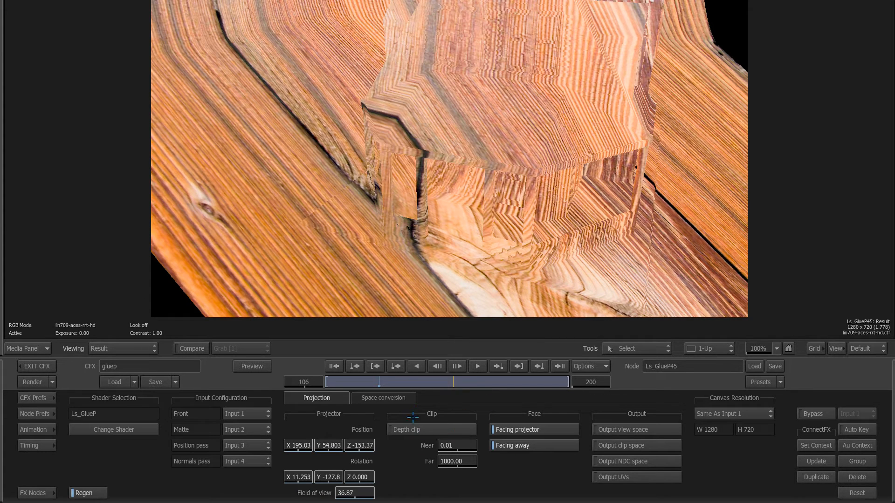
pyautogui.press('F4')
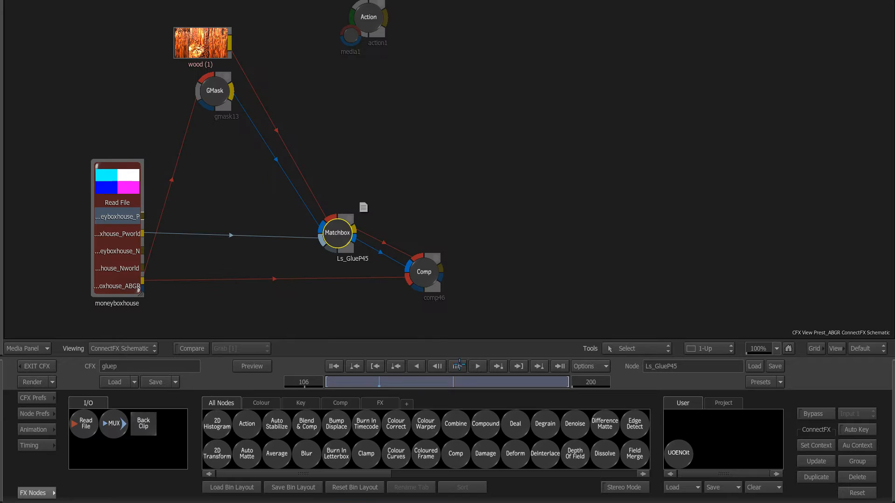
# Step: Switch on Depth clip for the Ls_GlueP45 projection
pyautogui.click(335, 235)
pyautogui.press('F1')
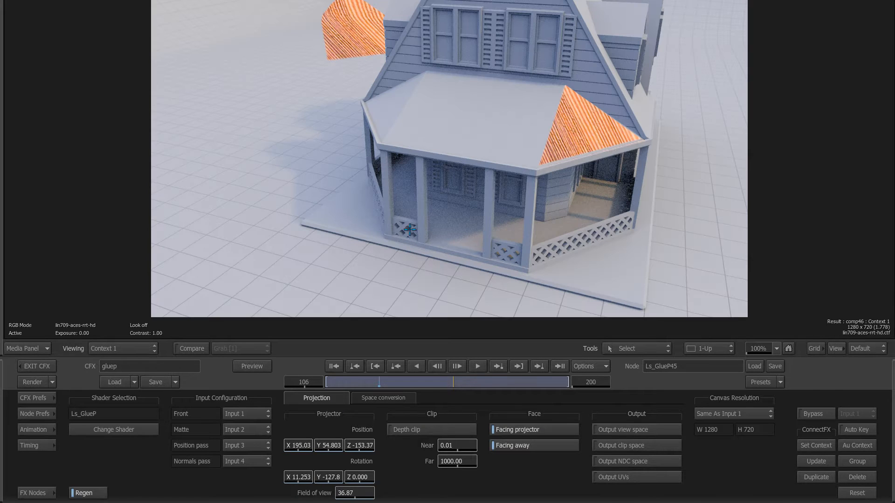
pyautogui.click(433, 426)
# Step: Raise Ls_GlueP45's far clip from 150 to 202.27, checking porch roof coverage with Output UVs
pyautogui.click(459, 462)
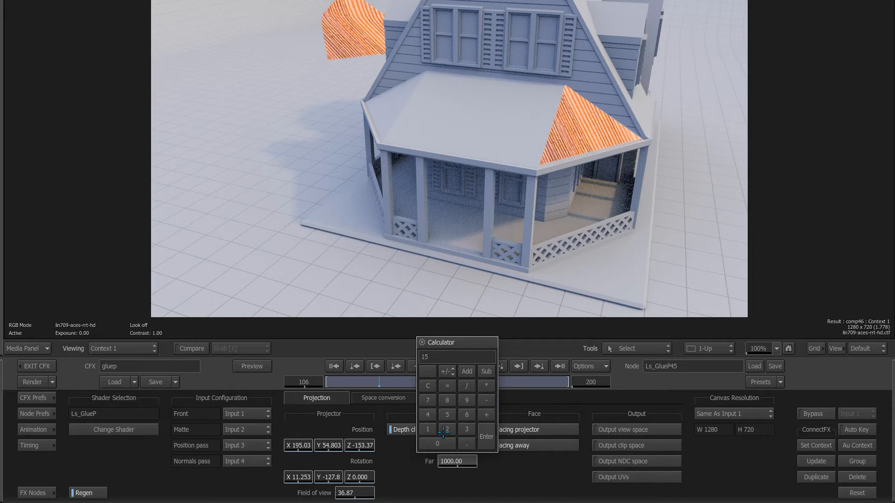
pyautogui.press('Return')
pyautogui.moveTo(466, 463); pyautogui.dragTo(590, 459)
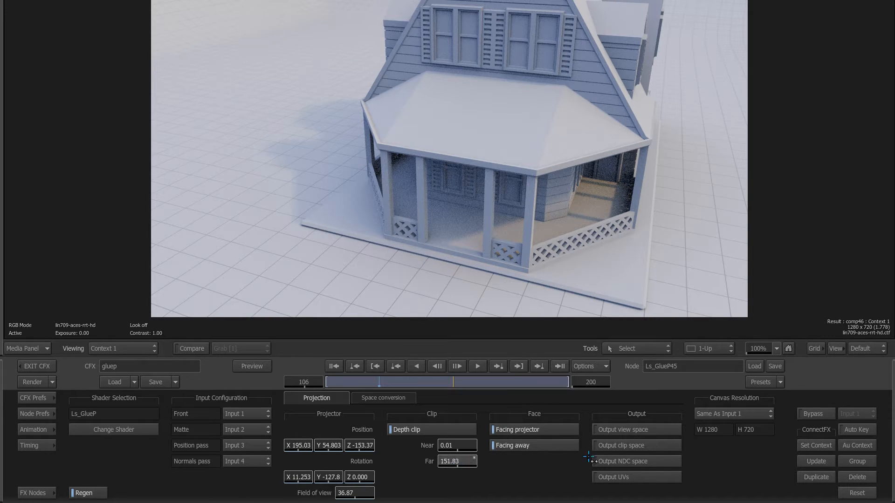
pyautogui.moveTo(772, 427); pyautogui.dragTo(597, 162)
pyautogui.click(635, 476)
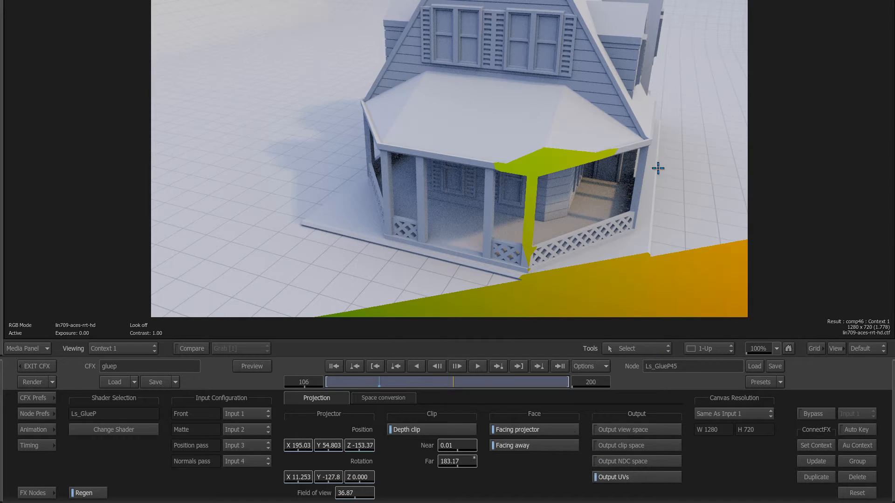
pyautogui.moveTo(454, 464); pyautogui.dragTo(579, 272)
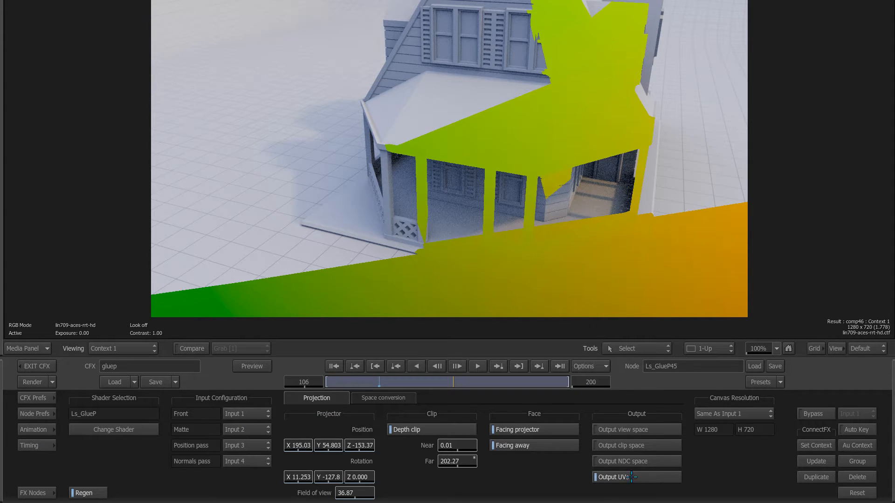
pyautogui.click(633, 477)
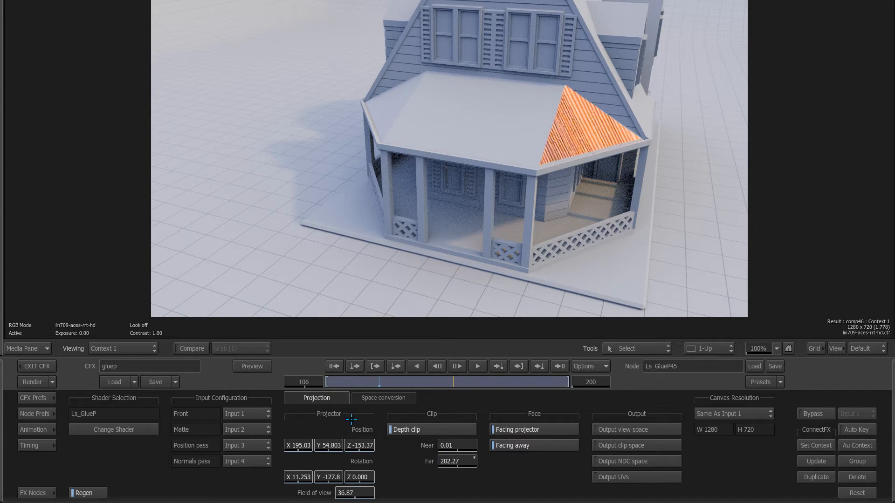
pyautogui.moveTo(347, 382); pyautogui.dragTo(327, 382)
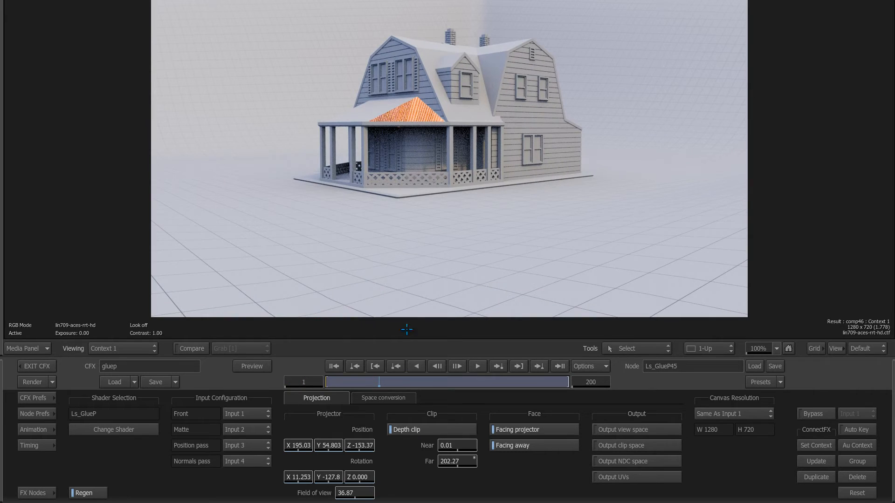
# Step: Lower the far clip to 200.42 and compare Depth clip off and on across frames
pyautogui.moveTo(450, 462); pyautogui.dragTo(395, 459)
pyautogui.click(437, 430)
pyautogui.click(427, 429)
pyautogui.moveTo(356, 385); pyautogui.dragTo(161, 438)
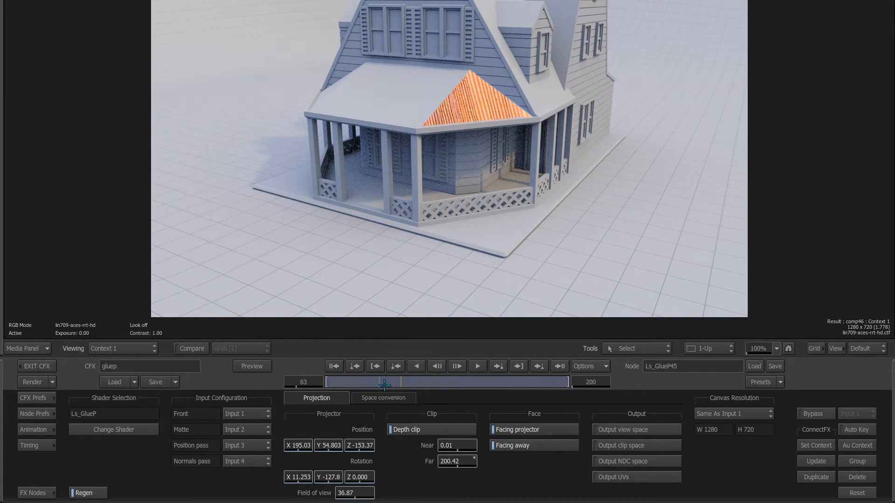
pyautogui.press('Right')
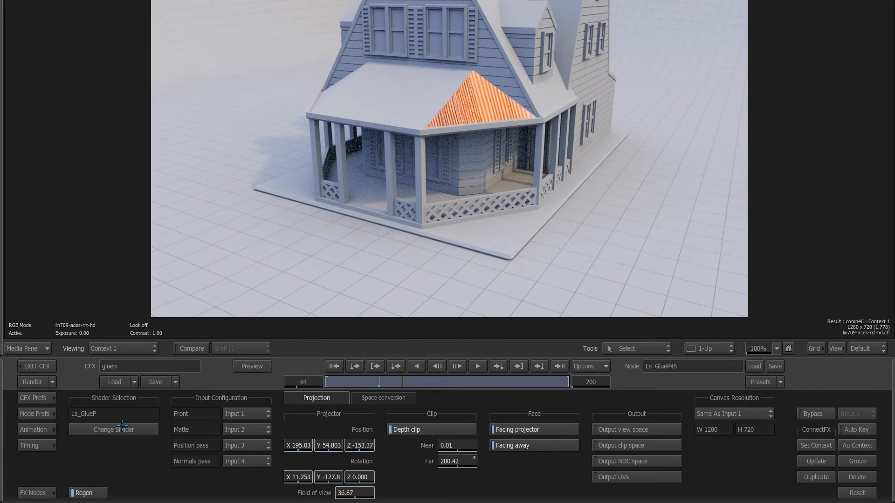
pyautogui.press('Tab')
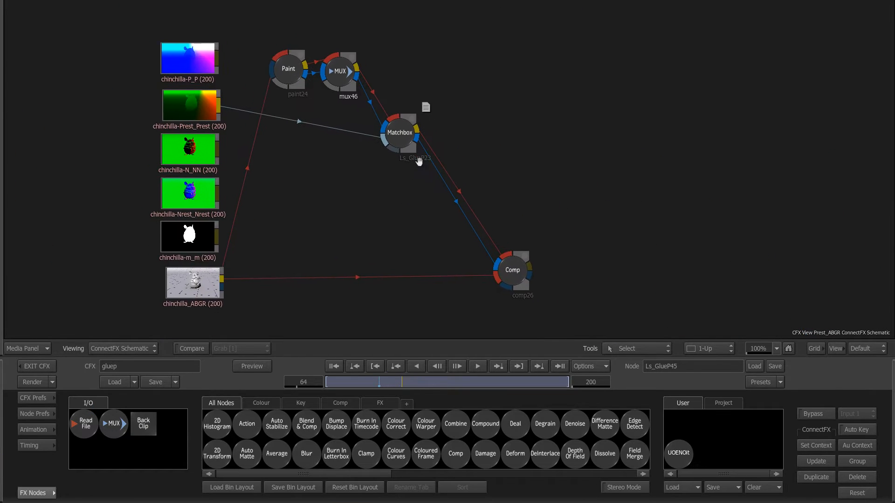
pyautogui.doubleClick(219, 282)
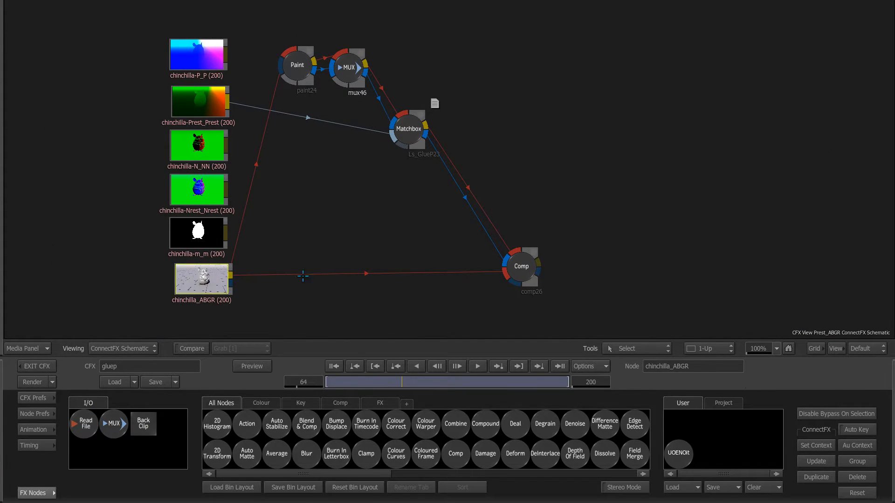
pyautogui.click(477, 366)
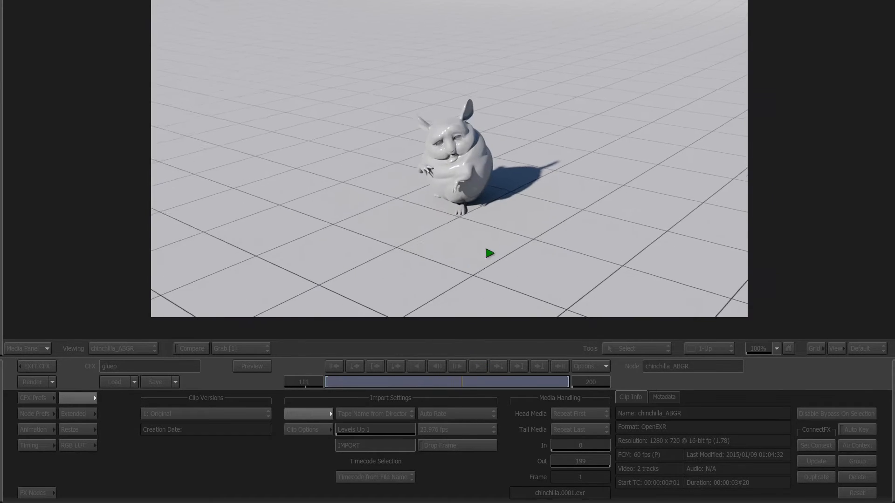
pyautogui.click(509, 267)
pyautogui.click(523, 381)
pyautogui.moveTo(522, 382); pyautogui.dragTo(387, 385)
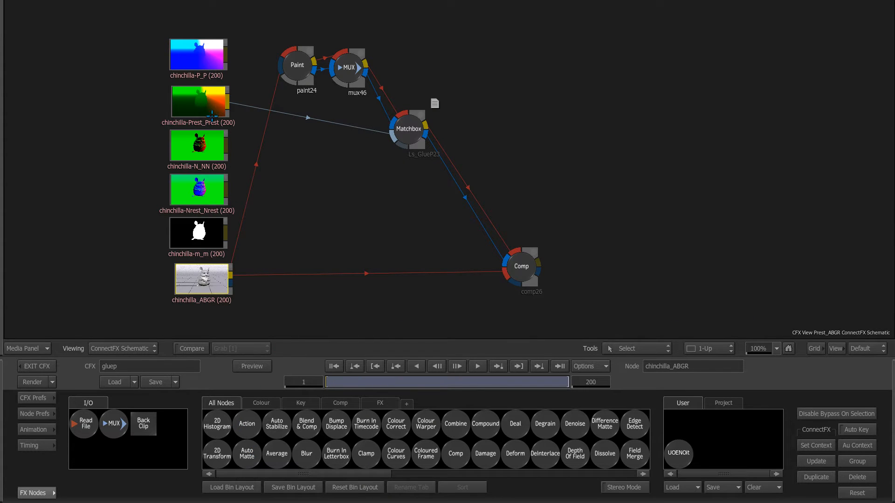
pyautogui.click(212, 115)
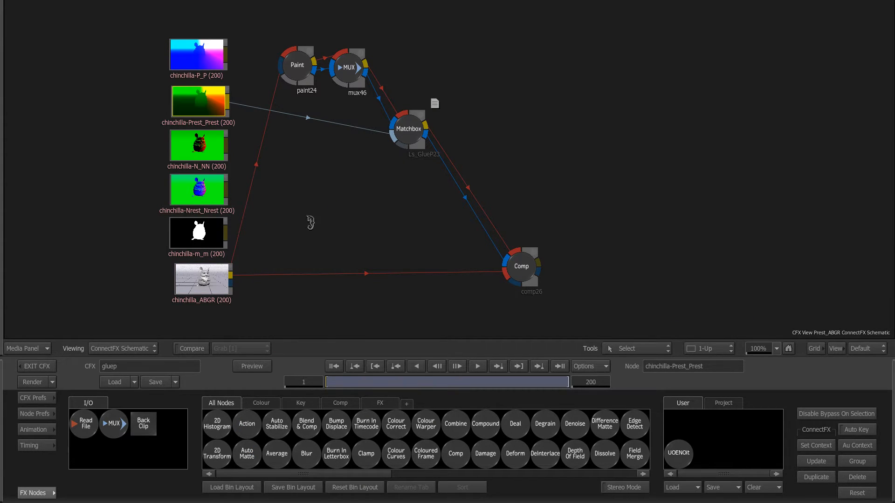
pyautogui.press('F1')
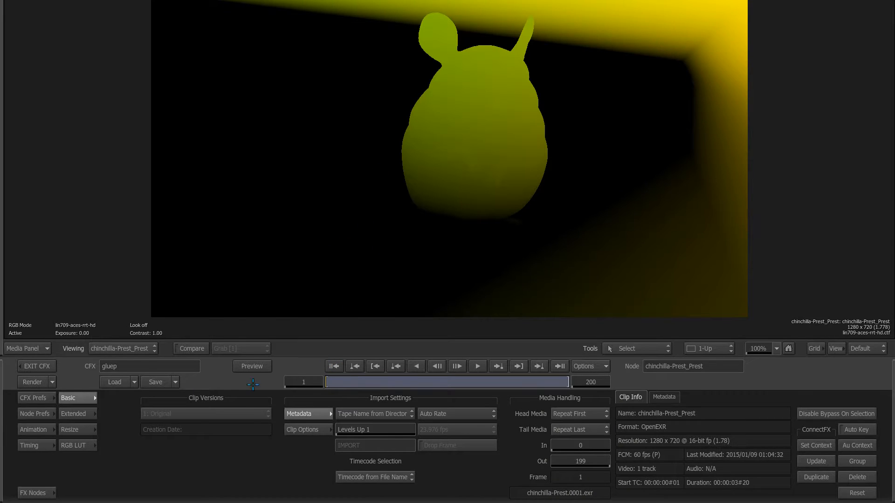
pyautogui.press('F4')
pyautogui.press('F1')
pyautogui.moveTo(342, 383); pyautogui.dragTo(541, 378)
pyautogui.click(554, 367)
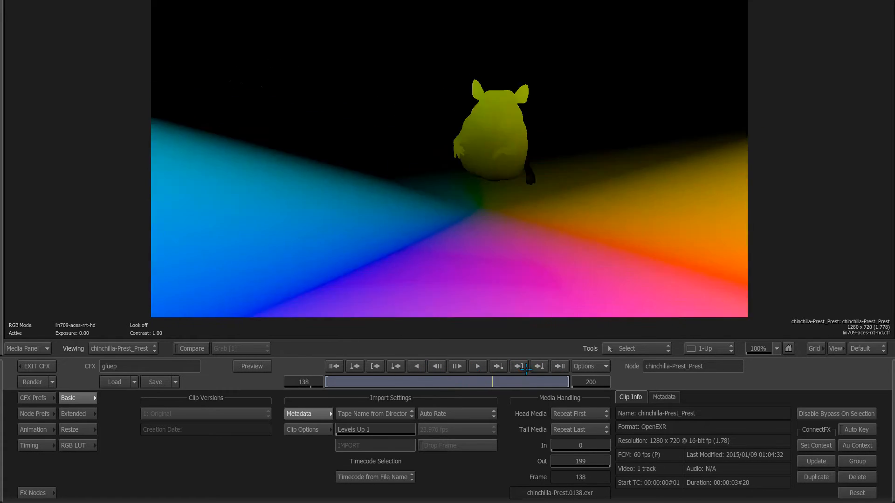
pyautogui.press('F4')
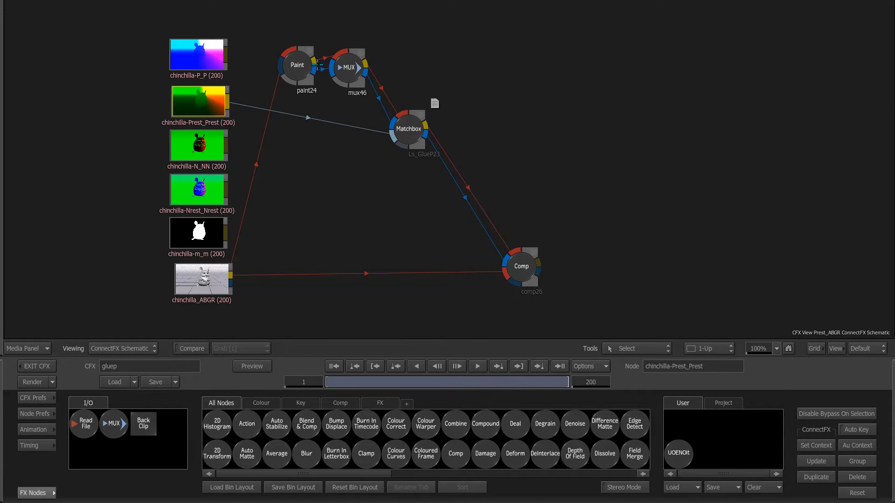
# Step: Paint blue eyebrow and whisker strokes on the chinchilla in paint24's Result view
pyautogui.click(297, 65)
pyautogui.press('F1')
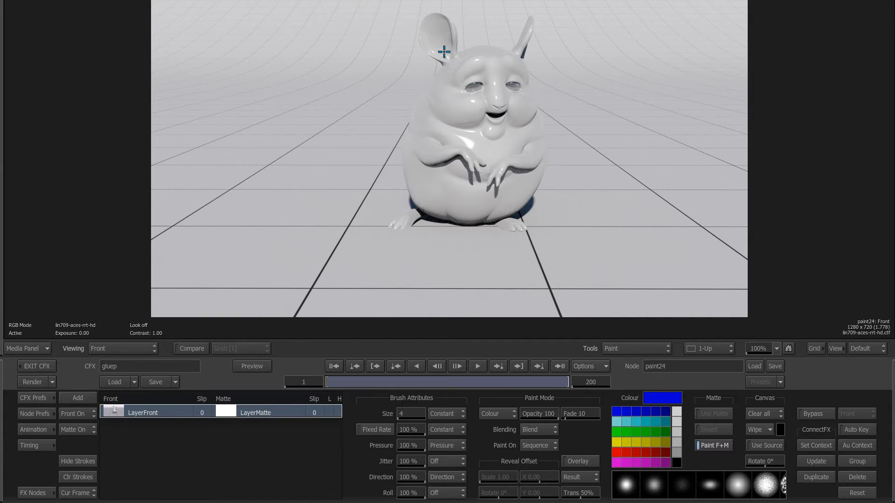
pyautogui.press('F4')
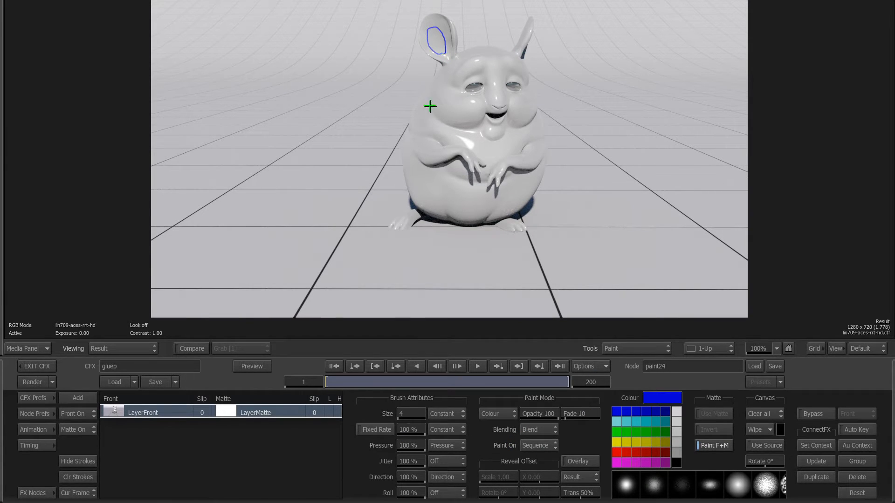
pyautogui.moveTo(460, 80)
pyautogui.mouseDown()
pyautogui.moveTo(485, 61)
pyautogui.moveTo(508, 63)
pyautogui.mouseUp()
pyautogui.moveTo(472, 106); pyautogui.dragTo(454, 112)
pyautogui.moveTo(476, 114); pyautogui.dragTo(458, 122)
pyautogui.moveTo(510, 103); pyautogui.dragTo(519, 101)
# Step: View the mux46 node's combined painted result, then return to the schematic
pyautogui.press('Tab')
pyautogui.click(346, 83)
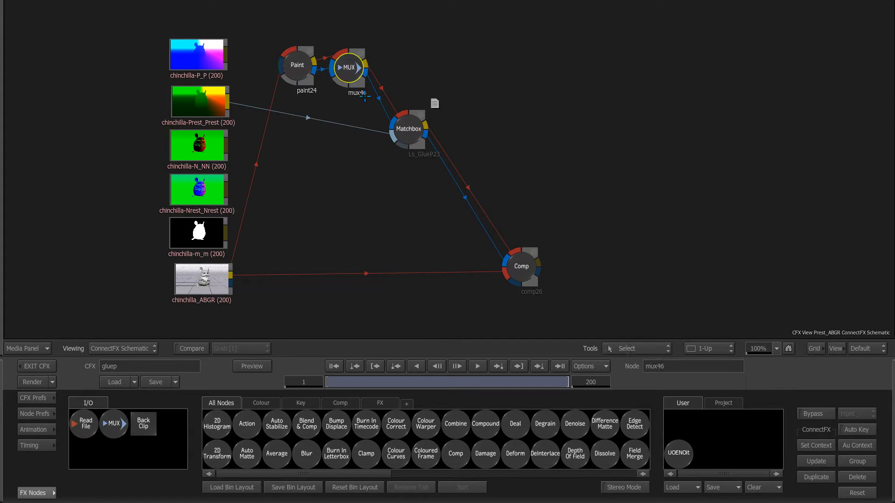
pyautogui.press('Tab')
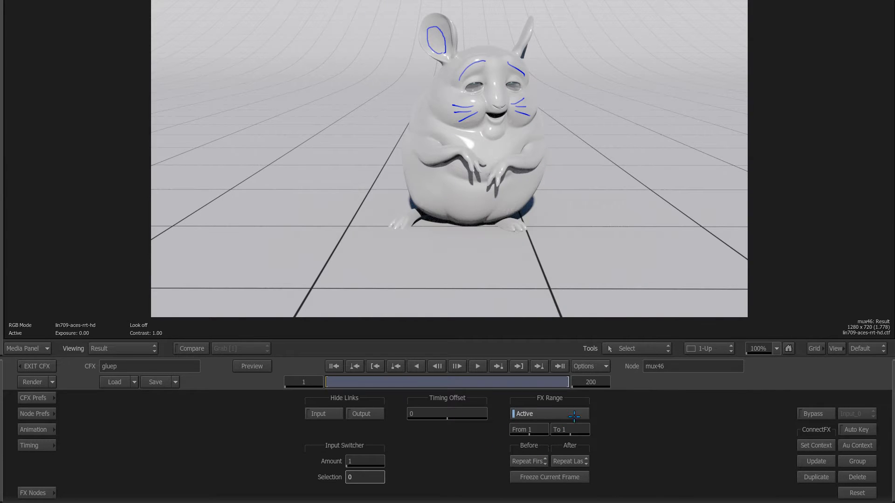
pyautogui.press('Tab')
# Step: View the Ls_GlueP23 glue shader's output
pyautogui.click(405, 147)
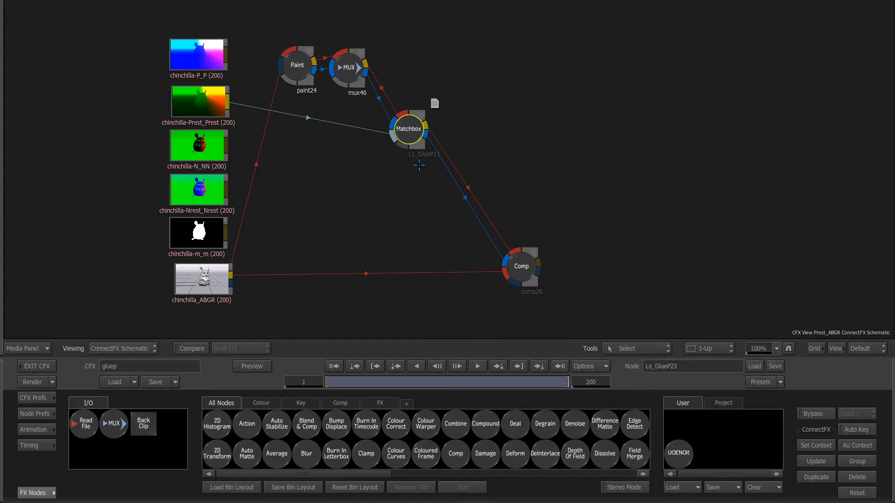
pyautogui.press('Tab')
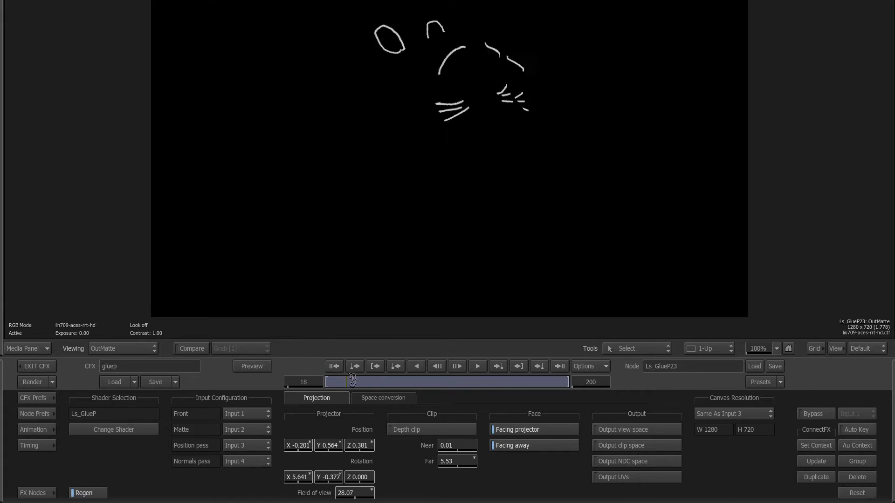
pyautogui.press('Tab')
# Step: Play comp26's result and stop on frame 64 to inspect stray strokes
pyautogui.click(521, 264)
pyautogui.press('Tab')
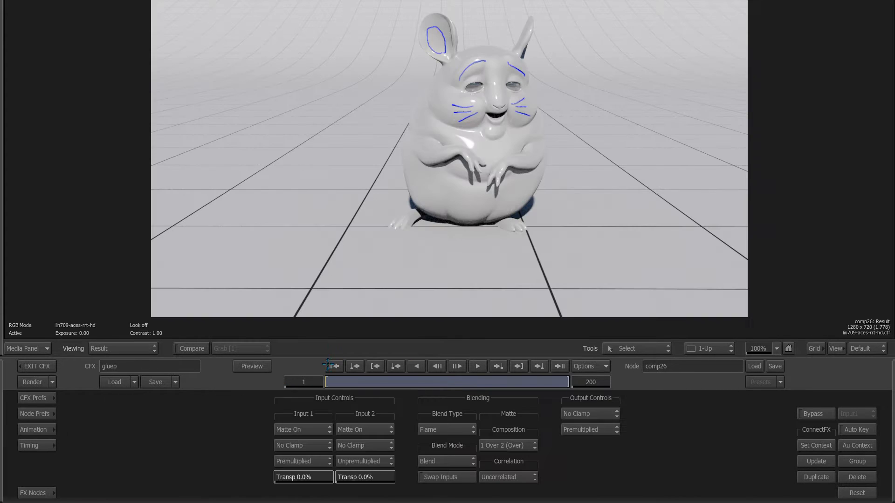
pyautogui.click(480, 366)
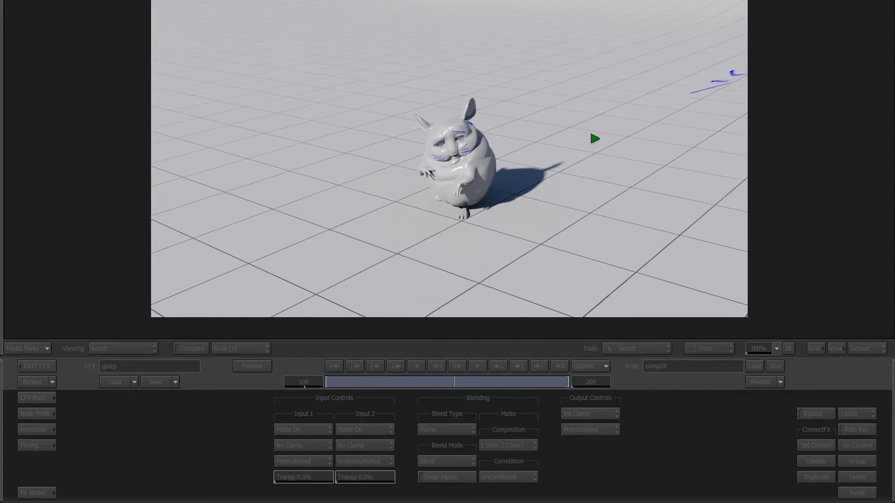
pyautogui.click(584, 215)
pyautogui.moveTo(482, 388); pyautogui.dragTo(402, 383)
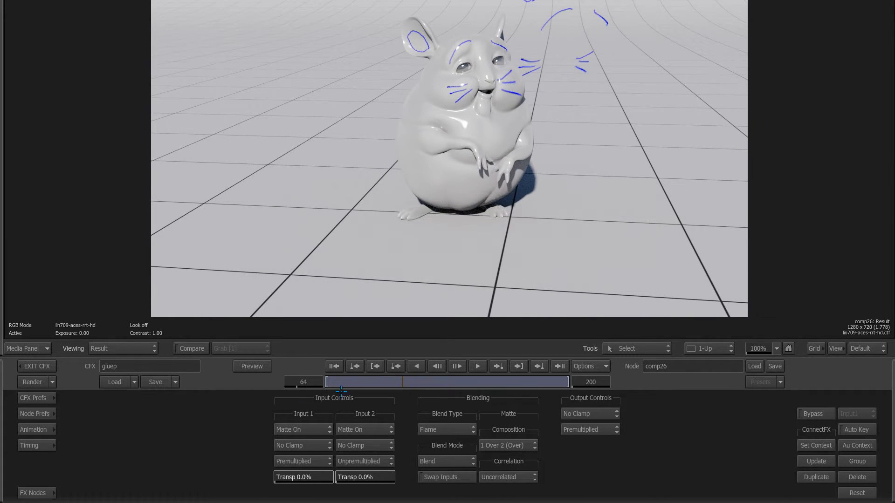
pyautogui.press('F1')
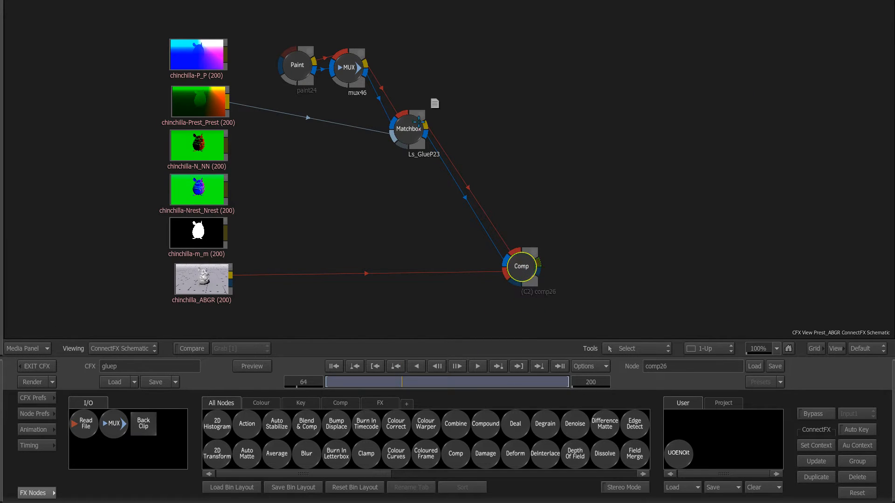
# Step: Enable Depth clip on Ls_GlueP23 and set Far to 3.59, previewing with Output UVs
pyautogui.doubleClick(408, 129)
pyautogui.press('2')
pyautogui.click(434, 430)
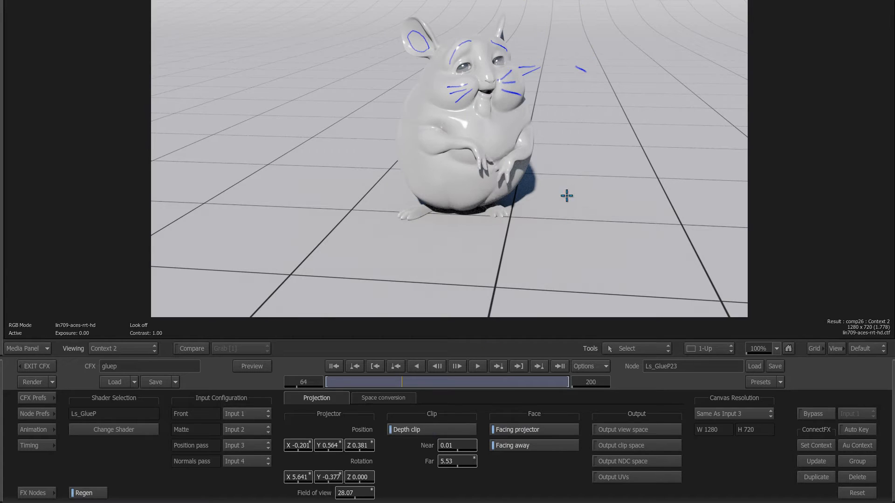
pyautogui.click(614, 477)
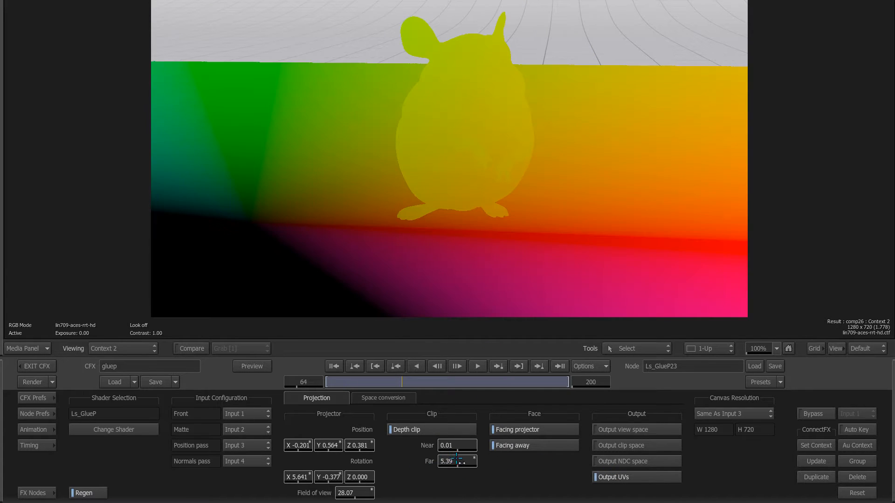
pyautogui.moveTo(459, 461)
pyautogui.mouseDown()
pyautogui.moveTo(275, 466)
pyautogui.moveTo(405, 452)
pyautogui.mouseUp()
pyautogui.click(613, 476)
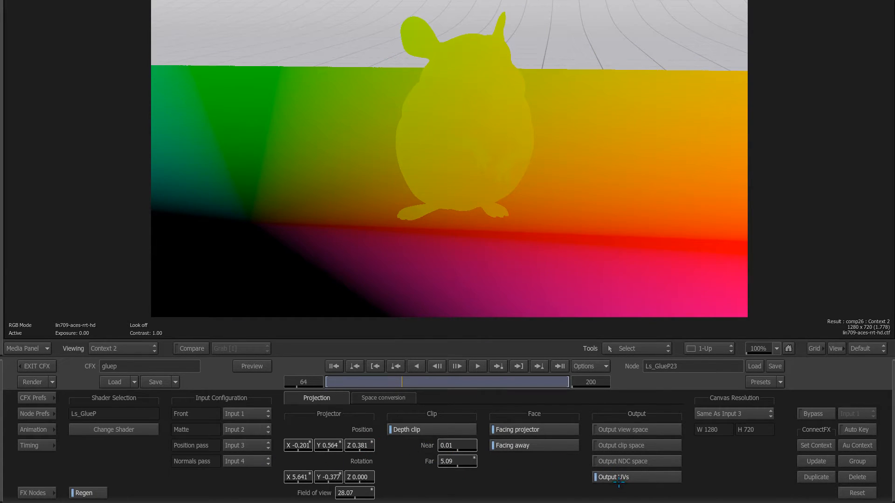
pyautogui.moveTo(402, 382); pyautogui.dragTo(415, 386)
pyautogui.click(613, 477)
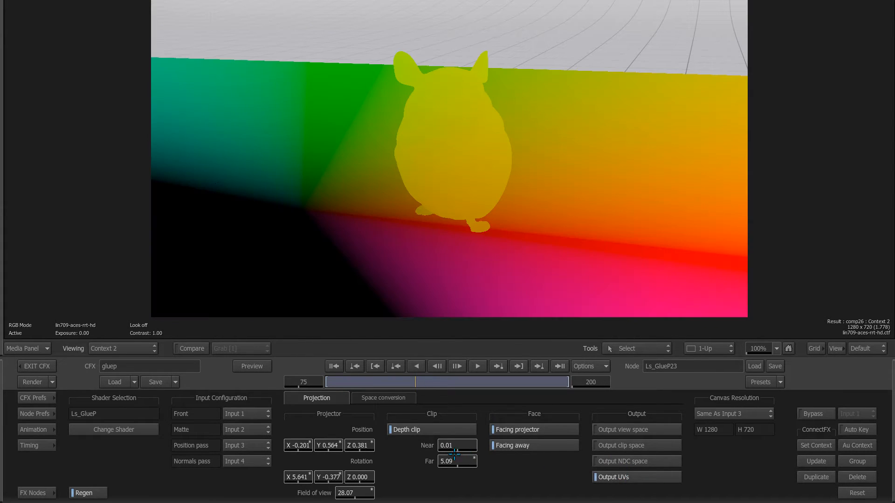
pyautogui.moveTo(459, 462); pyautogui.dragTo(433, 462)
pyautogui.click(613, 476)
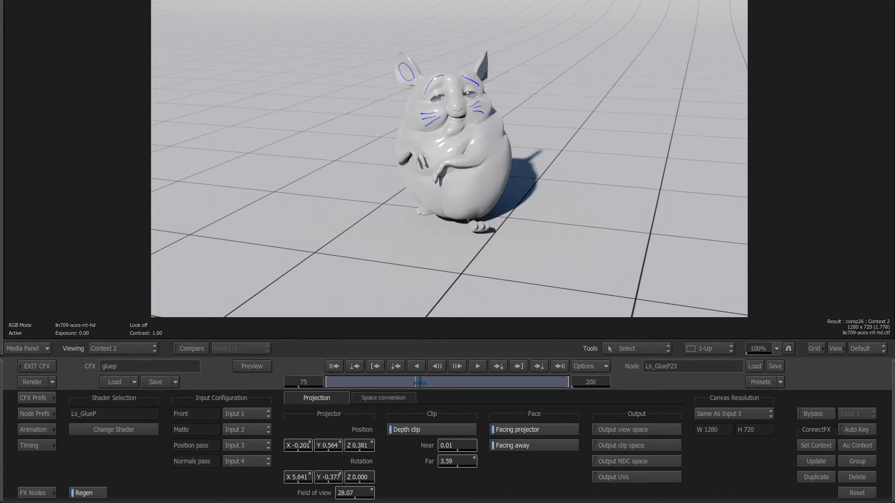
# Step: Play the shot to confirm strokes stay on the chinchilla's ears, brows and whiskers
pyautogui.moveTo(420, 383); pyautogui.dragTo(343, 381)
pyautogui.click(478, 366)
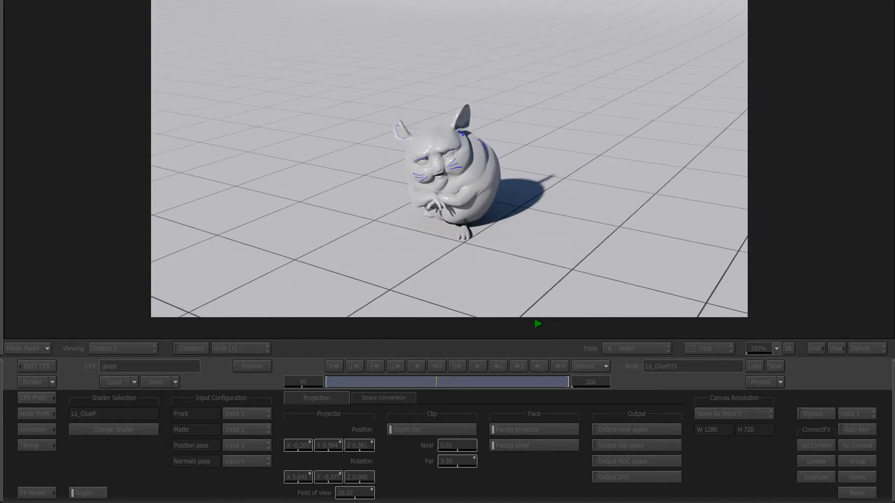
pyautogui.click(502, 347)
pyautogui.moveTo(441, 383)
pyautogui.mouseDown()
pyautogui.moveTo(508, 383)
pyautogui.moveTo(431, 381)
pyautogui.mouseUp()
pyautogui.click(449, 383)
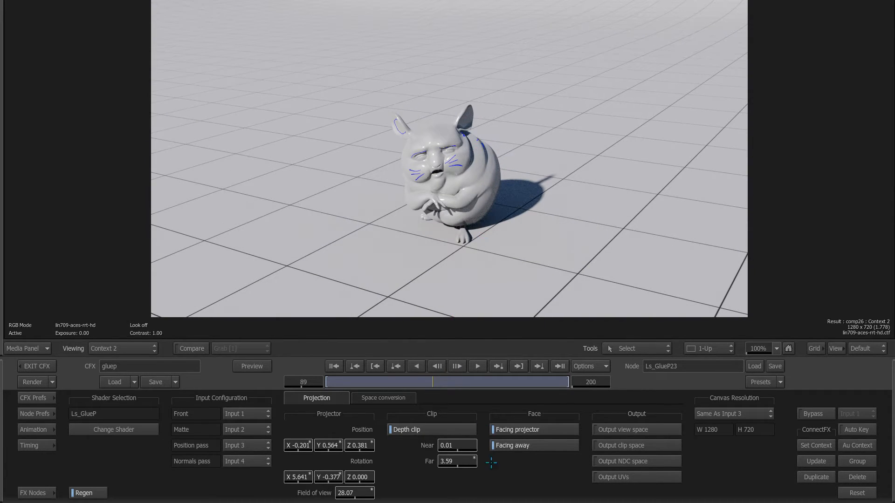
pyautogui.press('`')
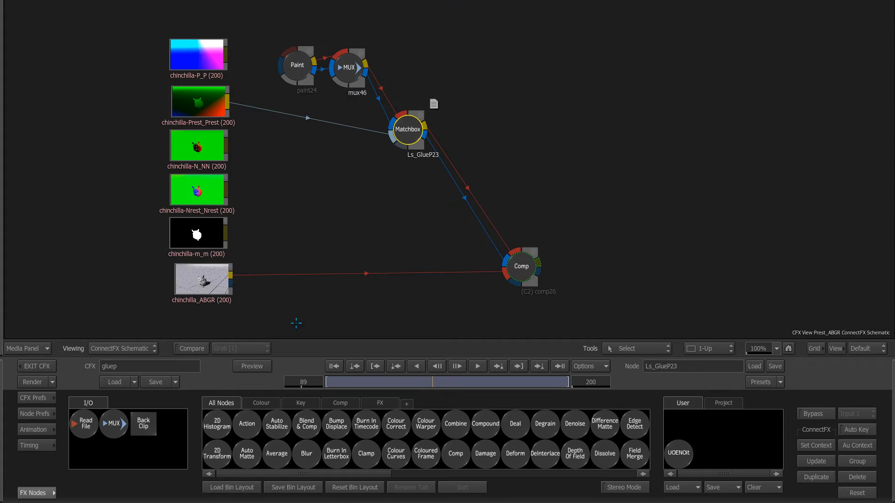
# Step: Connect chinchilla-Nrest_Nrest into Ls_GlueP23 and view its output matte
pyautogui.click(208, 192)
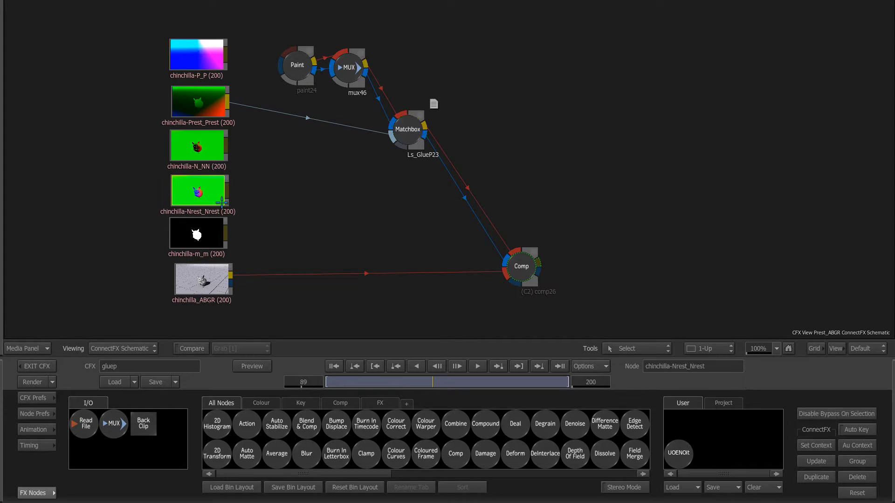
pyautogui.moveTo(274, 188); pyautogui.dragTo(404, 152)
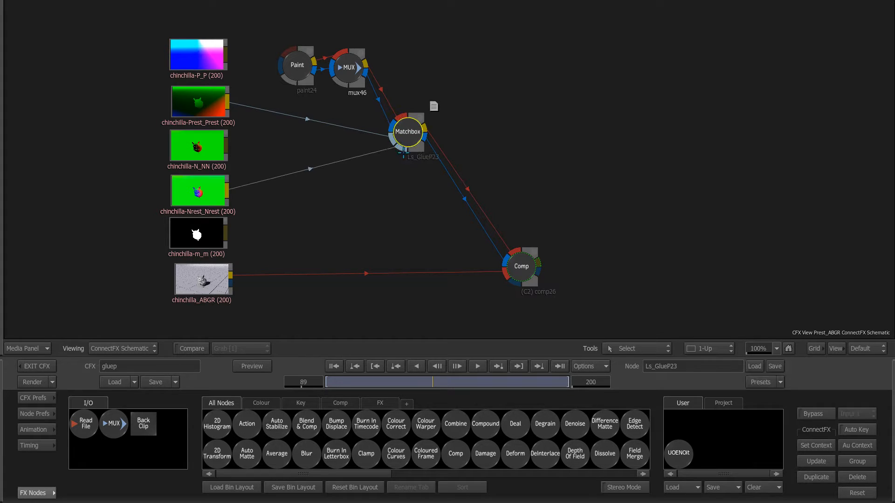
pyautogui.press('F4')
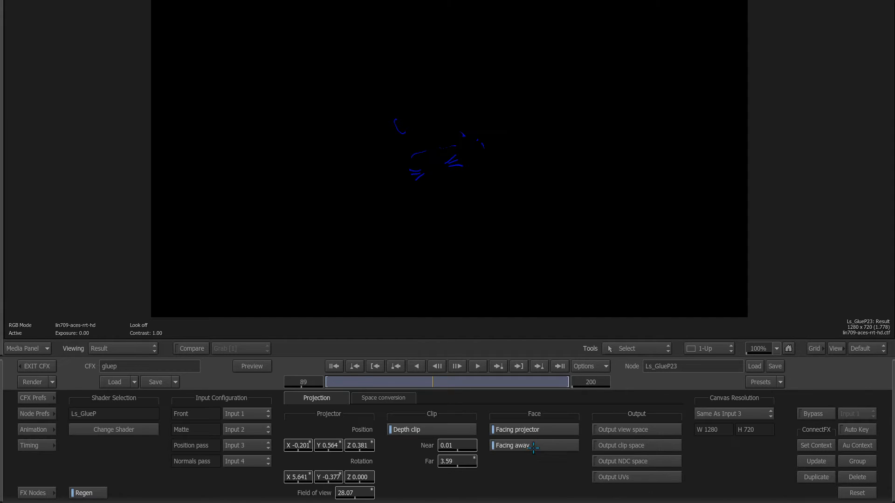
pyautogui.press('F4')
# Step: Compare the Facing away and Facing projector options in the output matte
pyautogui.click(550, 444)
pyautogui.click(549, 430)
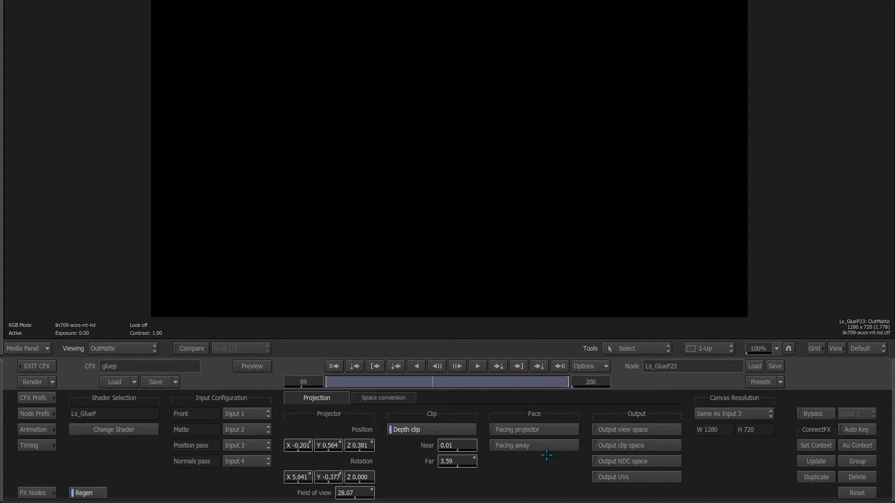
pyautogui.click(549, 430)
pyautogui.click(534, 429)
pyautogui.click(531, 430)
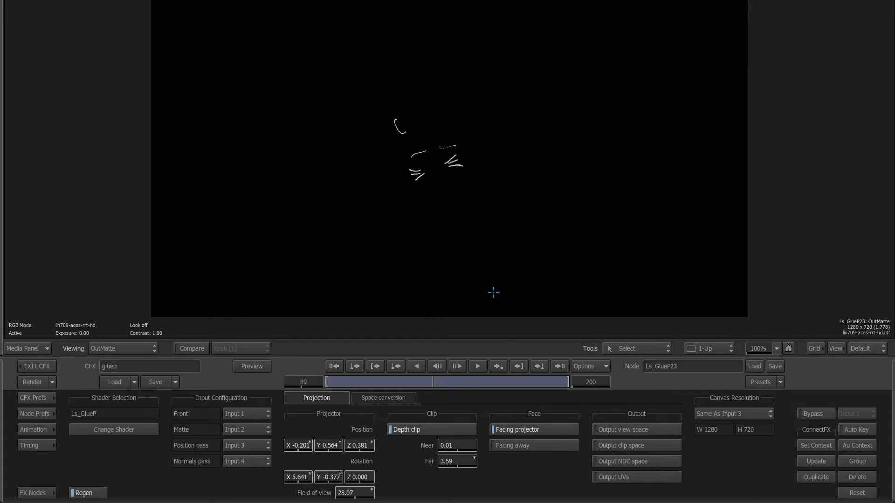
# Step: In the composite, keep Facing projector on and Facing away off, checking frame 86
pyautogui.press('2')
pyautogui.click(524, 429)
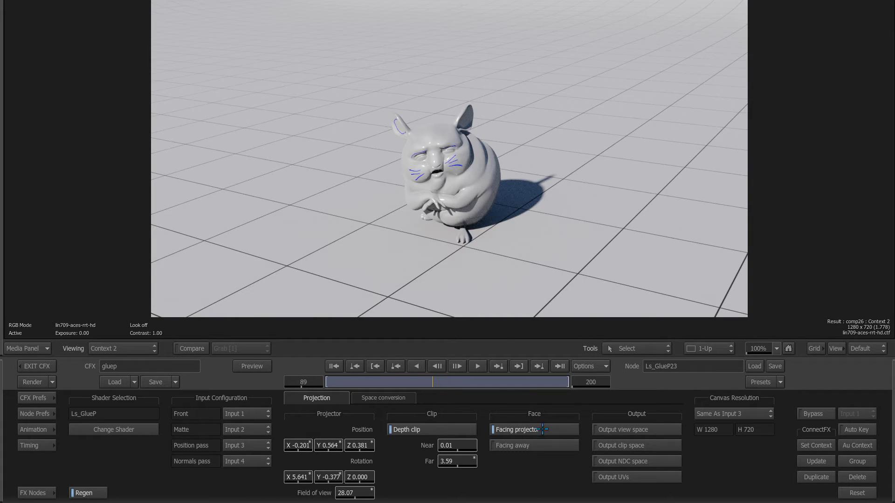
pyautogui.click(524, 430)
pyautogui.click(535, 444)
pyautogui.moveTo(441, 382); pyautogui.dragTo(408, 382)
pyautogui.click(531, 445)
pyautogui.click(532, 430)
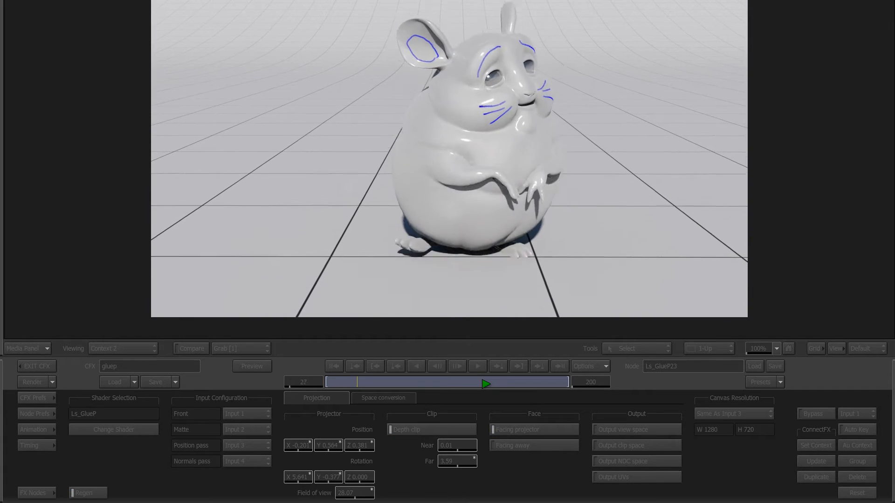
pyautogui.click(335, 367)
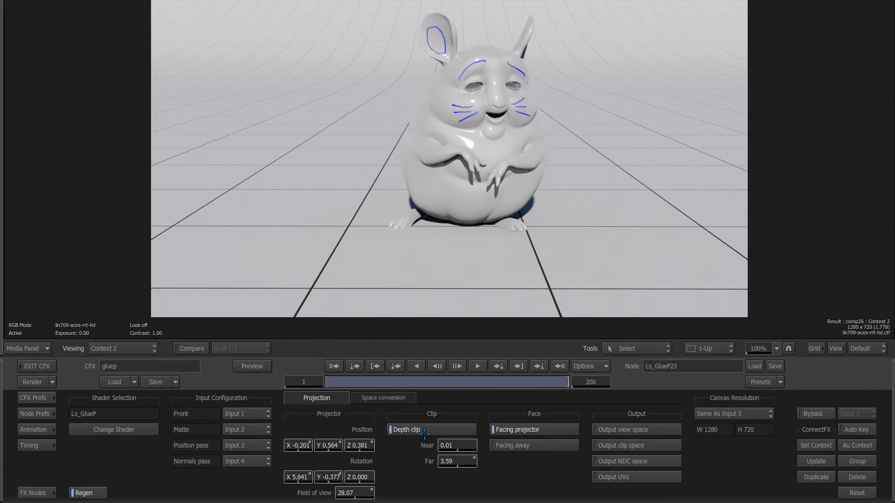
pyautogui.press('F4')
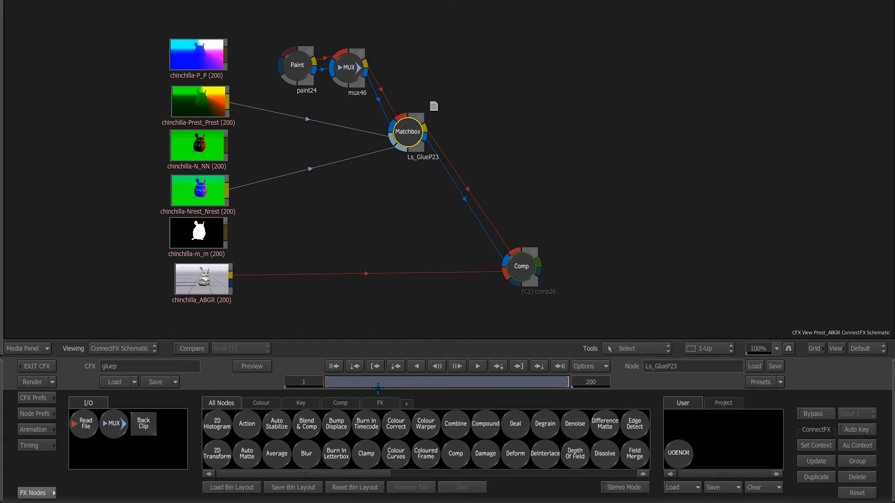
# Step: Line up the chinchilla pass nodes (m, Nrest, ABGR, Prest, P) in the schematic
pyautogui.moveTo(351, 214); pyautogui.dragTo(362, 214)
pyautogui.click(238, 273)
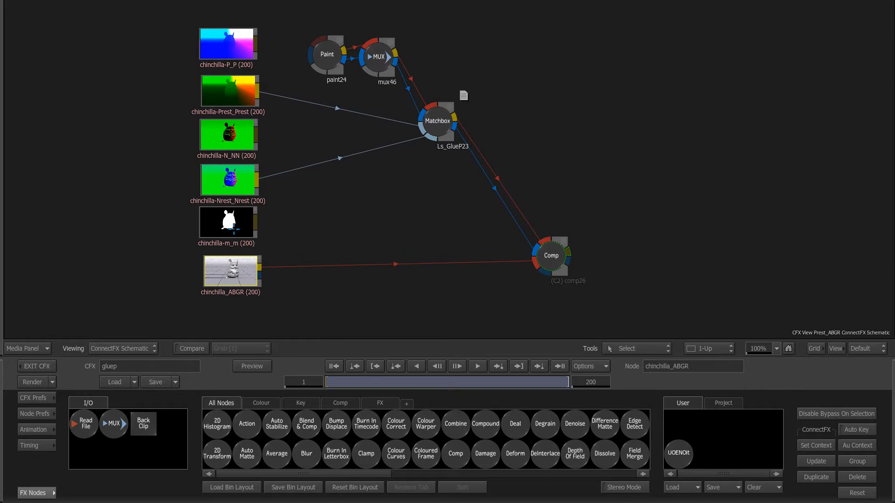
pyautogui.click(238, 230)
pyautogui.moveTo(238, 230); pyautogui.dragTo(239, 231)
pyautogui.moveTo(238, 180); pyautogui.dragTo(241, 208)
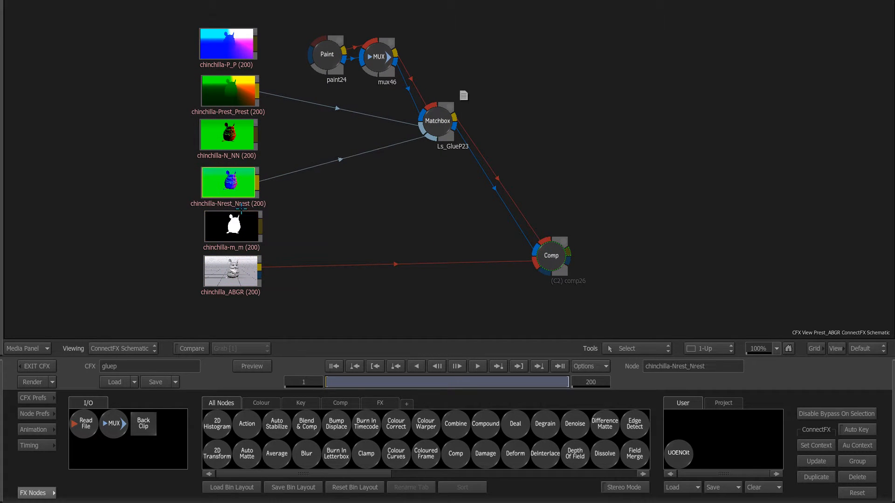
pyautogui.moveTo(238, 278); pyautogui.dragTo(243, 280)
pyautogui.moveTo(232, 107); pyautogui.dragTo(233, 107)
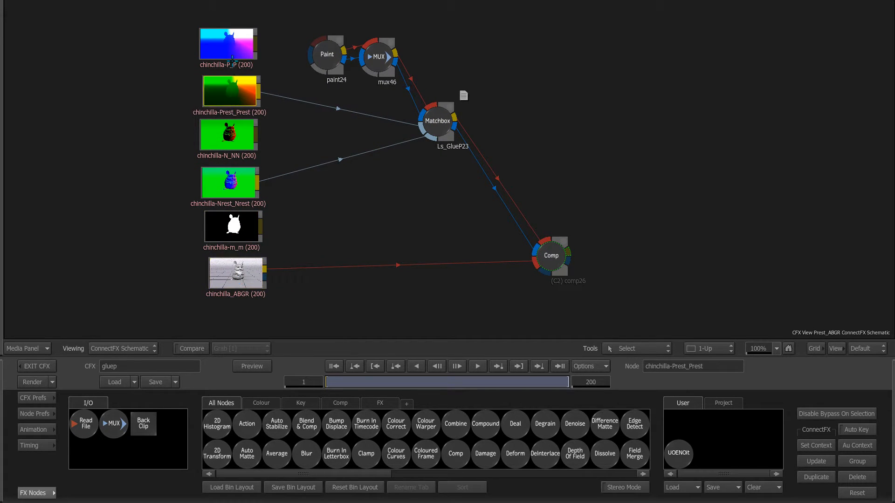
pyautogui.moveTo(231, 49); pyautogui.dragTo(236, 49)
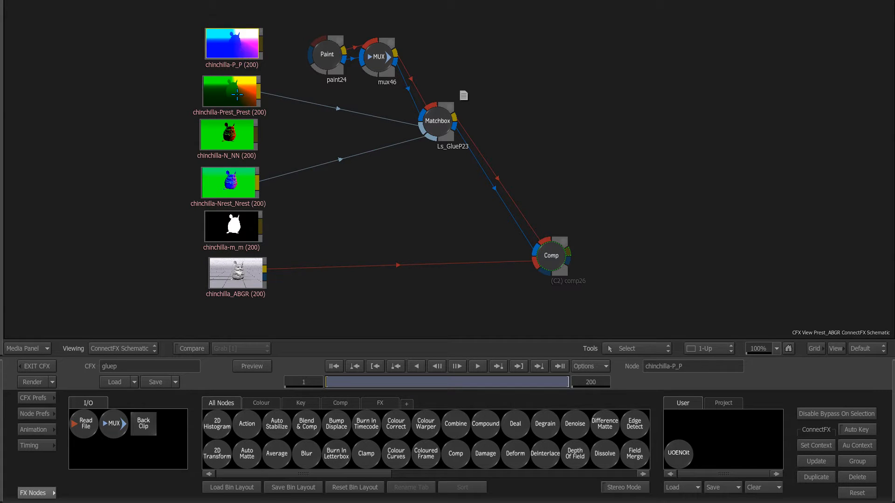
# Step: View the chinchilla-Prest_Prest pass, then pan the schematic to the house nodes
pyautogui.moveTo(240, 102); pyautogui.dragTo(239, 100)
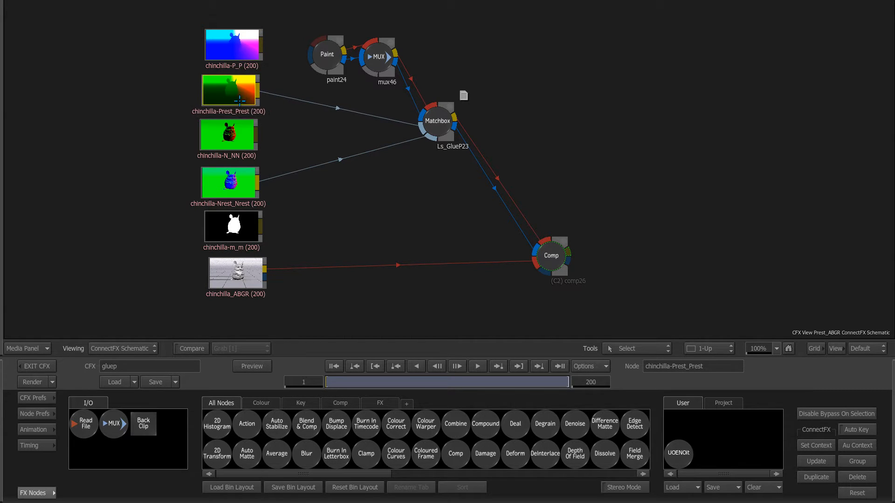
pyautogui.doubleClick(239, 100)
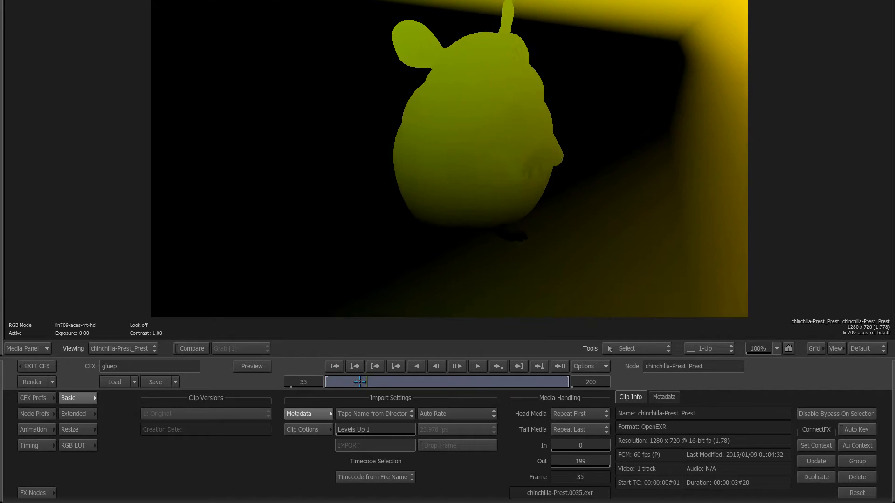
pyautogui.press('F4')
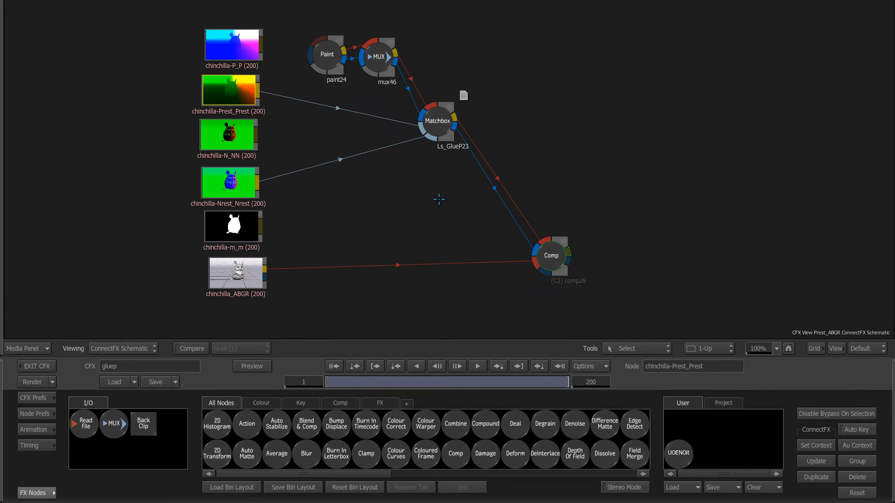
pyautogui.moveTo(218, 157); pyautogui.dragTo(464, 129)
# Step: Open action1 and play the scene through cam2
pyautogui.doubleClick(428, 57)
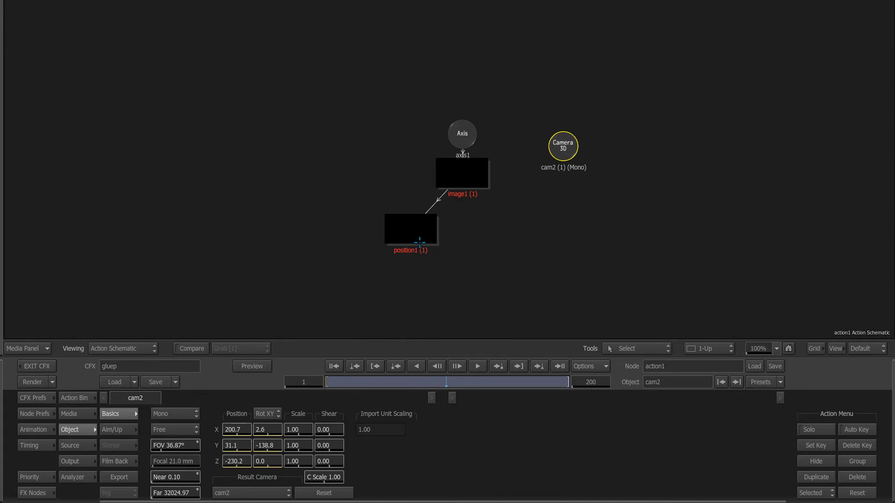
pyautogui.moveTo(419, 241); pyautogui.dragTo(418, 211)
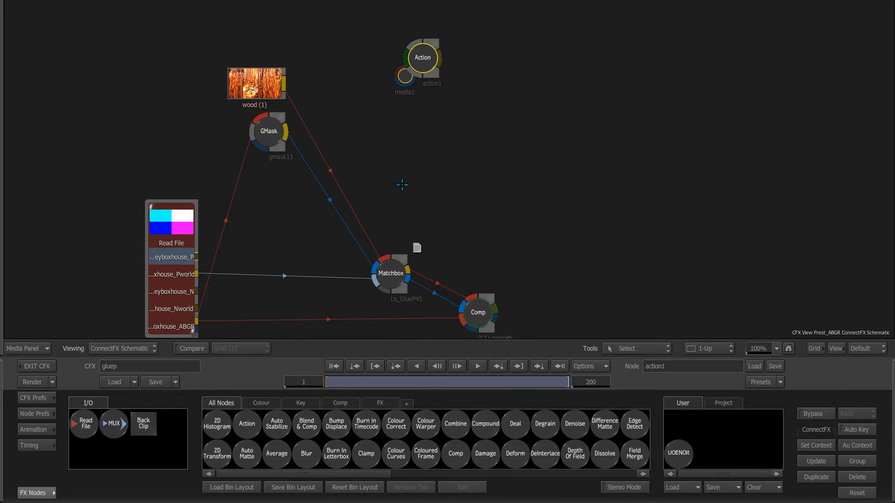
pyautogui.scroll(-3, 236, 274)
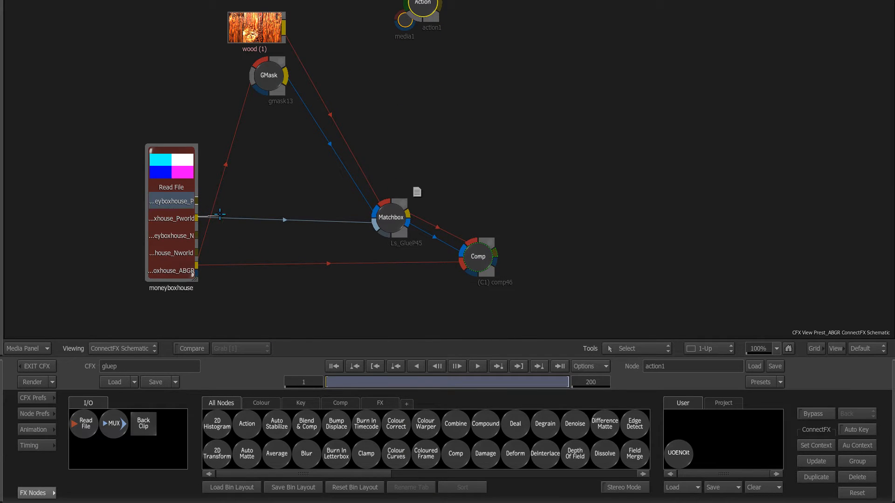
pyautogui.doubleClick(423, 7)
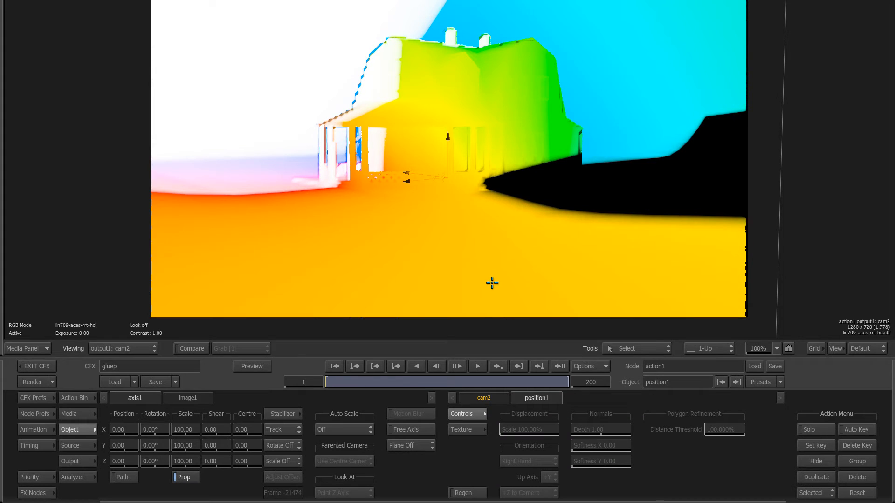
pyautogui.press('space')
pyautogui.moveTo(331, 386); pyautogui.dragTo(297, 383)
# Step: Orbit the working view around the position-pass point cloud while playing the camera animation
pyautogui.press('F1')
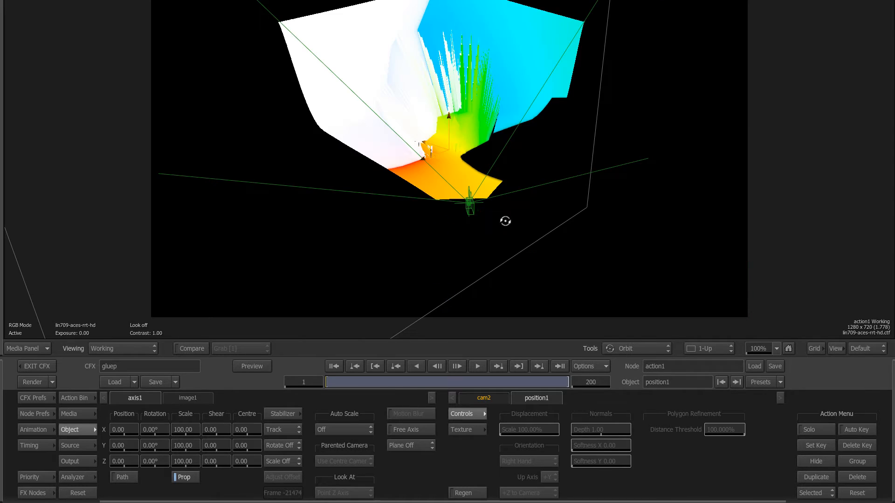
pyautogui.moveTo(505, 222); pyautogui.dragTo(321, 334)
pyautogui.moveTo(331, 382); pyautogui.dragTo(351, 382)
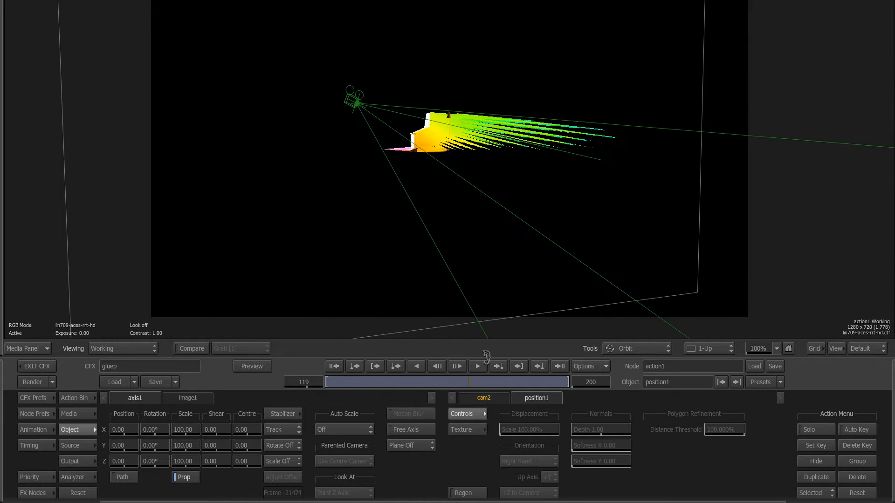
pyautogui.moveTo(385, 218); pyautogui.dragTo(577, 256)
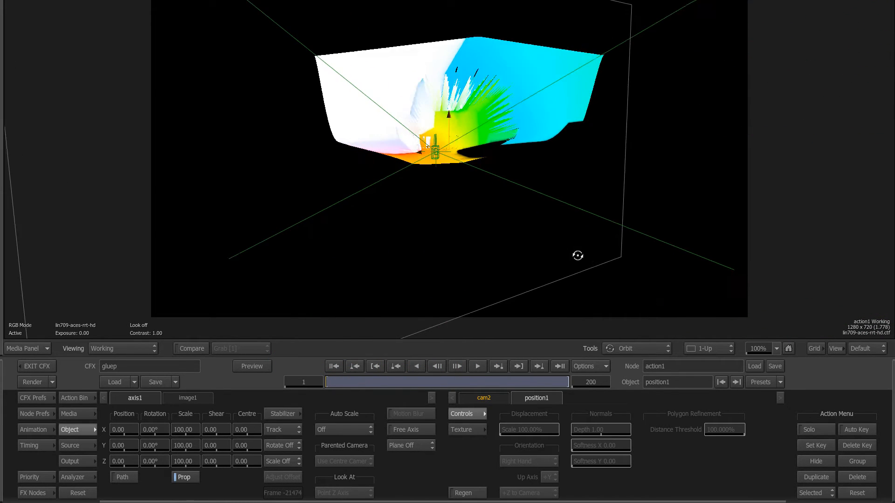
pyautogui.click(348, 382)
pyautogui.press('space')
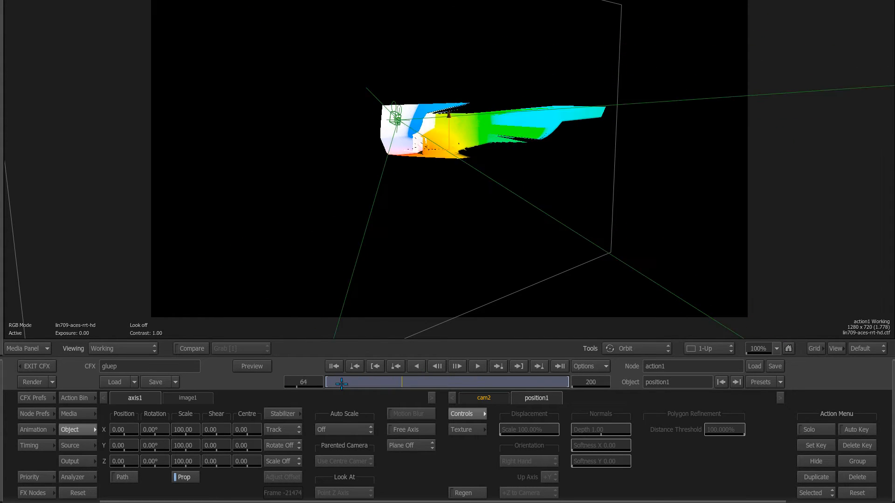
pyautogui.press('F4')
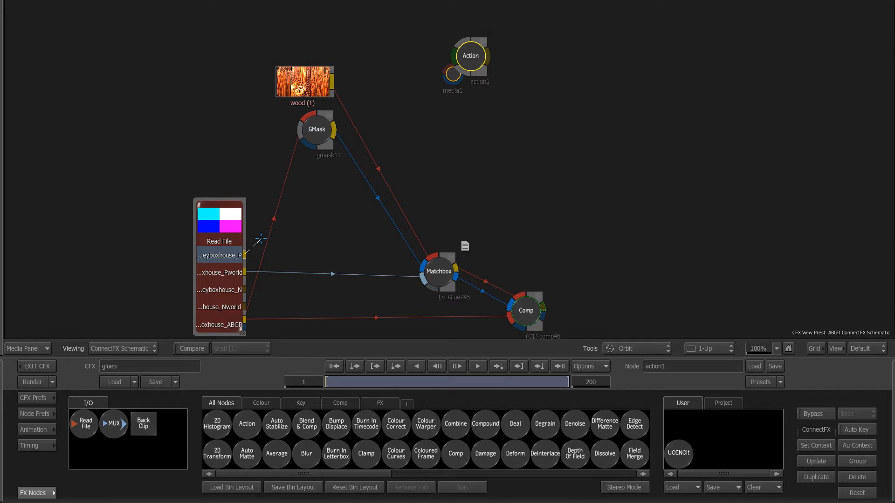
# Step: Link the Read File's first pass into Action and review the updated point cloud in 3D
pyautogui.moveTo(260, 238); pyautogui.dragTo(464, 63)
pyautogui.press('F4')
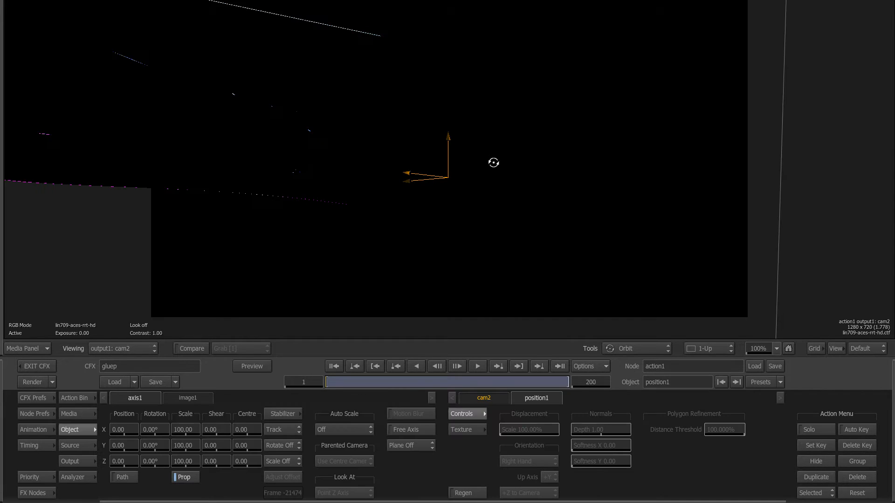
pyautogui.moveTo(469, 265); pyautogui.dragTo(305, 240)
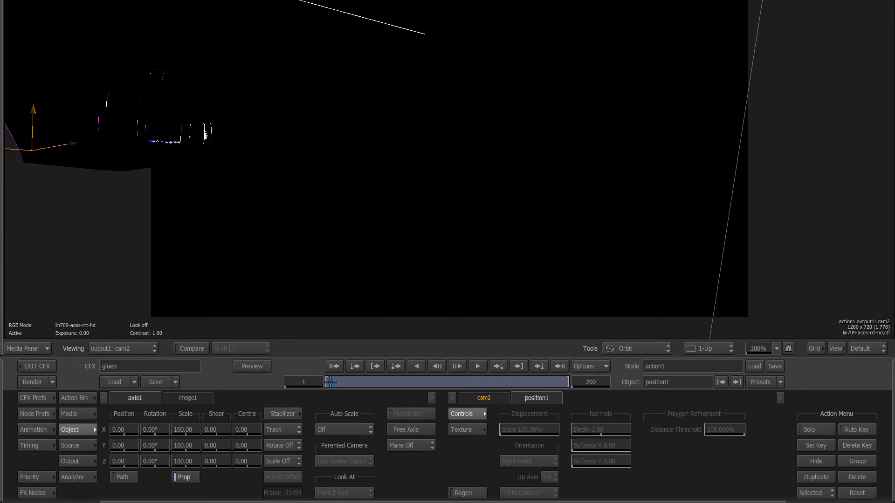
pyautogui.click(498, 366)
pyautogui.click(417, 366)
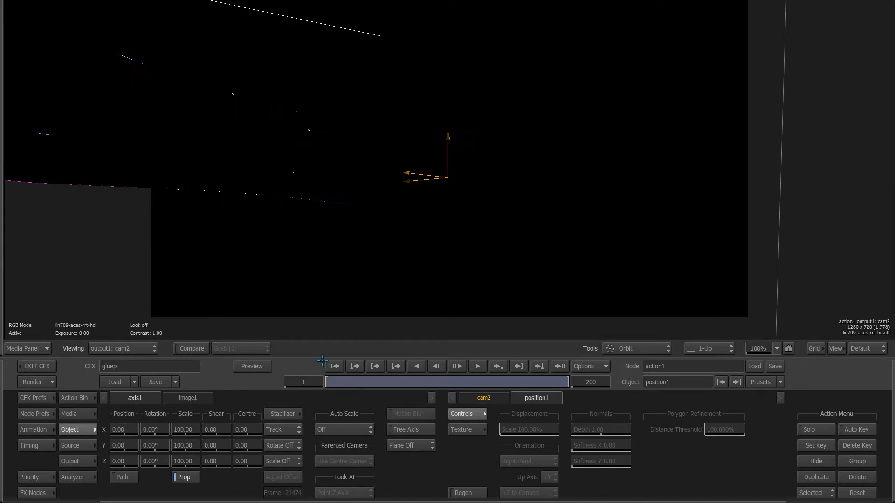
pyautogui.moveTo(468, 48); pyautogui.dragTo(273, 317)
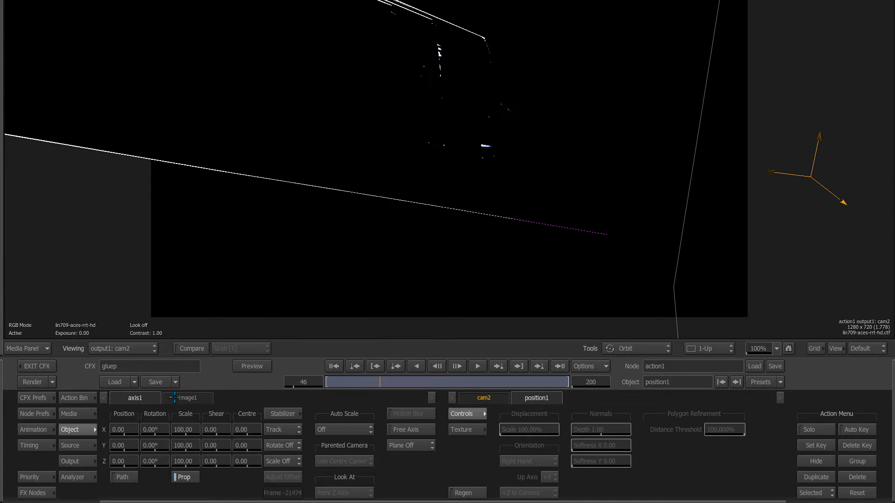
pyautogui.press('F1')
pyautogui.moveTo(555, 173); pyautogui.dragTo(716, 276)
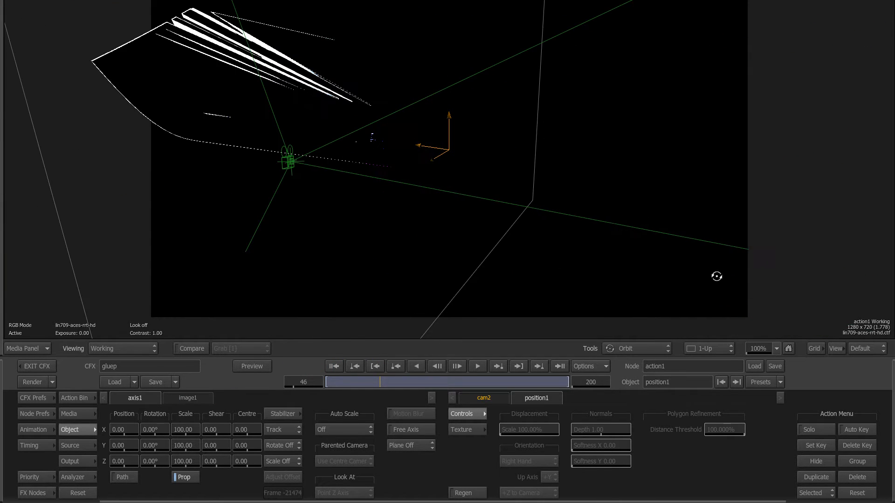
pyautogui.moveTo(346, 382); pyautogui.dragTo(228, 380)
pyautogui.press('F4')
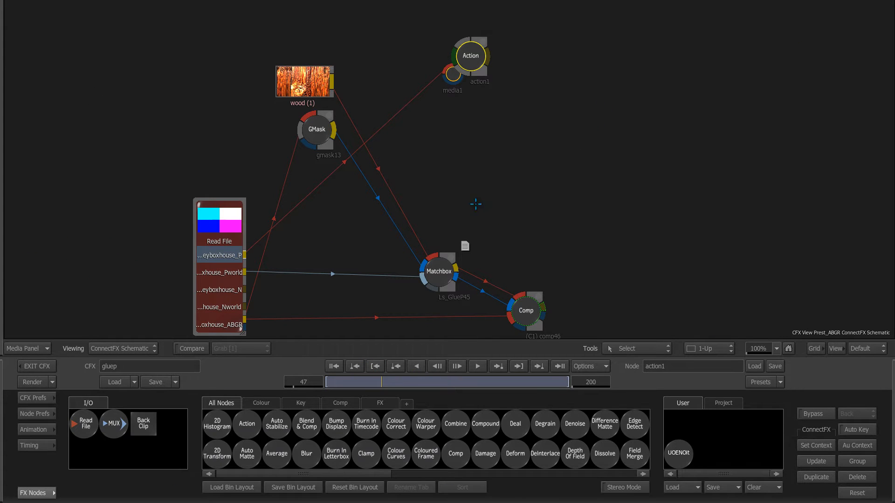
# Step: Show the moneyboxhouse clip's Pworld pass in the viewer and scrub to a later frame
pyautogui.moveTo(441, 271); pyautogui.dragTo(441, 266)
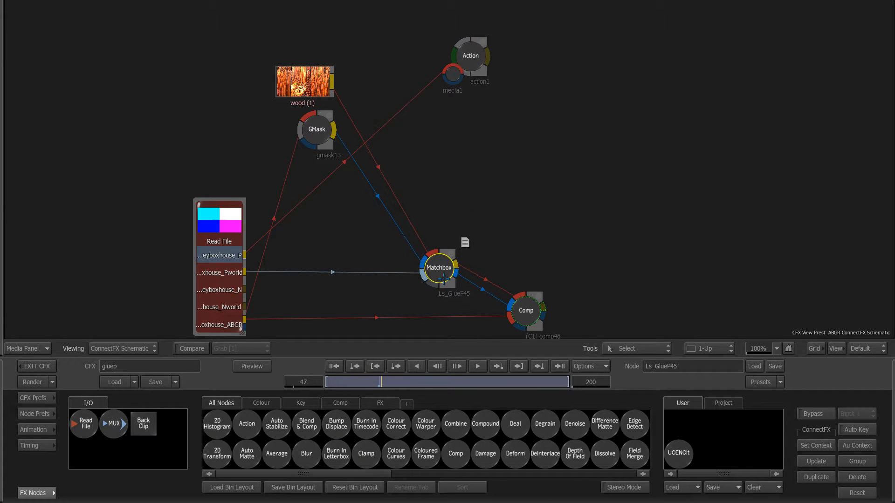
pyautogui.click(219, 219)
pyautogui.press('F1')
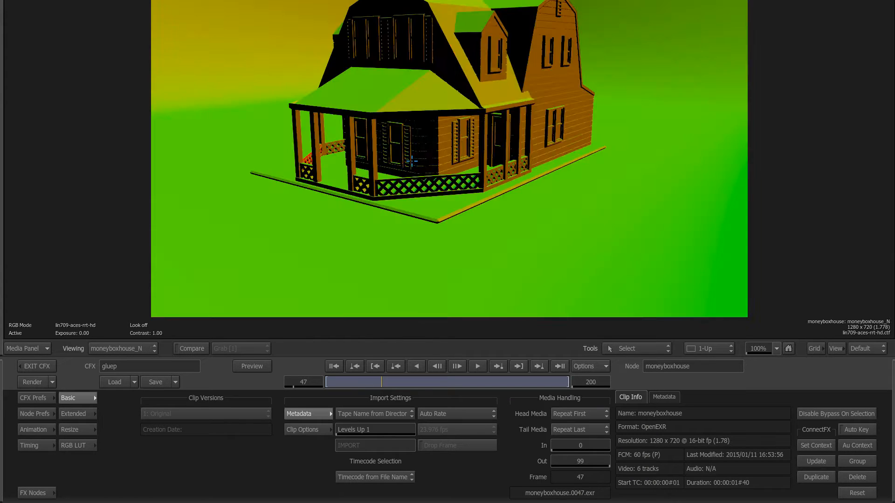
pyautogui.press('Down')
pyautogui.press('Down')
pyautogui.press('Down')
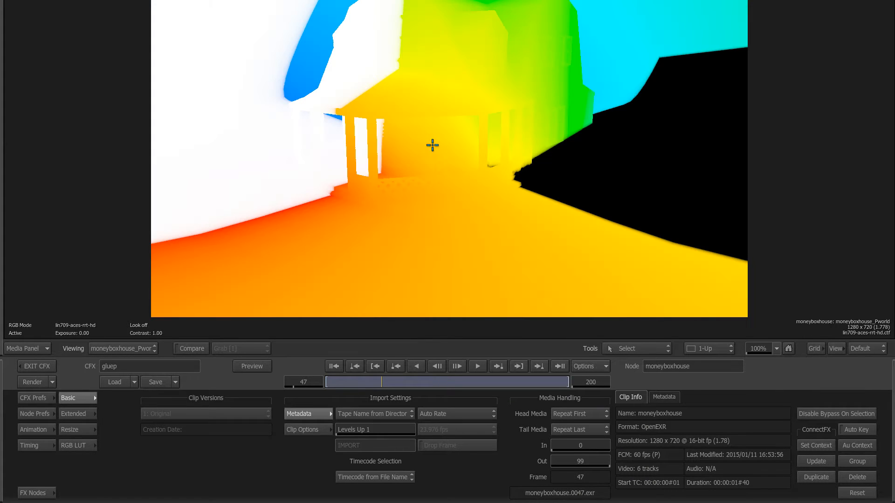
pyautogui.moveTo(381, 383); pyautogui.dragTo(439, 382)
# Step: Attach a Colour Correct node (cc47) to the moneyboxhouse Pworld output and view its result
pyautogui.press('F4')
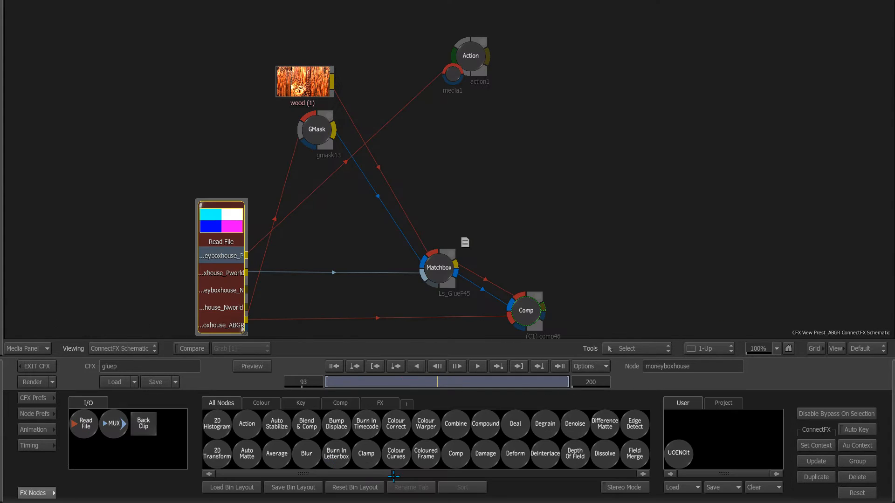
pyautogui.press('c')
pyautogui.moveTo(396, 425); pyautogui.dragTo(497, 179)
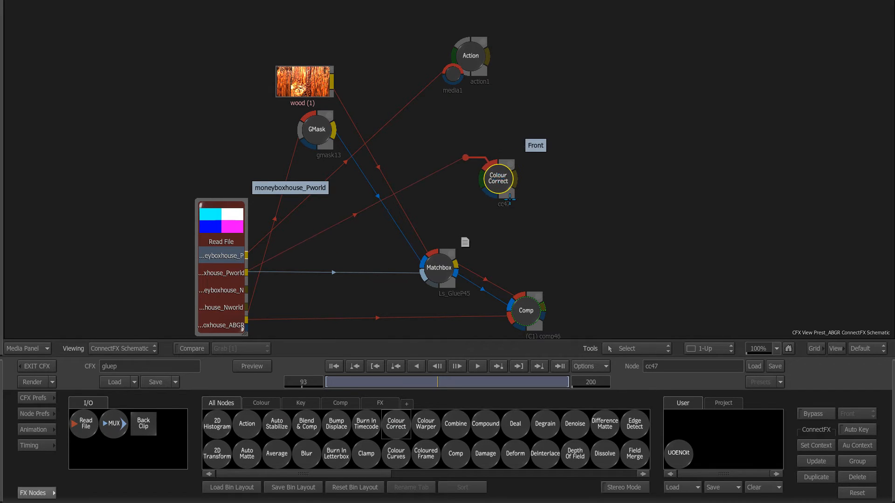
pyautogui.doubleClick(497, 181)
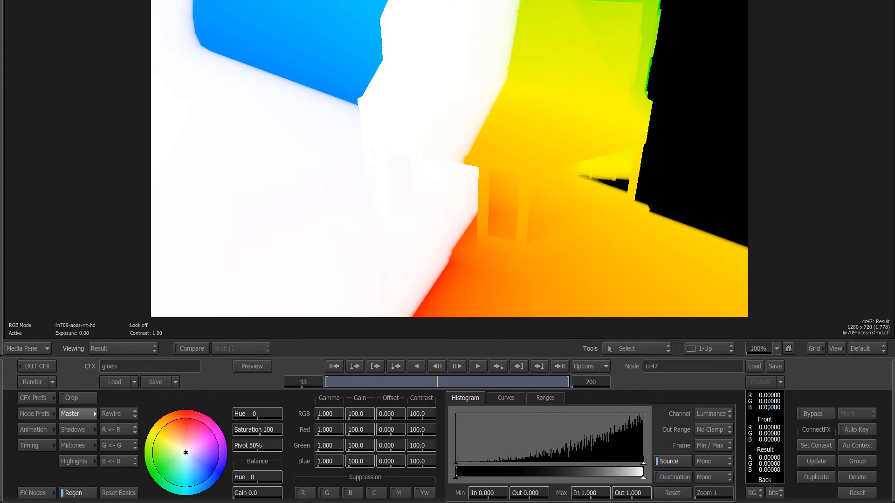
# Step: Sample Pworld pixel values, reading a position of about 74, 33, −22, then show all windows
pyautogui.click(529, 167)
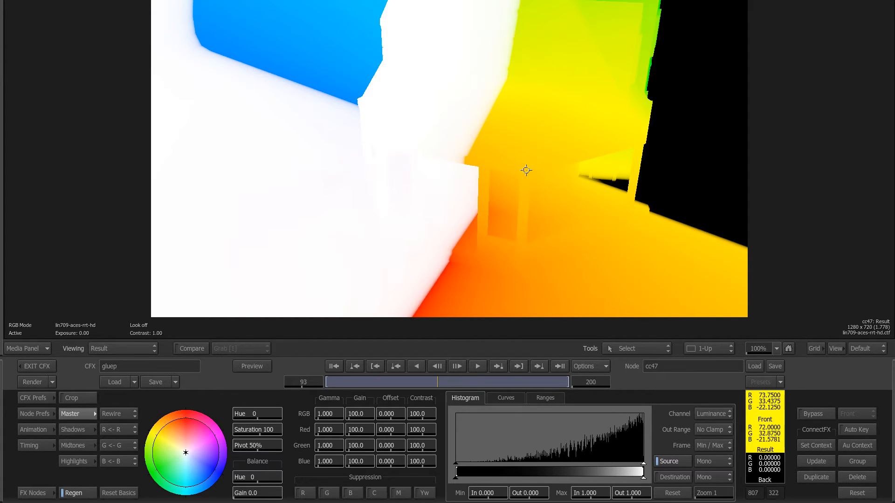
pyautogui.moveTo(529, 166); pyautogui.dragTo(564, 241)
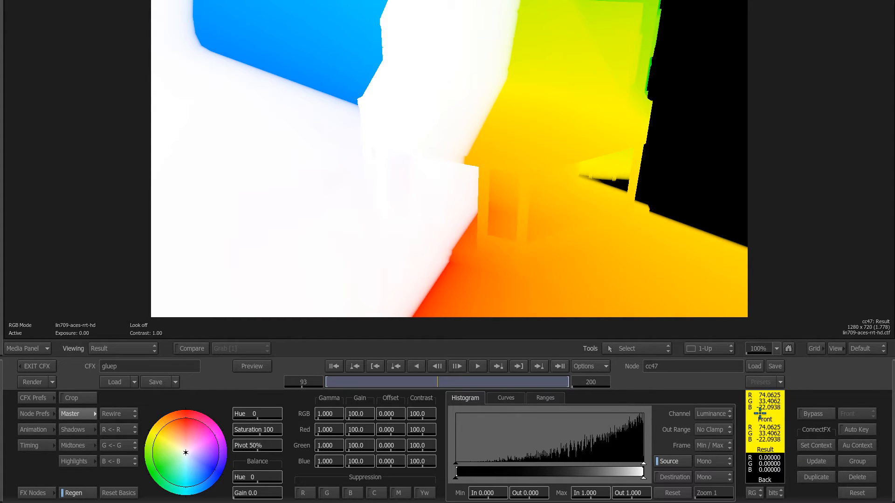
pyautogui.hotkey('ctrl', 'Up')
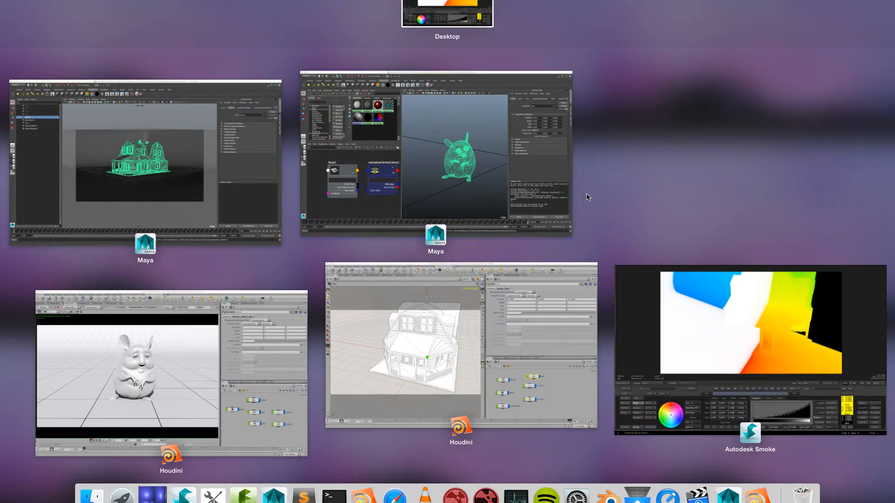
# Step: In Houdini's house scene, compare null1 at 73.2493, 33.3633, −22.4765 against the sampled value at frame 74
pyautogui.click(586, 351)
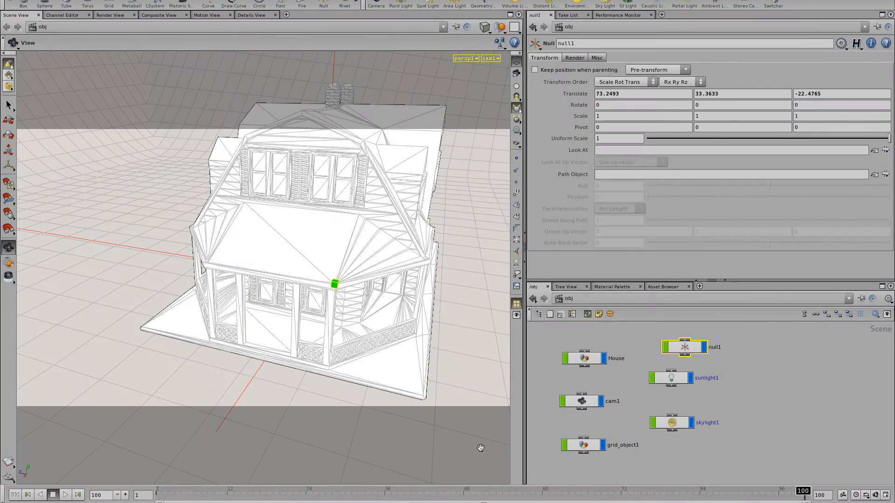
pyautogui.moveTo(690, 347); pyautogui.dragTo(708, 346)
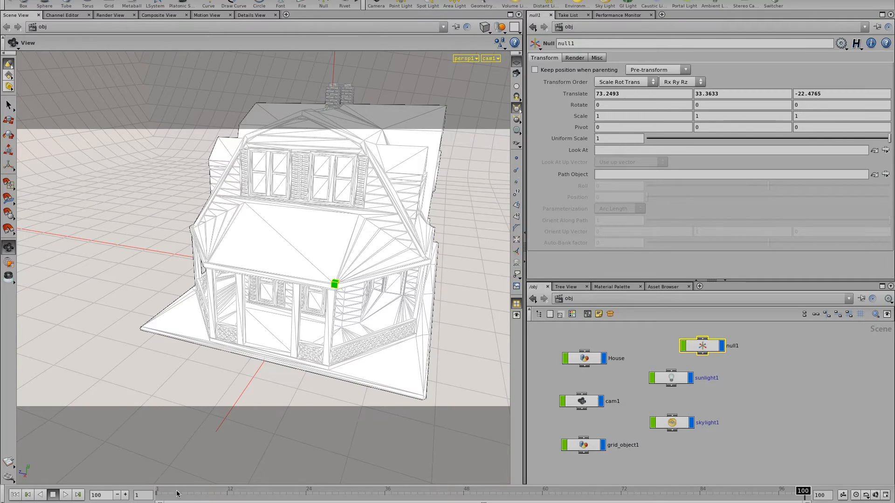
pyautogui.moveTo(177, 493); pyautogui.dragTo(634, 493)
pyautogui.moveTo(696, 346); pyautogui.dragTo(691, 347)
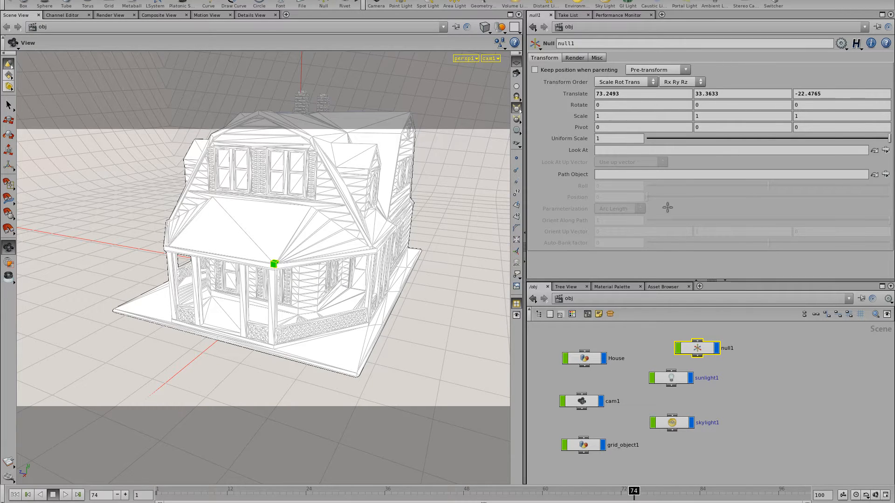
# Step: Scrub the timeline back through frame 59 to frame 85 and return to Smoke's schematic
pyautogui.moveTo(649, 490); pyautogui.dragTo(535, 491)
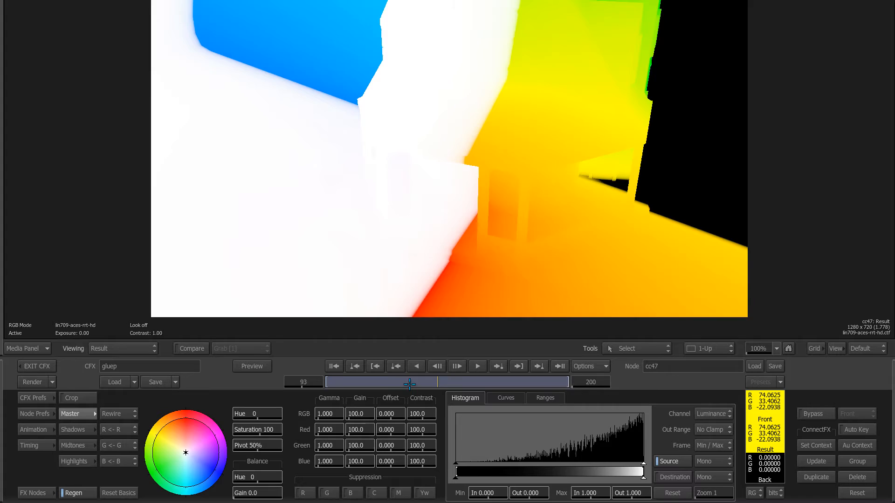
pyautogui.moveTo(410, 383); pyautogui.dragTo(427, 383)
pyautogui.press('F4')
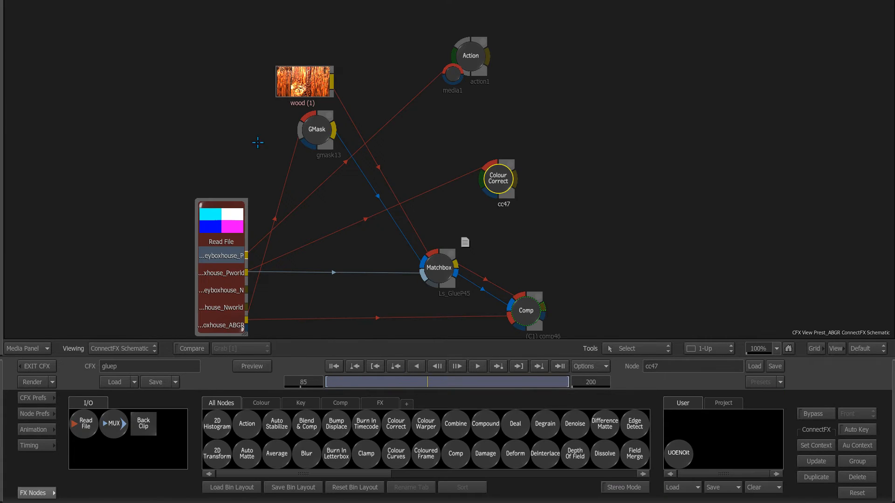
# Step: View the moneyboxhouse_P pass and its clip settings at frame 1
pyautogui.click(226, 216)
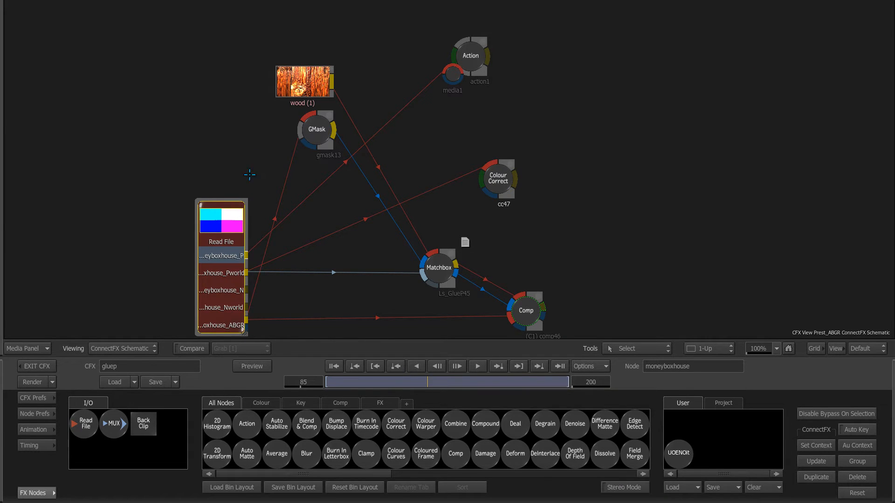
pyautogui.press('F1')
pyautogui.click(333, 367)
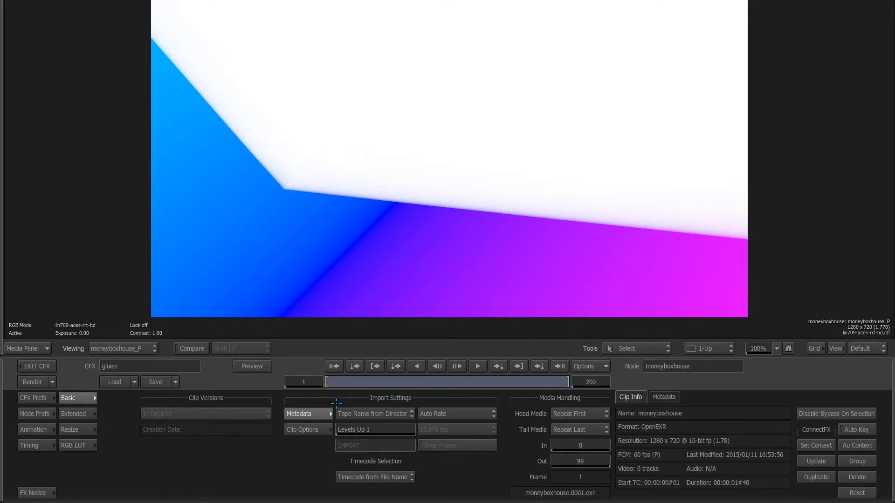
pyautogui.press('F1')
pyautogui.press('F1')
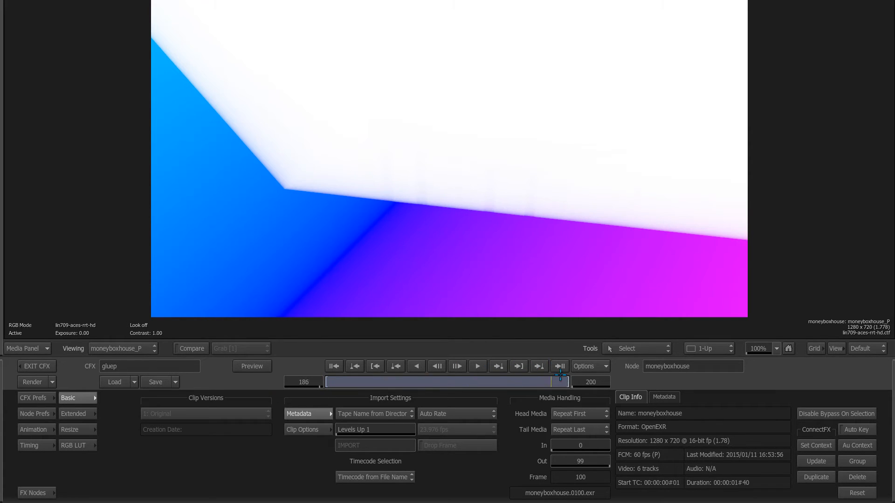
pyautogui.press('Left')
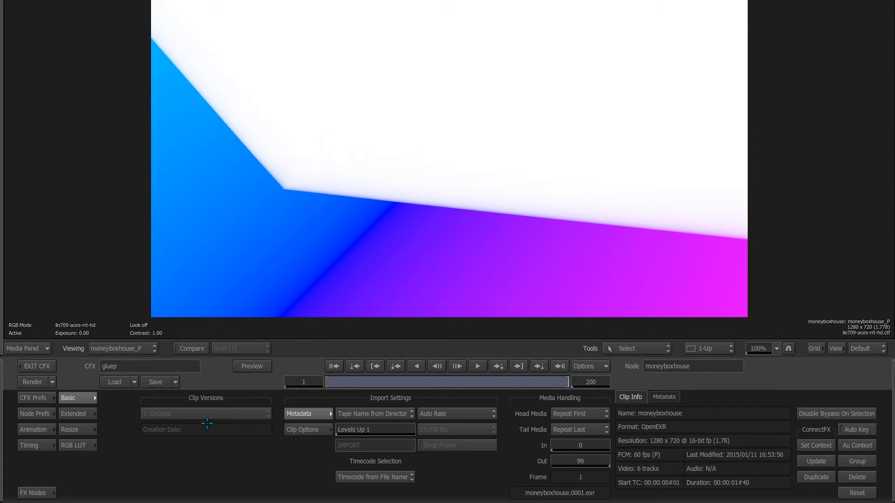
# Step: Move cc47 further right, check its colour-correct result, and nudge the Read File node up
pyautogui.press('F4')
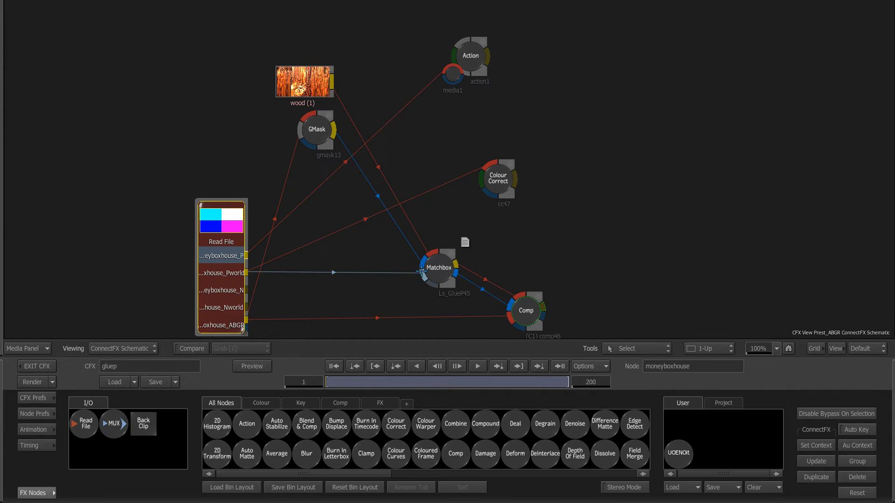
pyautogui.moveTo(501, 185); pyautogui.dragTo(581, 201)
pyautogui.doubleClick(581, 200)
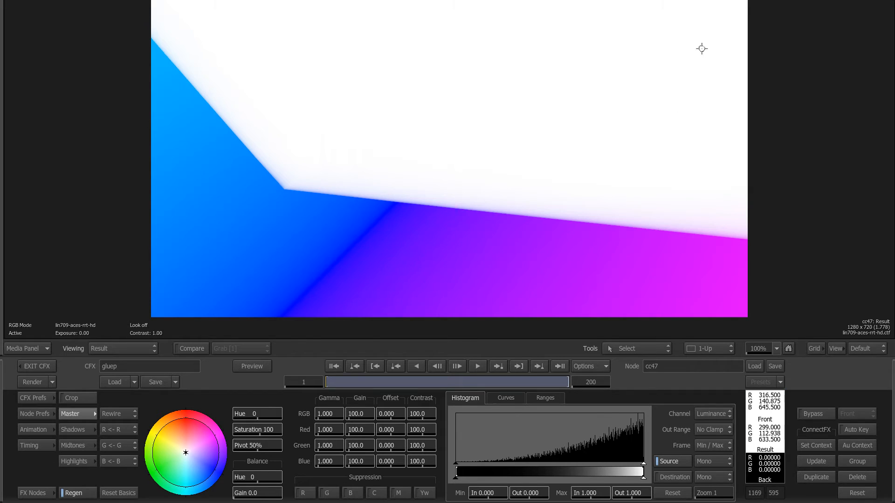
pyautogui.press('Tab')
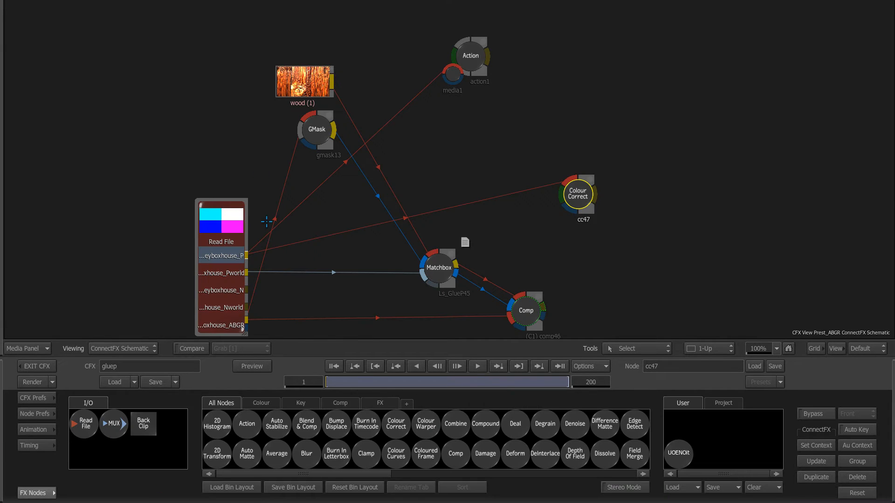
pyautogui.moveTo(245, 233); pyautogui.dragTo(243, 225)
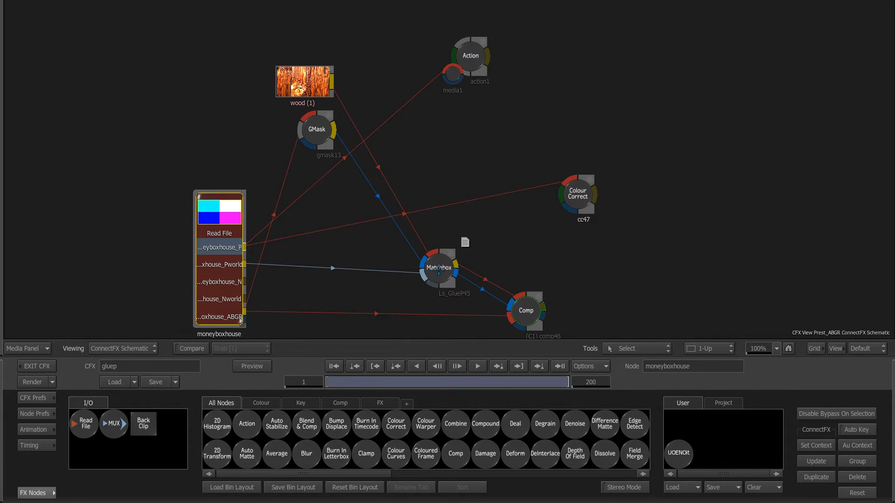
# Step: In Ls_GlueP45's space conversion settings, rewire its input from the _P pass instead of Pworld
pyautogui.click(438, 269)
pyautogui.click(382, 398)
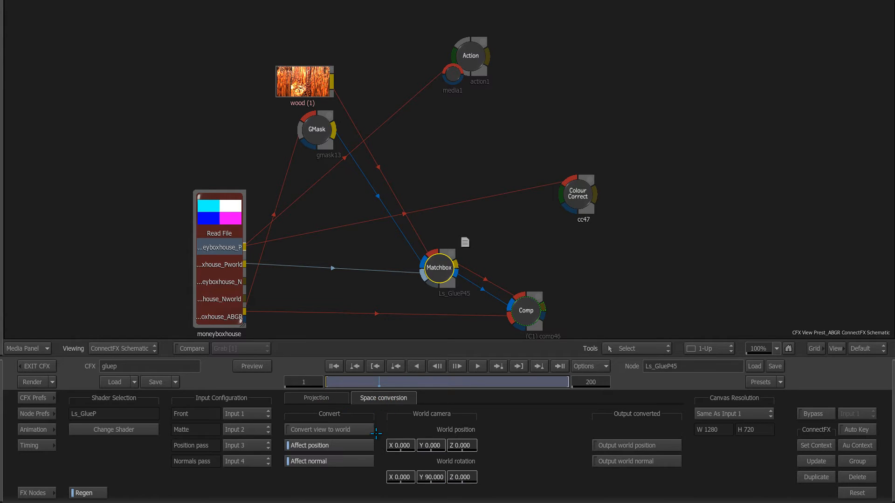
pyautogui.moveTo(431, 275)
pyautogui.mouseDown()
pyautogui.moveTo(232, 250)
pyautogui.moveTo(423, 273)
pyautogui.mouseUp()
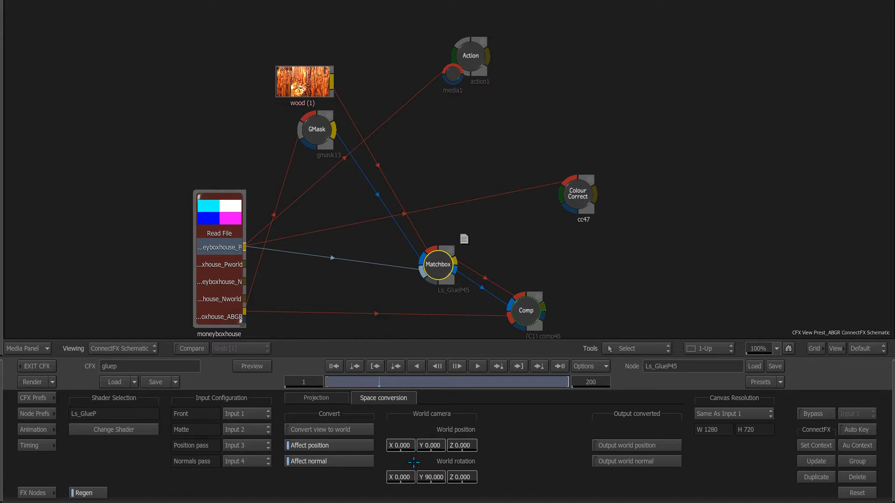
# Step: Inside action1, inspect cam2's position and rotation values, then return to the schematic
pyautogui.click(469, 55)
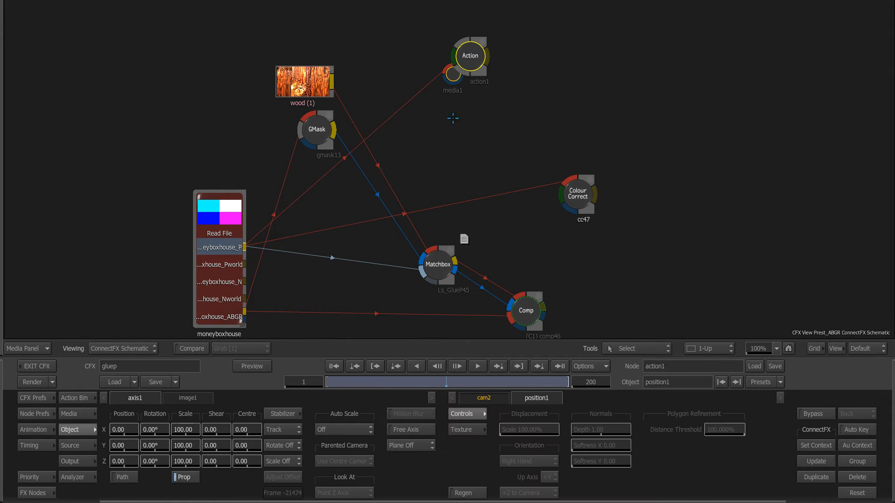
pyautogui.moveTo(439, 266); pyautogui.dragTo(439, 287)
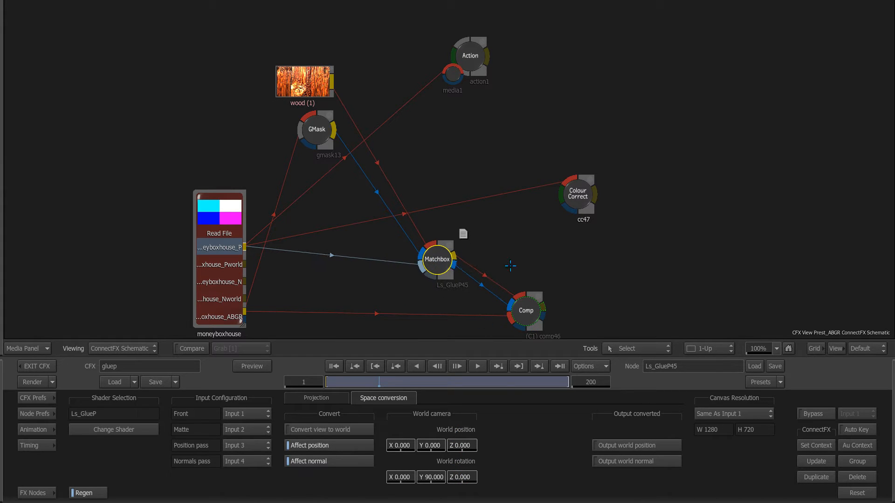
pyautogui.doubleClick(470, 51)
pyautogui.moveTo(562, 139); pyautogui.dragTo(561, 134)
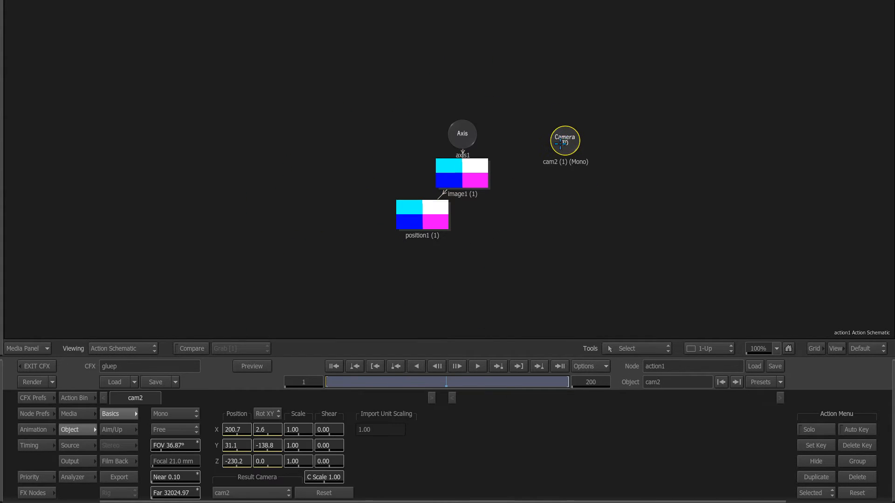
pyautogui.press('Escape')
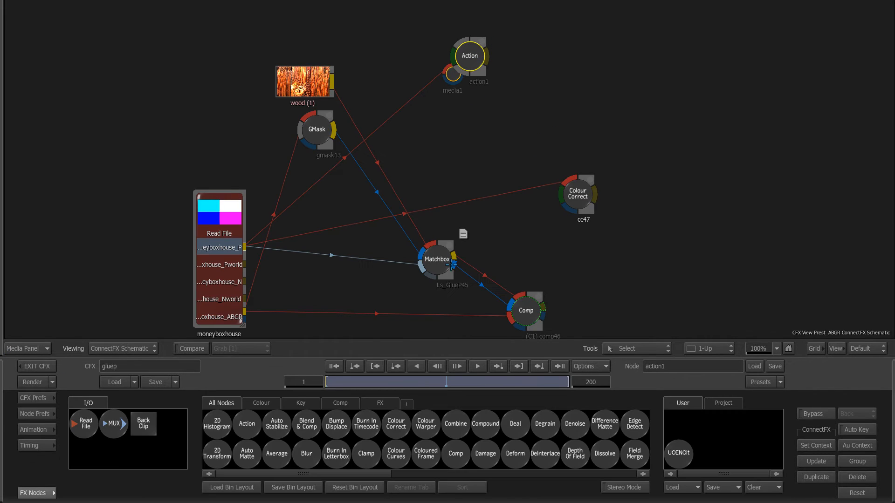
# Step: Drive Ls_GlueP45's World_position and World_rotation by expressions linking them to action1.cam2 position and rotation
pyautogui.click(434, 259)
pyautogui.click(64, 427)
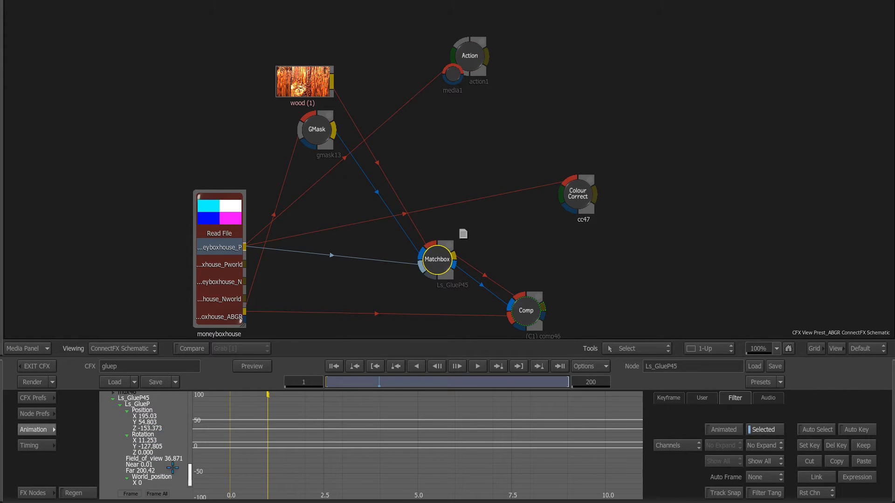
pyautogui.scroll(-3, 172, 468)
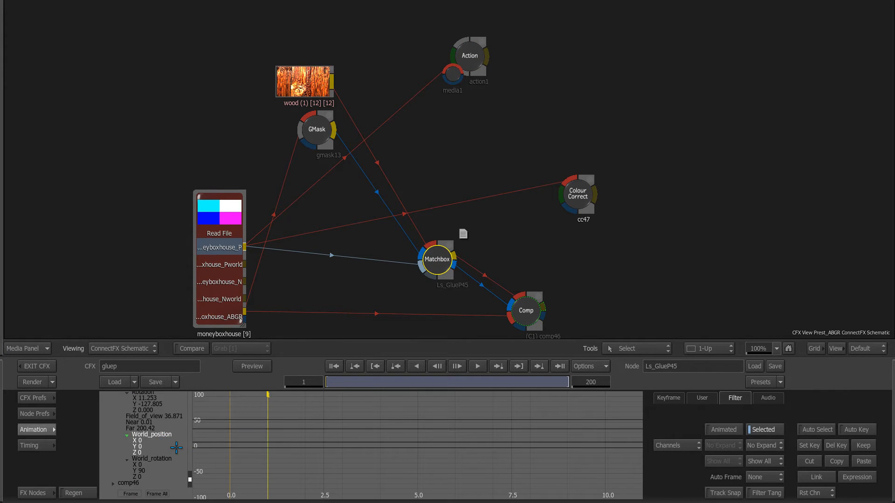
pyautogui.press('e')
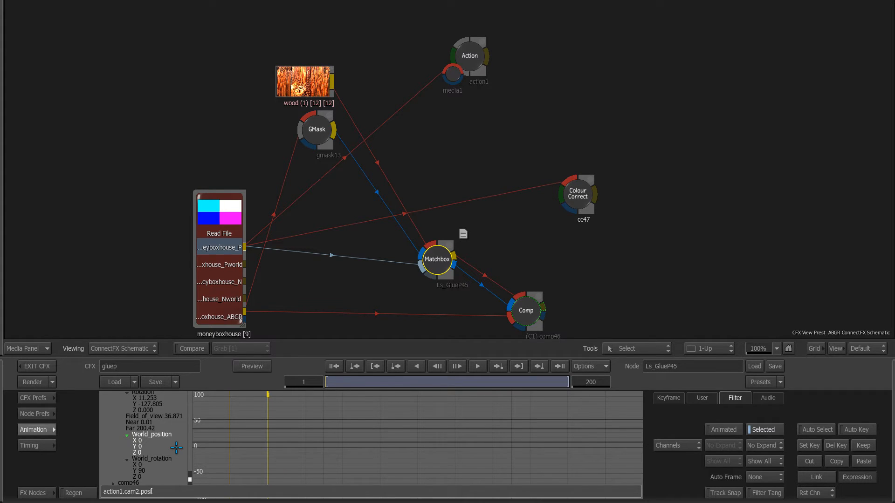
pyautogui.press('Return')
pyautogui.click(165, 460)
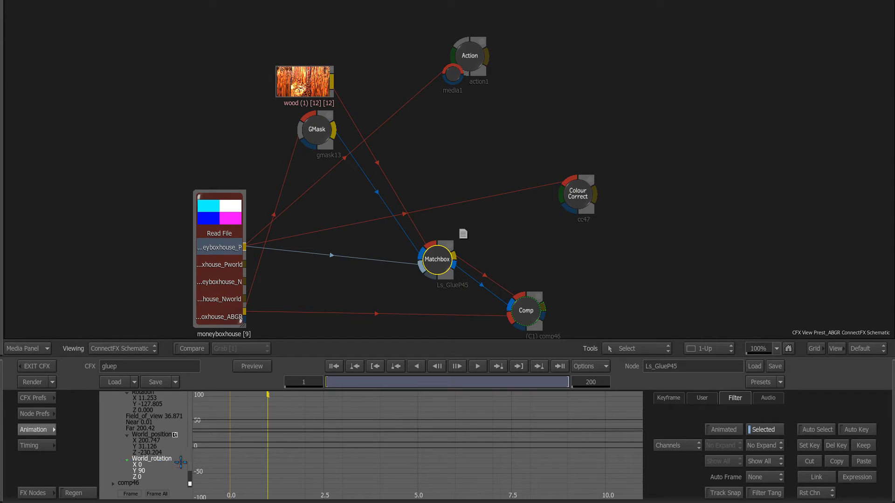
pyautogui.write('eaction1.cam2.fov')
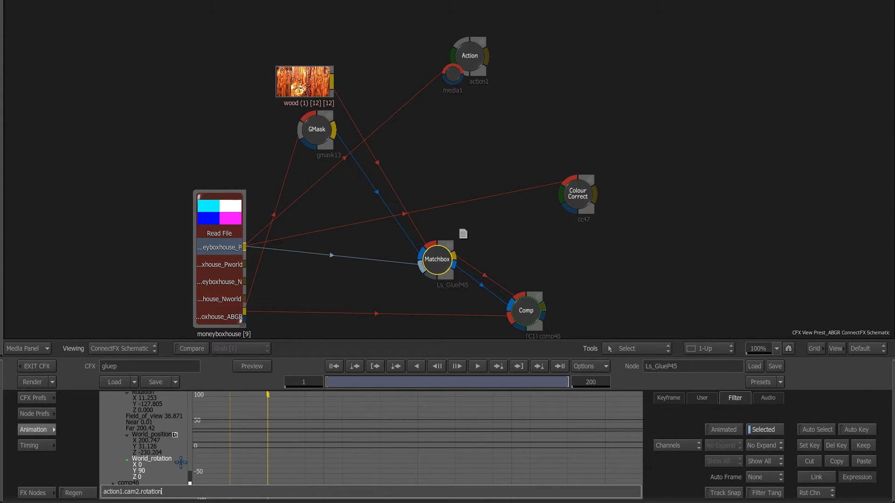
pyautogui.press('Return')
# Step: Turn on Convert view to world, revealing the wood-textured house and ground
pyautogui.click(44, 430)
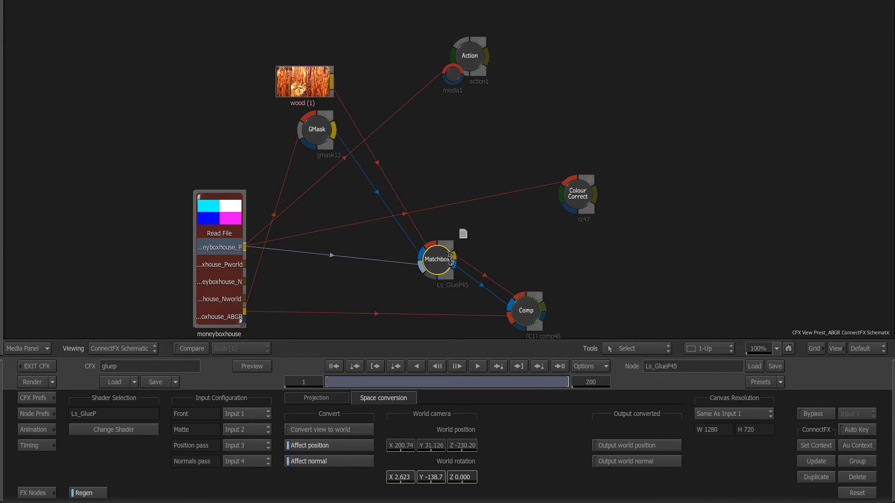
pyautogui.press('F4')
pyautogui.click(350, 429)
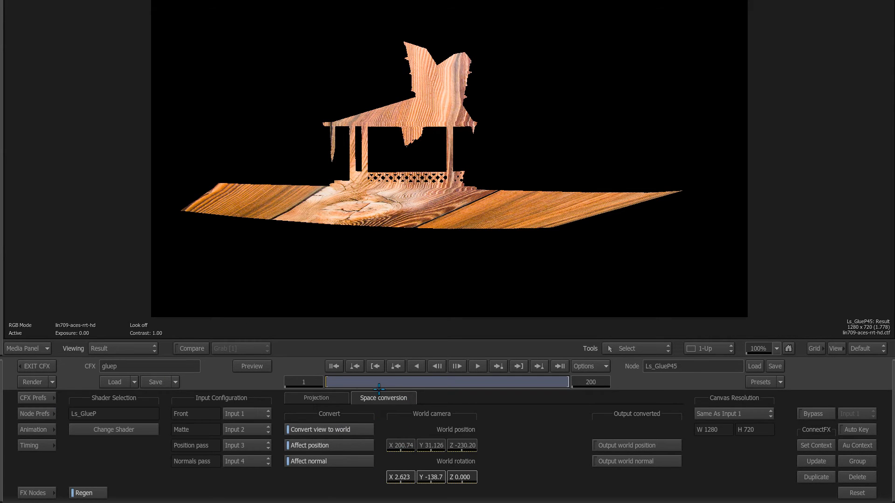
# Step: Review the glued wood texture across frames, from the first frame to frame 39
pyautogui.moveTo(379, 388)
pyautogui.mouseDown()
pyautogui.moveTo(515, 381)
pyautogui.moveTo(338, 383)
pyautogui.moveTo(425, 383)
pyautogui.moveTo(338, 383)
pyautogui.moveTo(410, 383)
pyautogui.moveTo(371, 383)
pyautogui.mouseUp()
pyautogui.click(334, 366)
pyautogui.click(36, 492)
# Step: Check the moneyboxhouse Read File clip, then pan the schematic to the chinchilla nodes
pyautogui.doubleClick(223, 227)
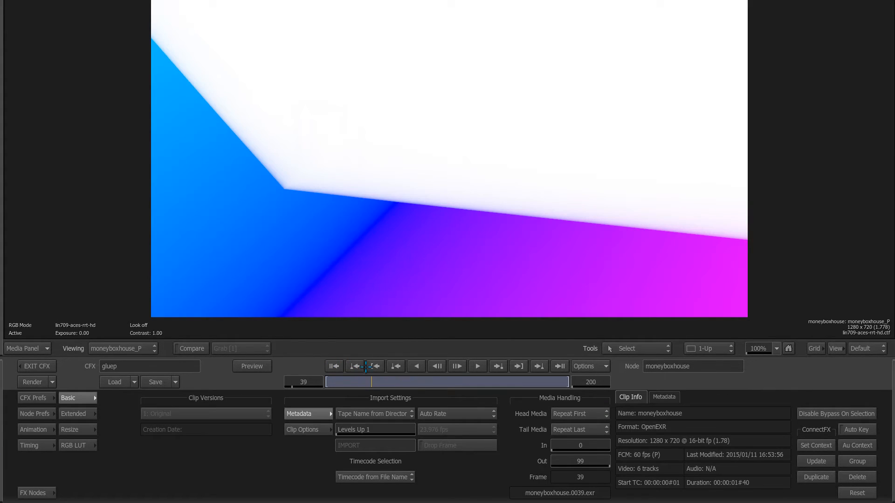
pyautogui.click(260, 368)
pyautogui.moveTo(497, 247)
pyautogui.mouseDown()
pyautogui.moveTo(486, 210)
pyautogui.moveTo(603, 205)
pyautogui.moveTo(206, 115)
pyautogui.moveTo(189, 96)
pyautogui.mouseUp()
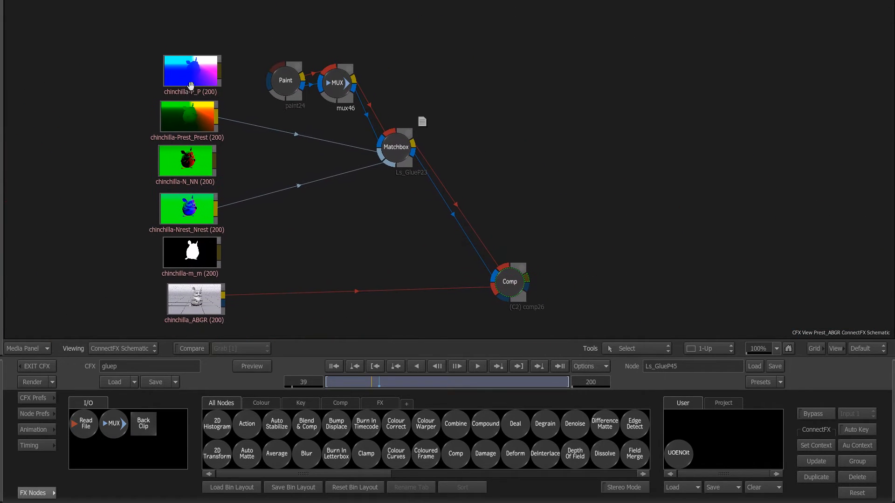
# Step: Compare clip space and NDC space outputs on Ls_GlueP23, settle on Output UVs, and scrub the result
pyautogui.doubleClick(397, 136)
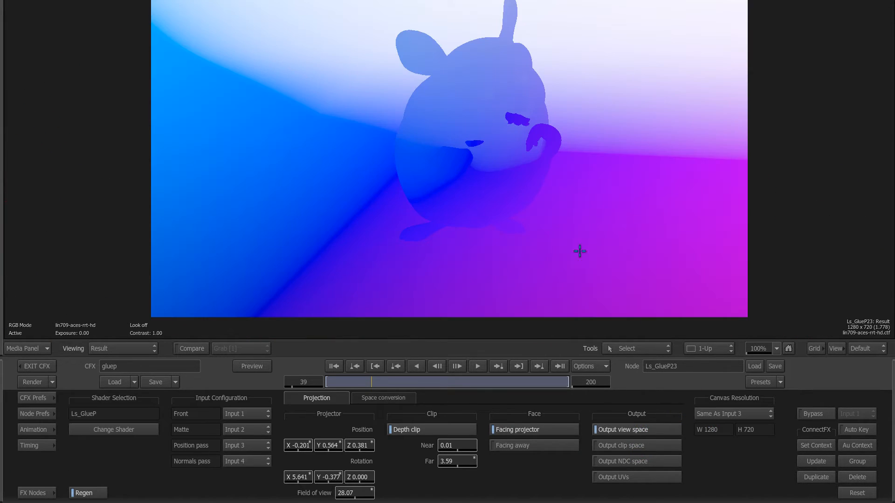
pyautogui.click(653, 429)
pyautogui.click(657, 431)
pyautogui.click(673, 443)
pyautogui.click(667, 461)
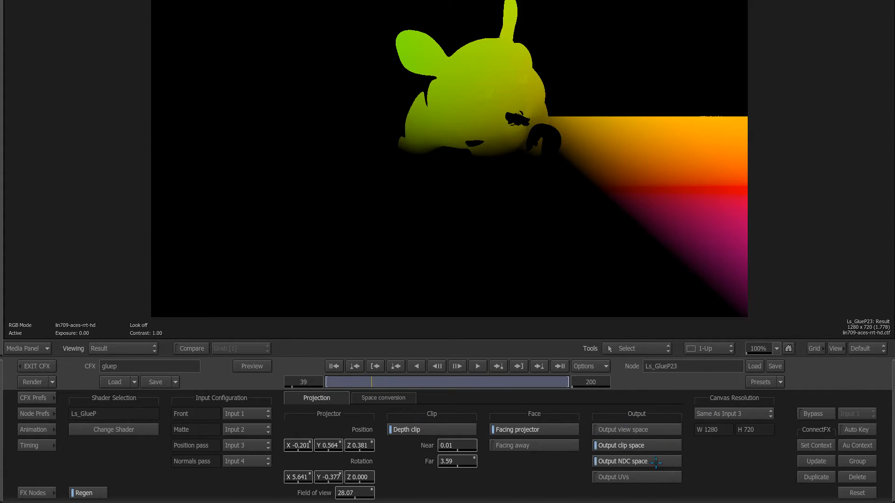
pyautogui.click(661, 477)
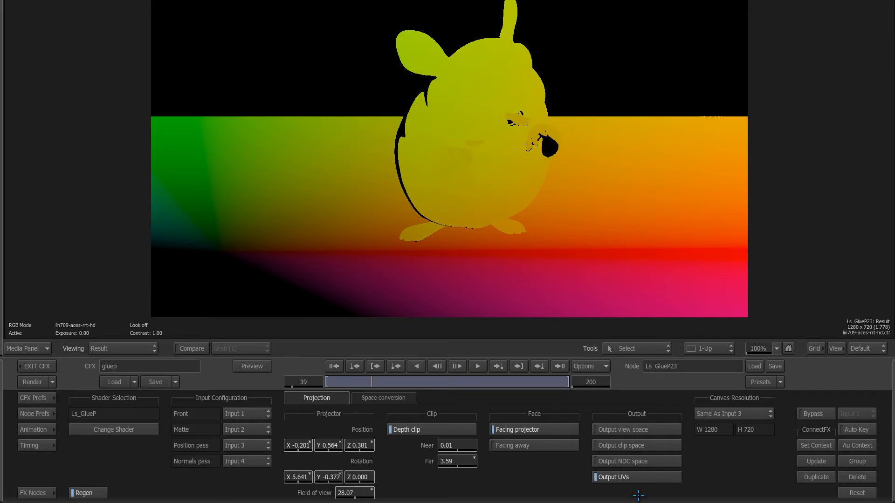
pyautogui.moveTo(360, 379); pyautogui.dragTo(432, 379)
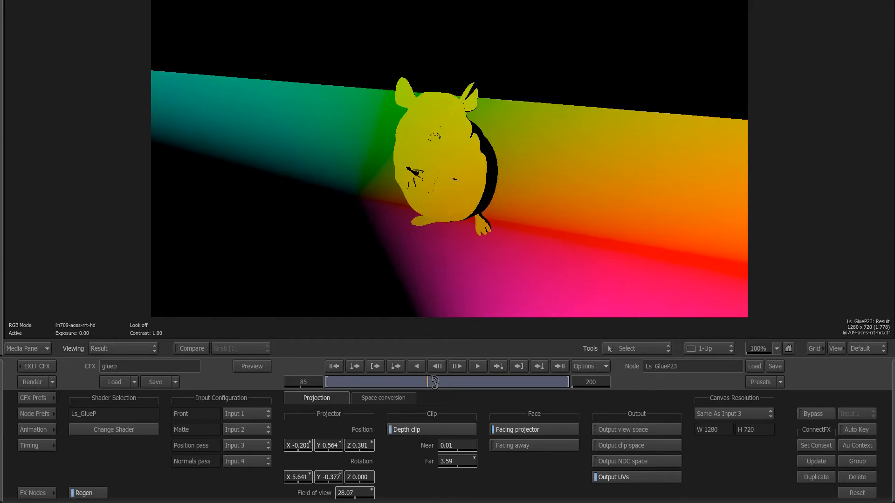
pyautogui.press('Tab')
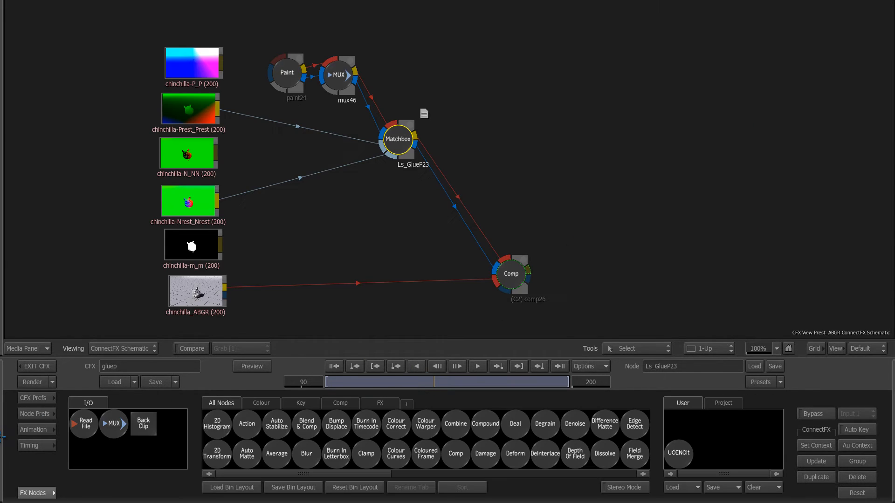
# Step: Add a Matchbox node loaded with the Ls_UVewa shader and place it beside Ls_GlueP23
pyautogui.moveTo(568, 241); pyautogui.dragTo(519, 217)
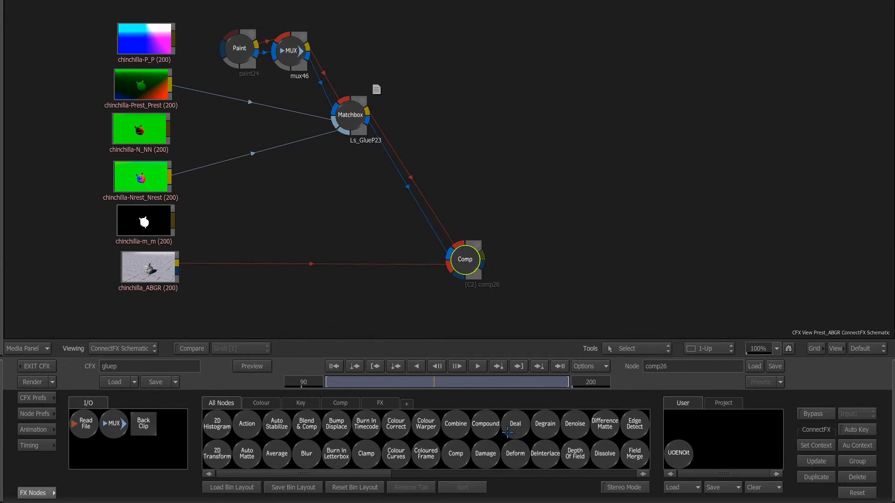
pyautogui.scroll(-3, 507, 432)
pyautogui.moveTo(463, 421); pyautogui.dragTo(531, 142)
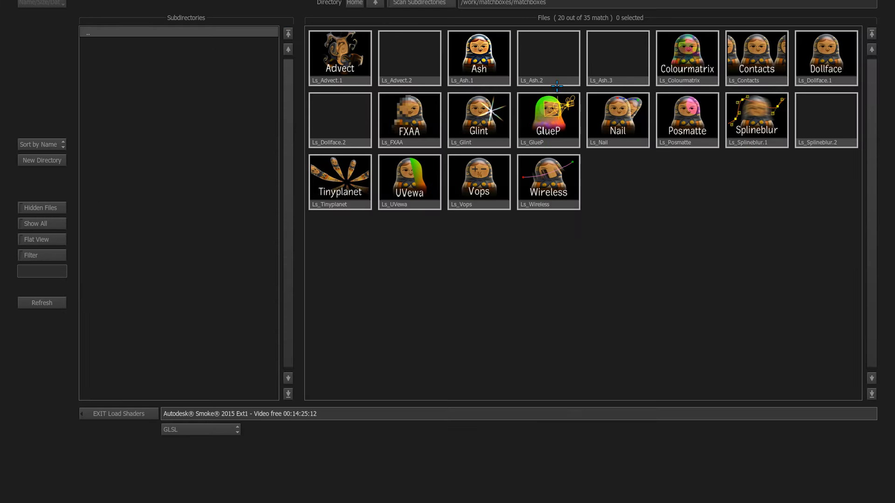
pyautogui.doubleClick(411, 204)
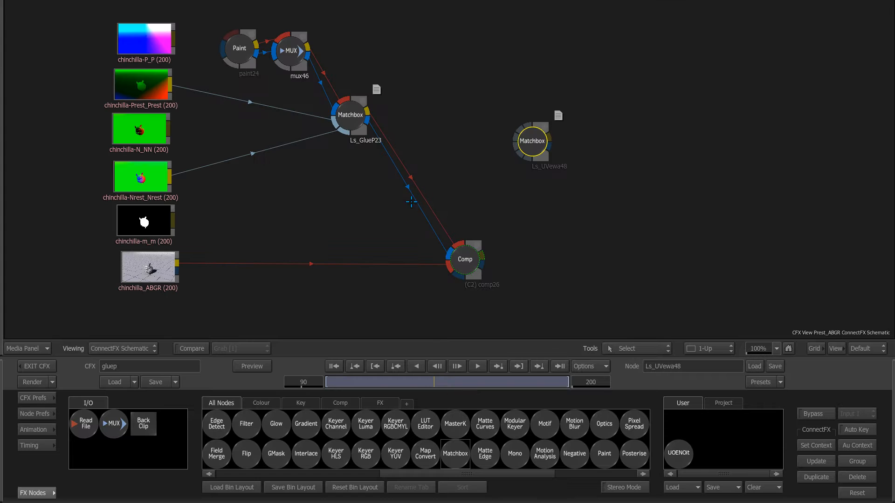
pyautogui.moveTo(538, 130); pyautogui.dragTo(461, 125)
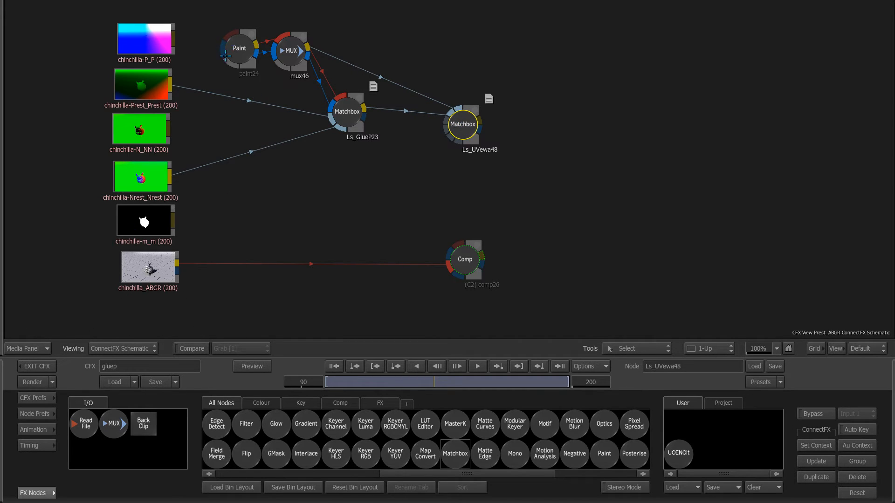
# Step: View the Ls_UVewa48 result, then the final comp26 composite
pyautogui.press('F4')
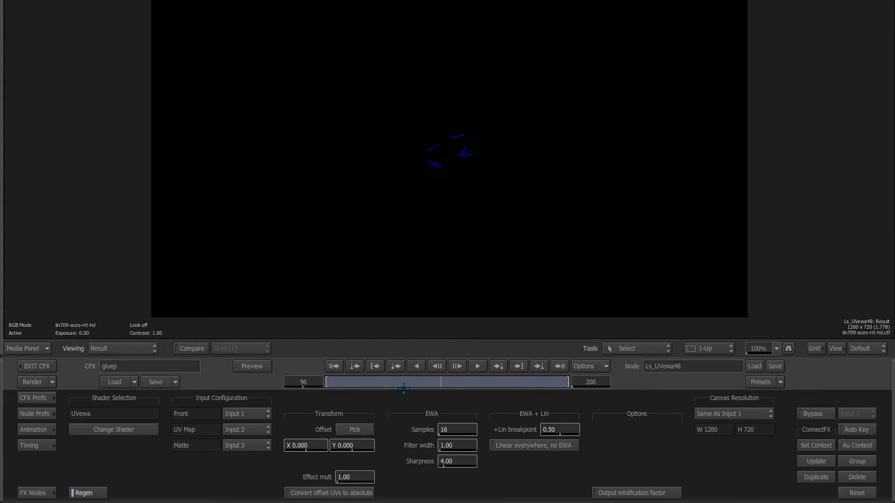
pyautogui.press('F4')
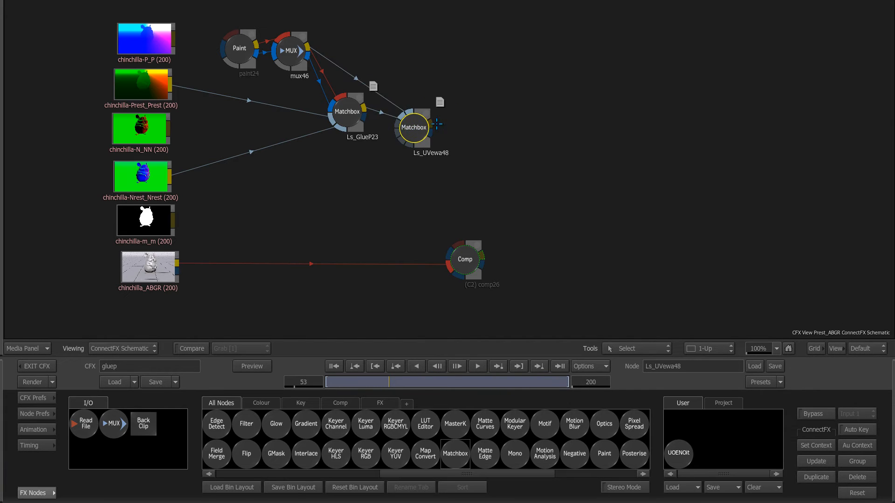
pyautogui.press('2')
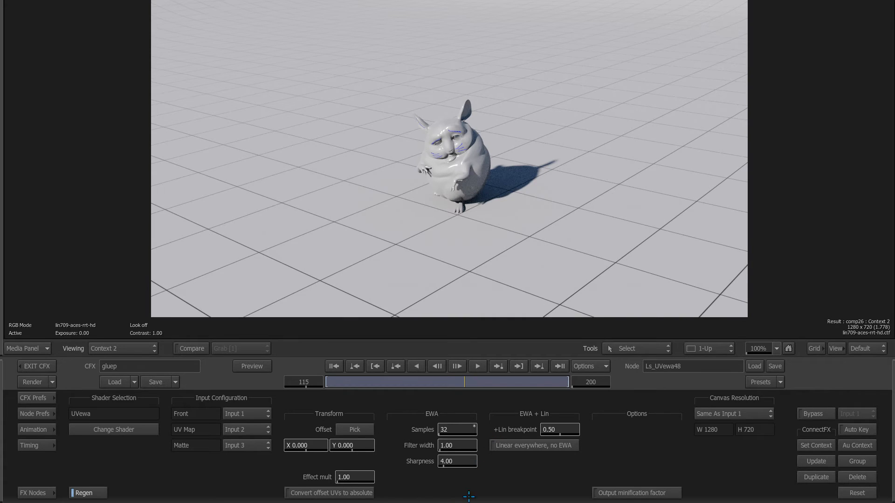
# Step: Toggle 'Linear everywhere, no EWA' repeatedly to compare stroke quality, ending on EWA filtering
pyautogui.scroll(8, 509, 123)
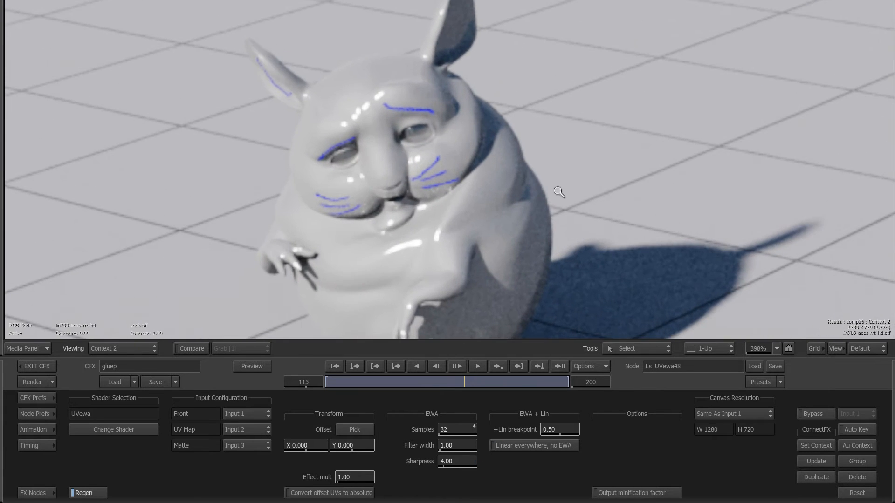
pyautogui.click(518, 446)
pyautogui.click(517, 446)
pyautogui.click(518, 446)
pyautogui.click(524, 447)
pyautogui.click(526, 446)
pyautogui.click(524, 446)
# Step: Fit the frame, play the chinchilla animation in reverse, and open paint24 for editing
pyautogui.click(788, 349)
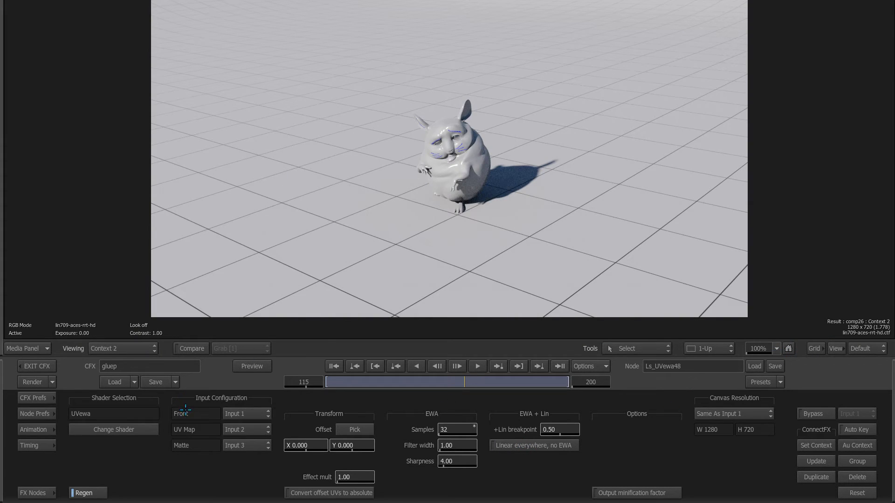
pyautogui.click(417, 367)
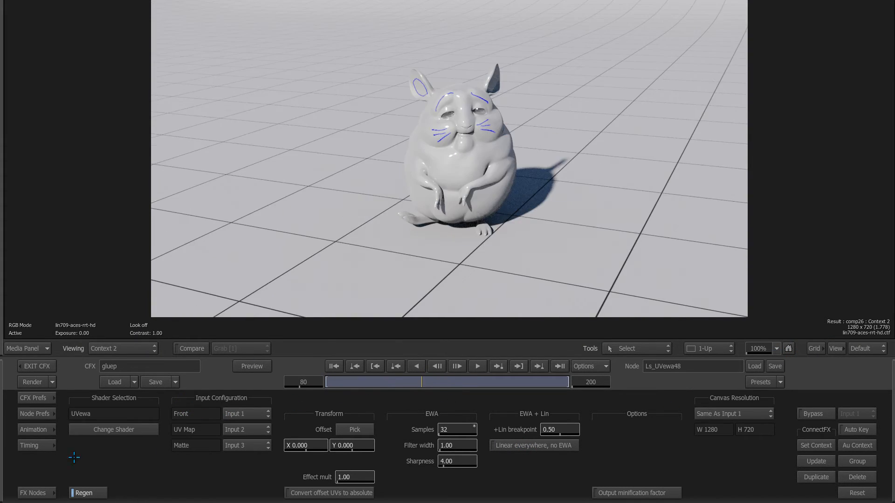
pyautogui.press('F4')
pyautogui.doubleClick(247, 56)
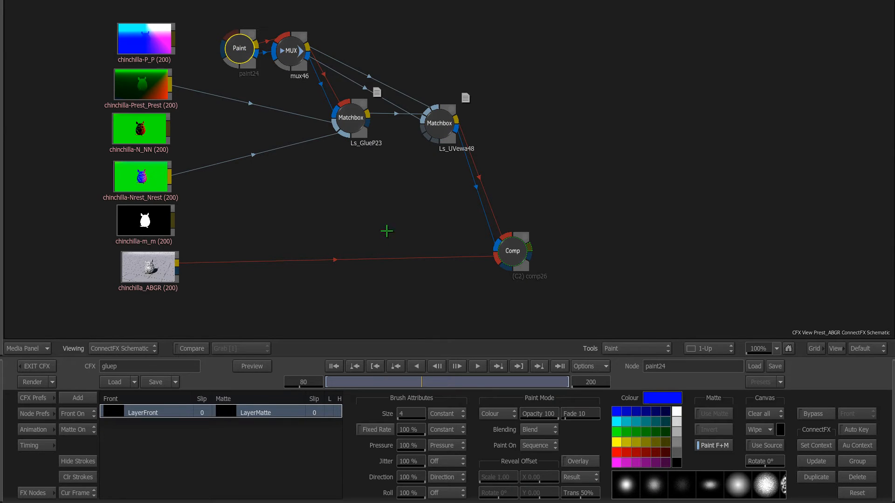
# Step: At frame 1, paint two green strokes: a long freehand line and a zigzag across the frame
pyautogui.press('F4')
pyautogui.click(313, 383)
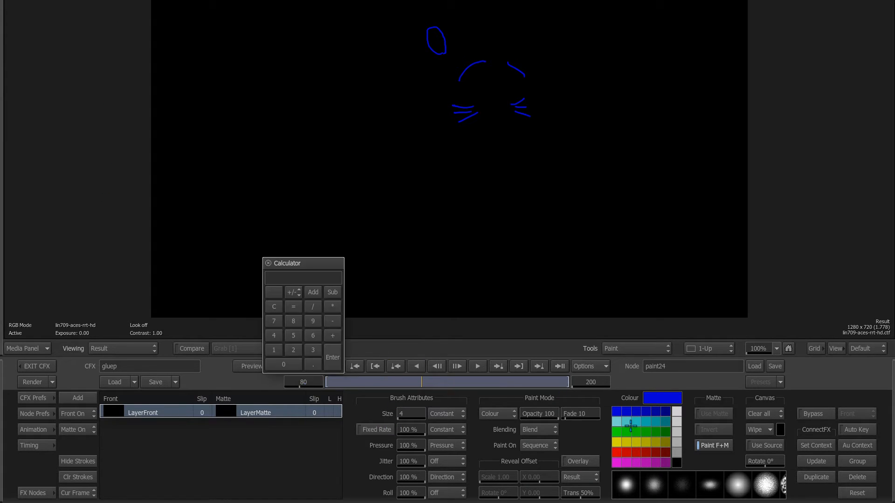
pyautogui.write('1')
pyautogui.press('Return')
pyautogui.click(617, 432)
pyautogui.moveTo(364, 196)
pyautogui.mouseDown()
pyautogui.moveTo(350, 138)
pyautogui.moveTo(510, 148)
pyautogui.mouseUp()
pyautogui.moveTo(566, 126)
pyautogui.mouseDown()
pyautogui.moveTo(576, 298)
pyautogui.moveTo(675, 252)
pyautogui.mouseUp()
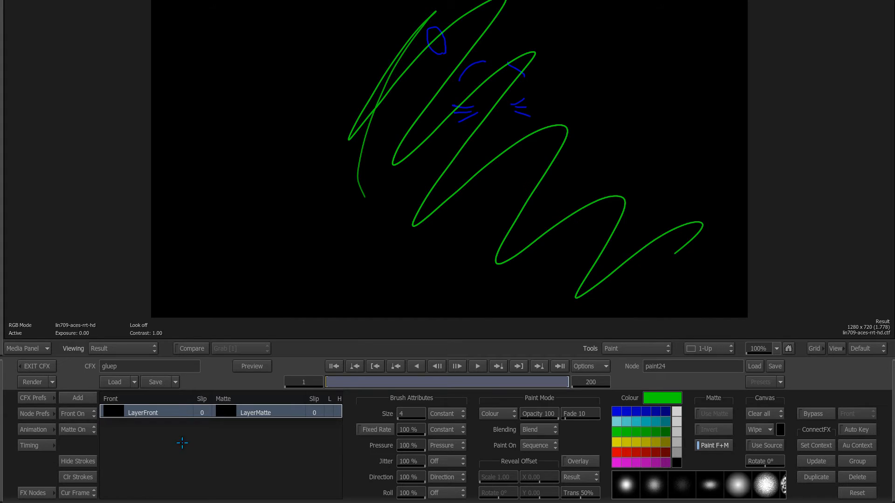
# Step: Play comp26 to confirm the green strokes stick to the chinchilla, then bring Houdini forward
pyautogui.press('F4')
pyautogui.click(510, 251)
pyautogui.press('F4')
pyautogui.click(477, 366)
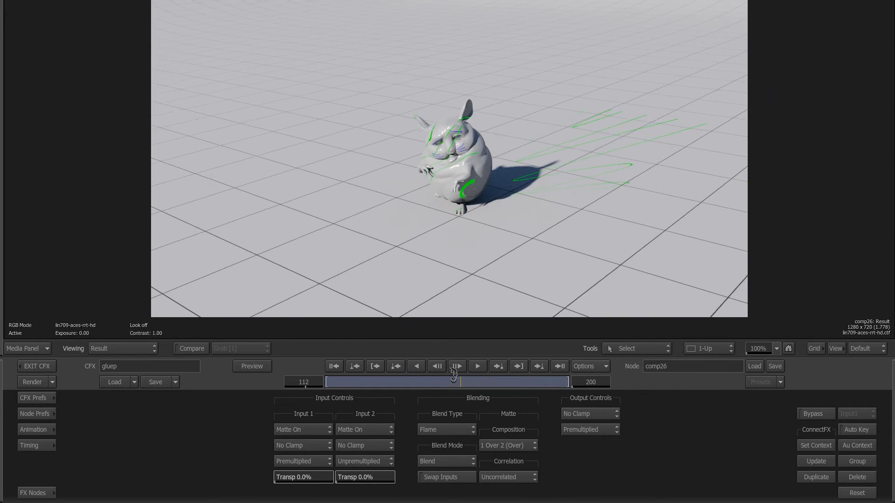
pyautogui.click(447, 375)
pyautogui.moveTo(448, 375)
pyautogui.mouseDown()
pyautogui.moveTo(320, 386)
pyautogui.moveTo(392, 382)
pyautogui.moveTo(442, 393)
pyautogui.moveTo(433, 384)
pyautogui.moveTo(459, 382)
pyautogui.moveTo(387, 383)
pyautogui.moveTo(448, 383)
pyautogui.mouseUp()
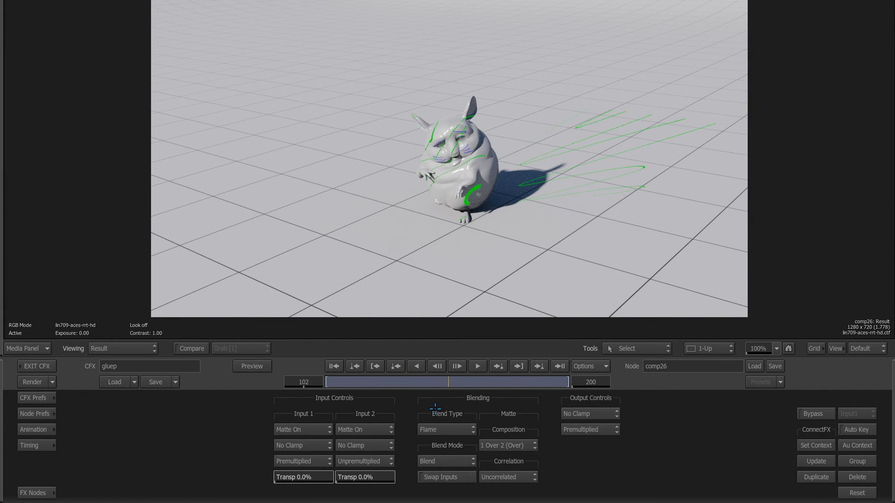
pyautogui.hotkey('ctrl', 'Up')
pyautogui.click(280, 419)
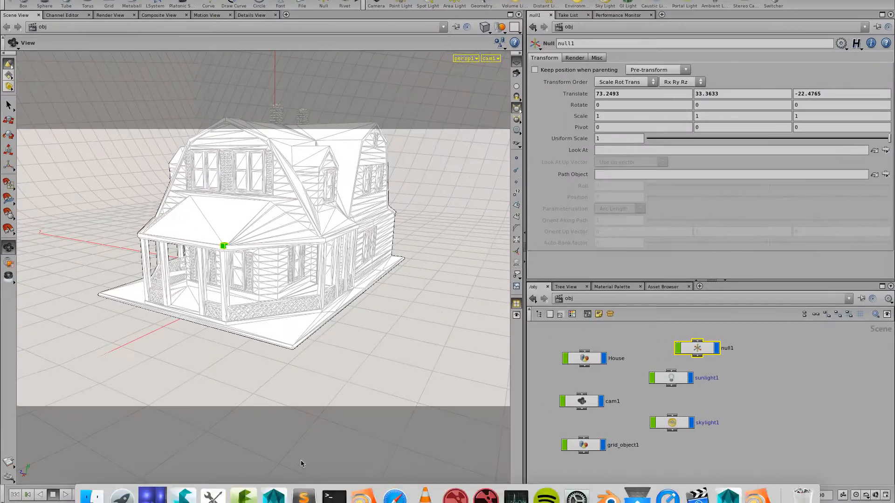
# Step: Display the P position plane of the mantra1 house render in Render View
pyautogui.click(555, 345)
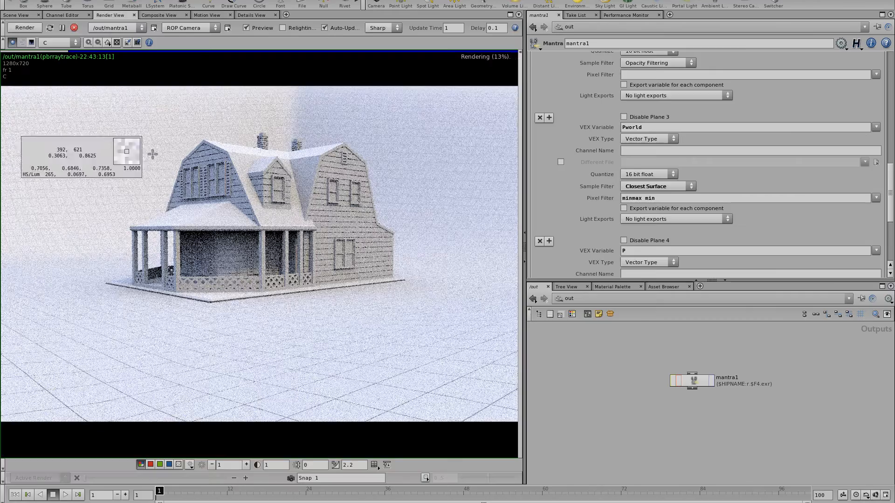
pyautogui.click(110, 15)
pyautogui.click(67, 43)
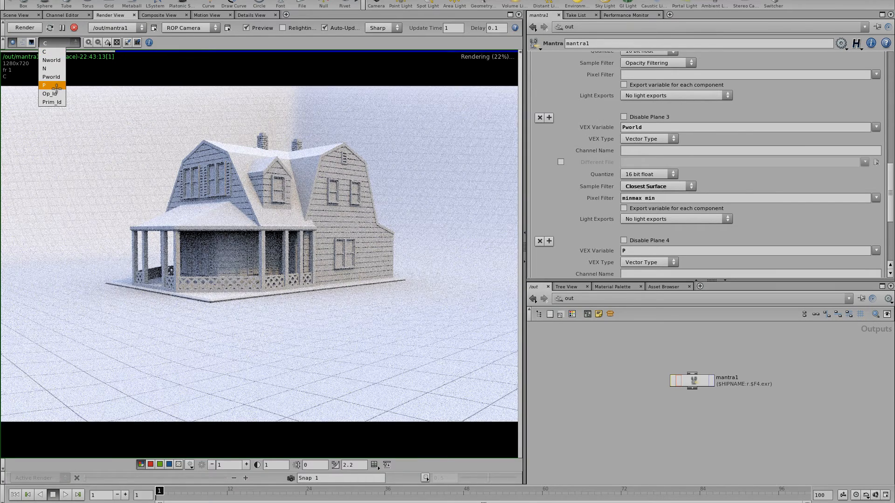
pyautogui.click(56, 87)
# Step: Probe P plane position values while adjusting exposure and scrubbing from frame 10 to about 80
pyautogui.moveTo(291, 286); pyautogui.dragTo(312, 294)
pyautogui.moveTo(297, 464)
pyautogui.mouseDown()
pyautogui.moveTo(308, 459)
pyautogui.moveTo(296, 464)
pyautogui.mouseUp()
pyautogui.moveTo(298, 321); pyautogui.dragTo(228, 372)
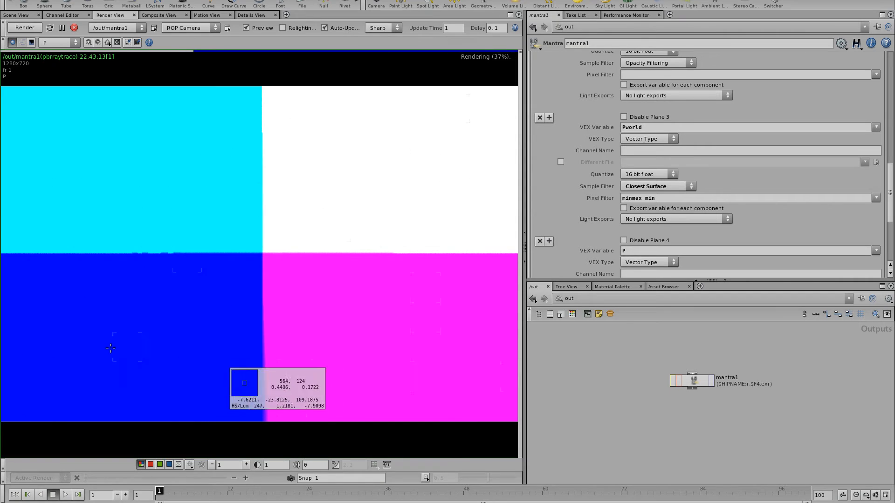
pyautogui.moveTo(110, 348); pyautogui.dragTo(294, 373)
pyautogui.click(217, 491)
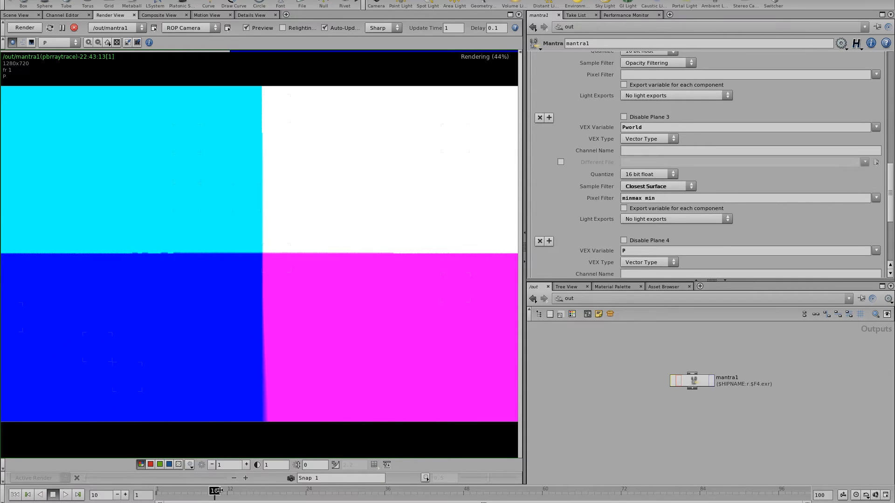
pyautogui.moveTo(217, 490); pyautogui.dragTo(710, 481)
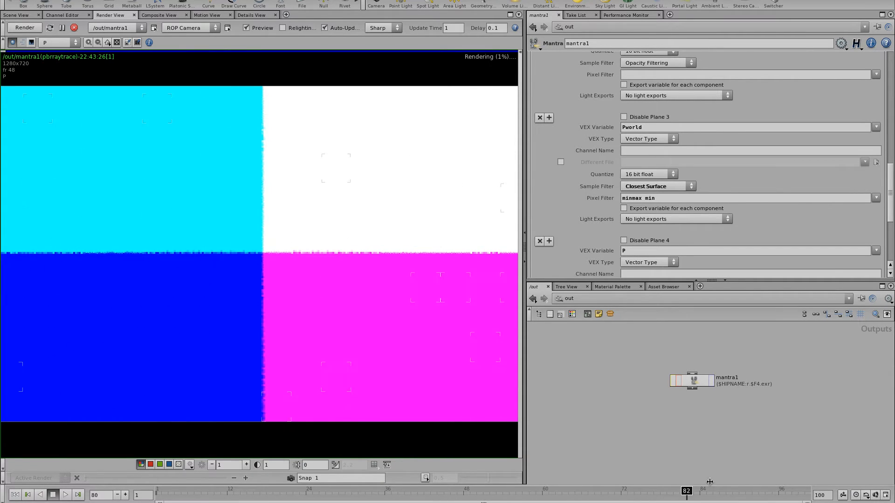
pyautogui.hotkey('ctrl', 'Up')
pyautogui.moveTo(346, 288); pyautogui.dragTo(447, 439)
pyautogui.click(572, 299)
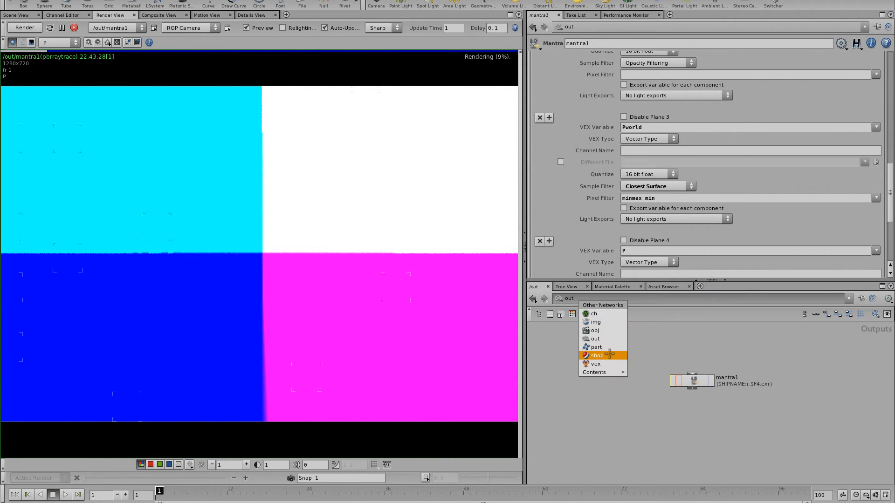
# Step: Inside the mantrasurface shader, inspect the global1, transform1 and parm1 nodes that export Pworld
pyautogui.click(610, 355)
pyautogui.click(739, 366)
pyautogui.press('h')
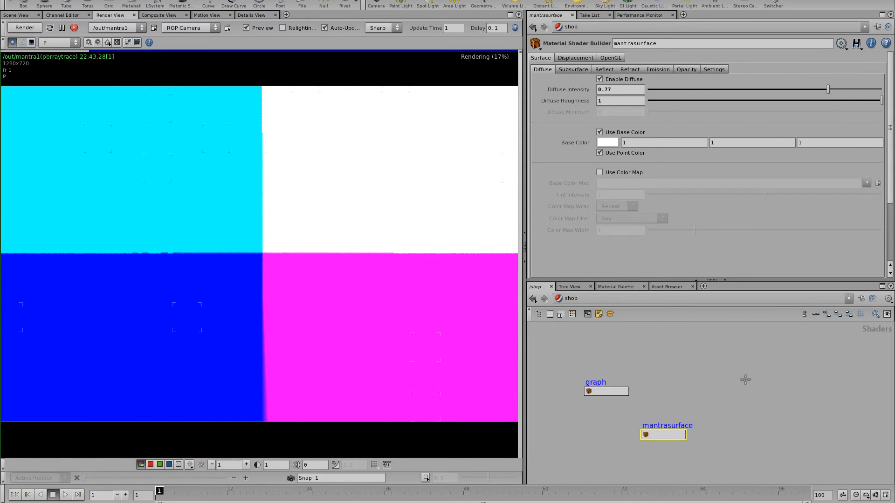
pyautogui.click(684, 438)
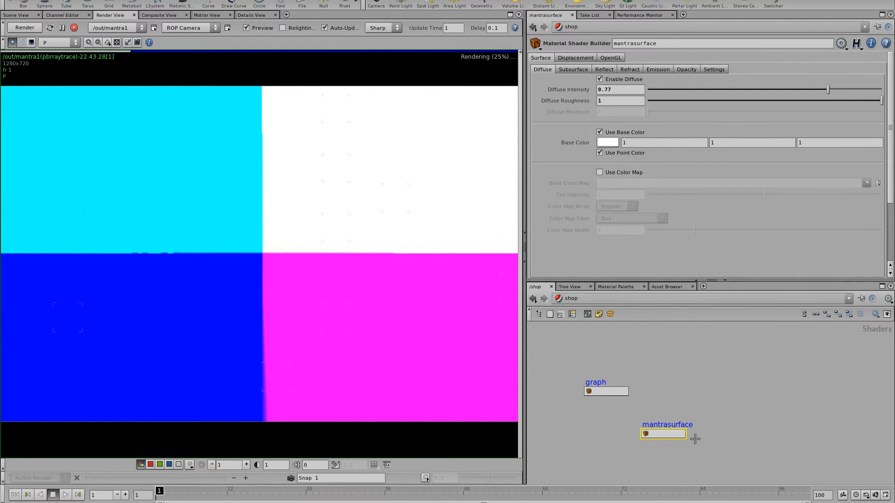
pyautogui.press('Return')
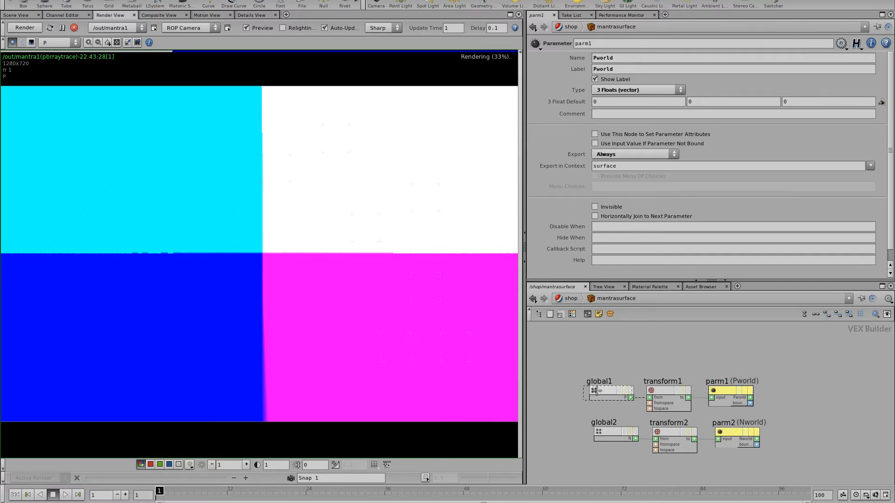
pyautogui.moveTo(597, 391); pyautogui.dragTo(578, 402)
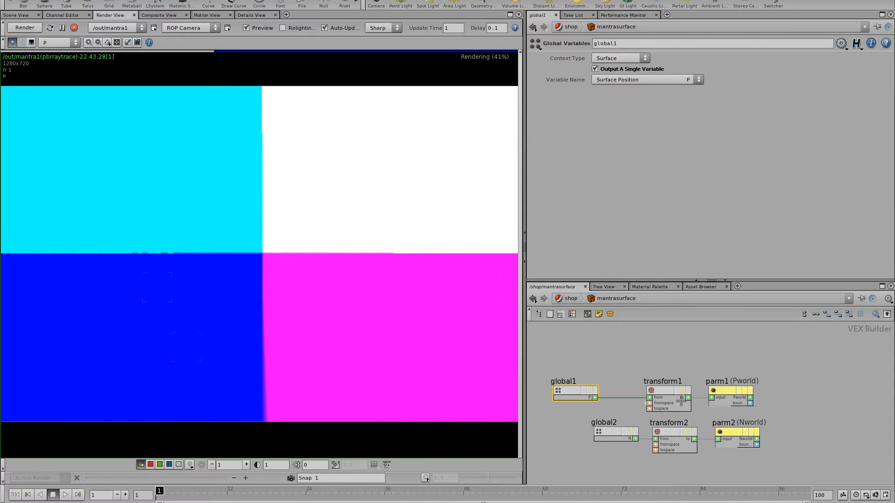
pyautogui.click(669, 396)
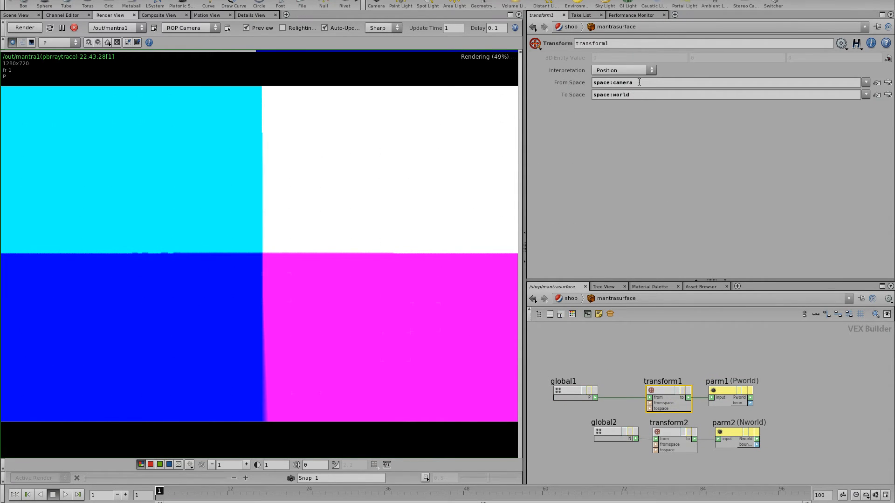
pyautogui.click(727, 396)
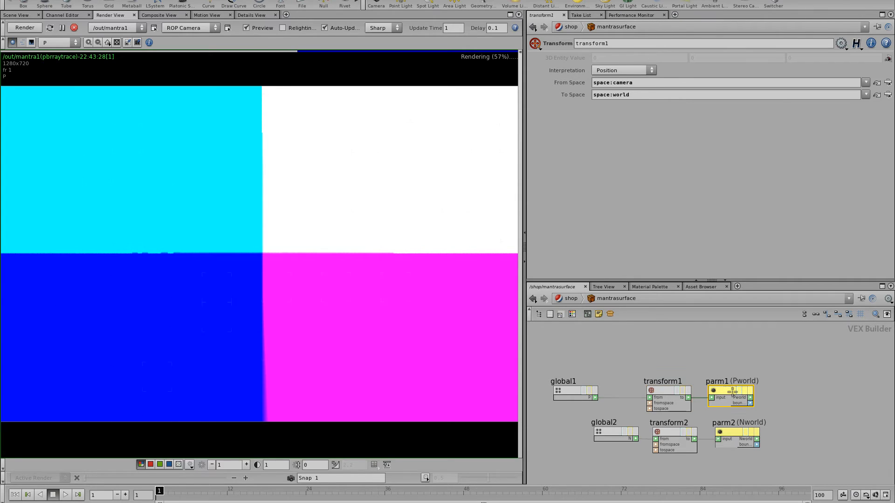
pyautogui.moveTo(728, 395); pyautogui.dragTo(741, 391)
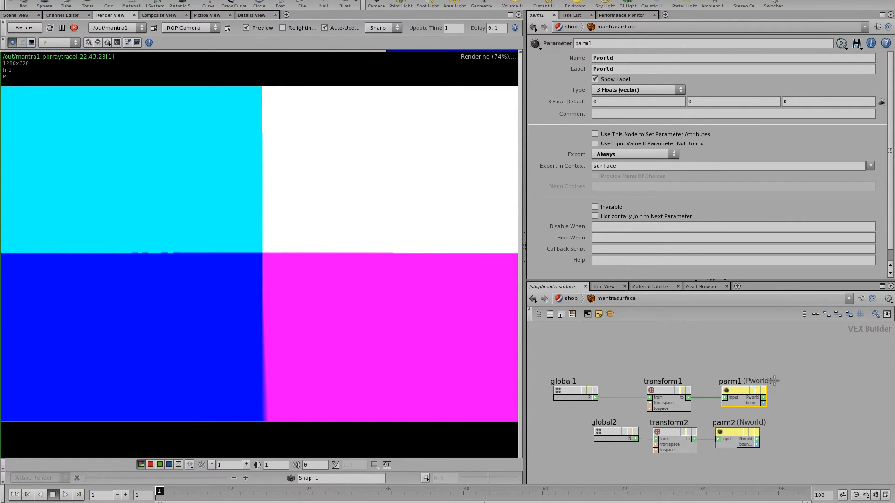
# Step: Show the Pworld plane and read its pixel values from frame 1 through frame 100
pyautogui.click(58, 42)
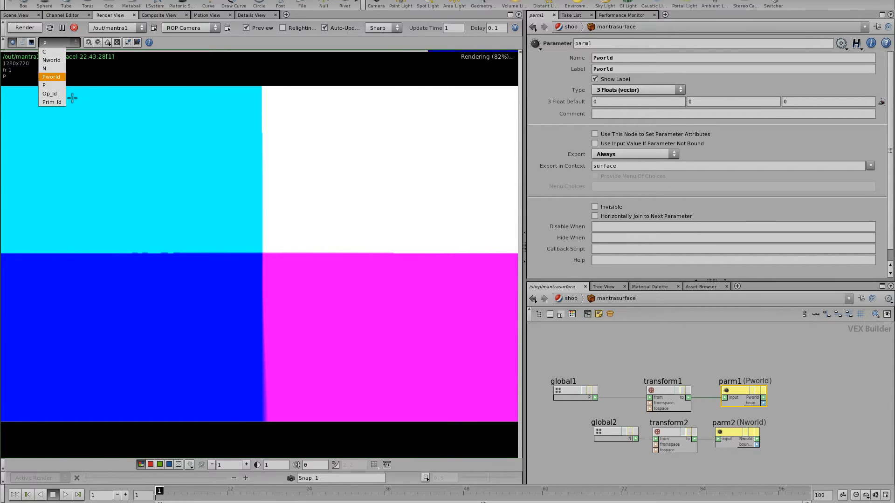
pyautogui.click(65, 78)
pyautogui.moveTo(148, 267); pyautogui.dragTo(266, 275)
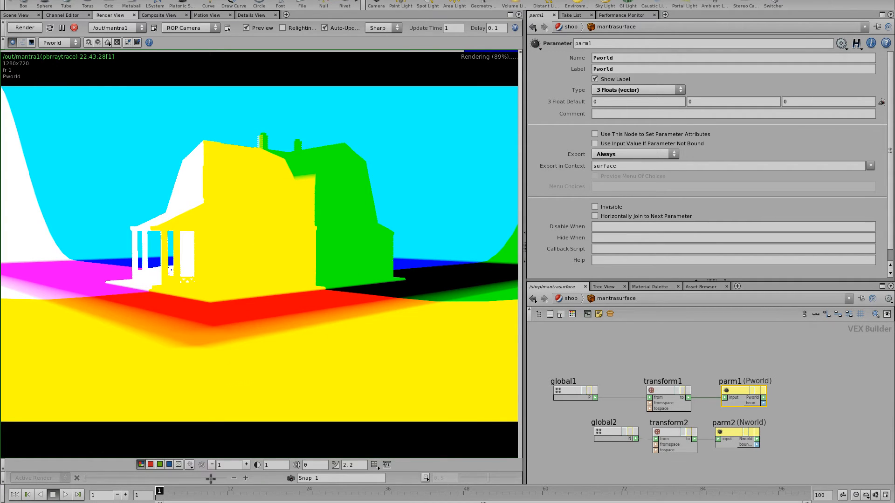
pyautogui.moveTo(196, 491); pyautogui.dragTo(523, 493)
pyautogui.moveTo(233, 203); pyautogui.dragTo(262, 291)
pyautogui.click(803, 491)
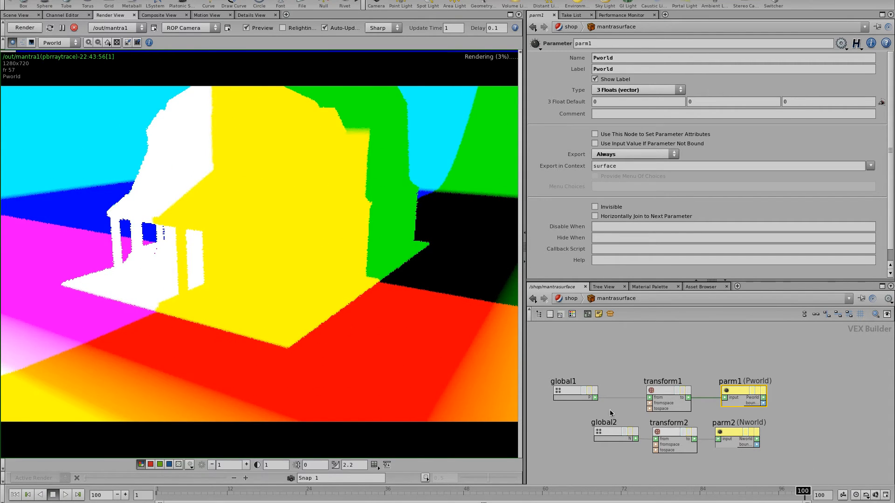
pyautogui.moveTo(358, 247); pyautogui.dragTo(348, 277)
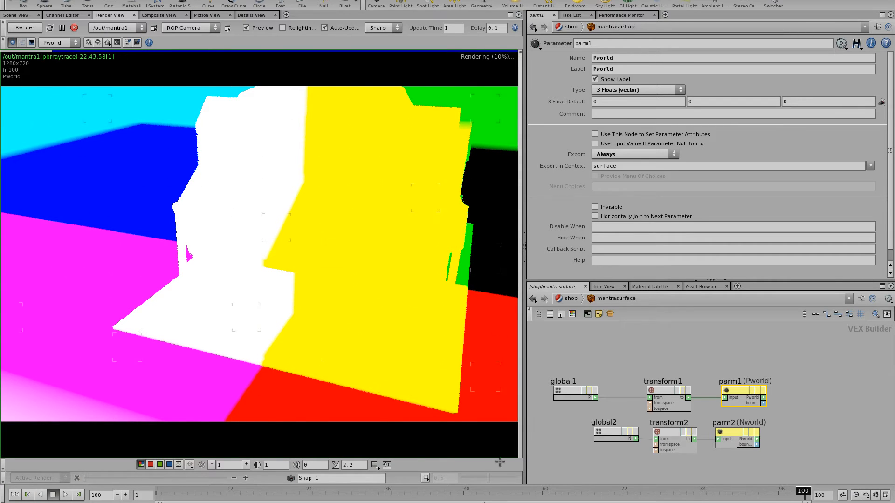
# Step: Align and inspect the global2, transform2 and parm2 Nworld nodes, then bring up mantra1's Extra Image Planes
pyautogui.moveTo(575, 430); pyautogui.dragTo(577, 430)
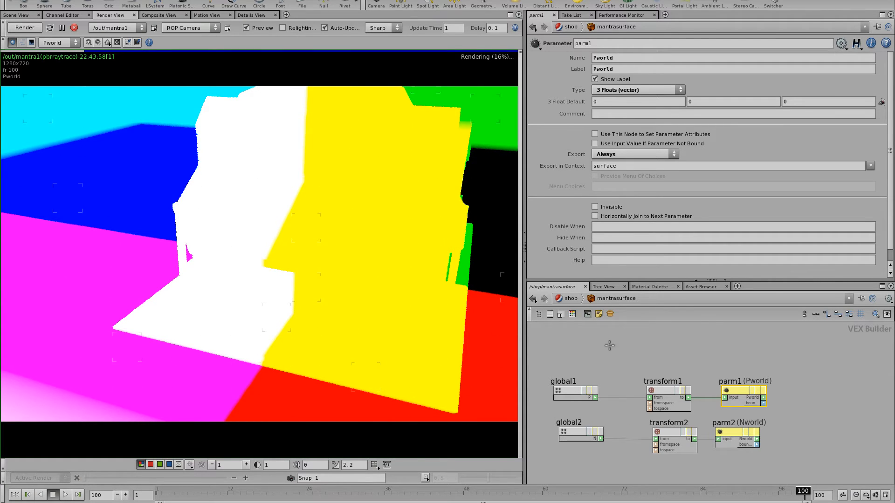
pyautogui.moveTo(668, 432); pyautogui.dragTo(663, 433)
pyautogui.moveTo(734, 433); pyautogui.dragTo(745, 433)
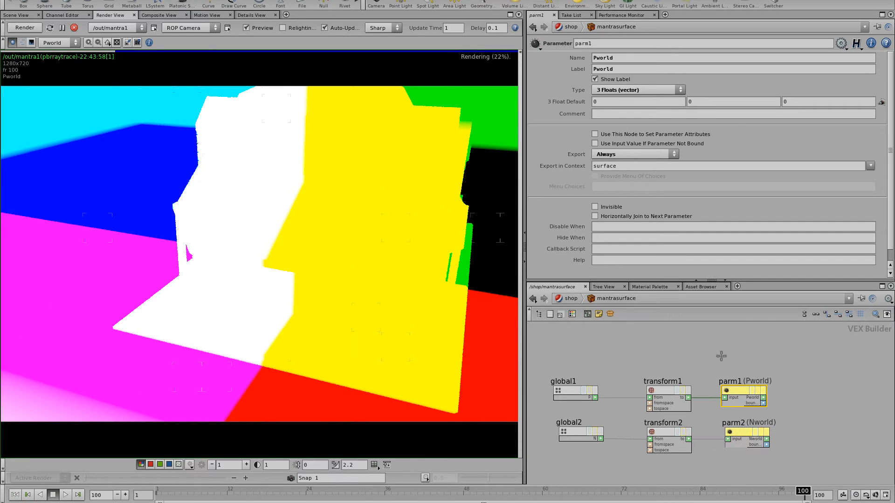
pyautogui.click(578, 431)
pyautogui.click(682, 439)
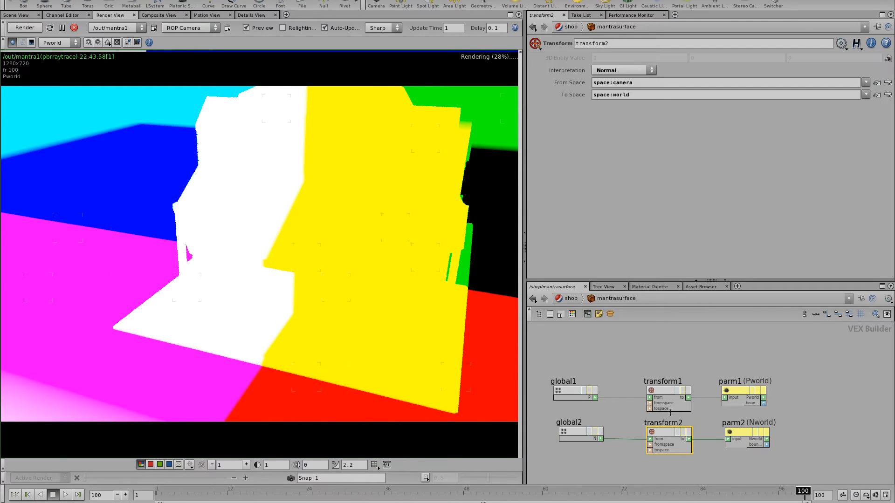
pyautogui.click(745, 432)
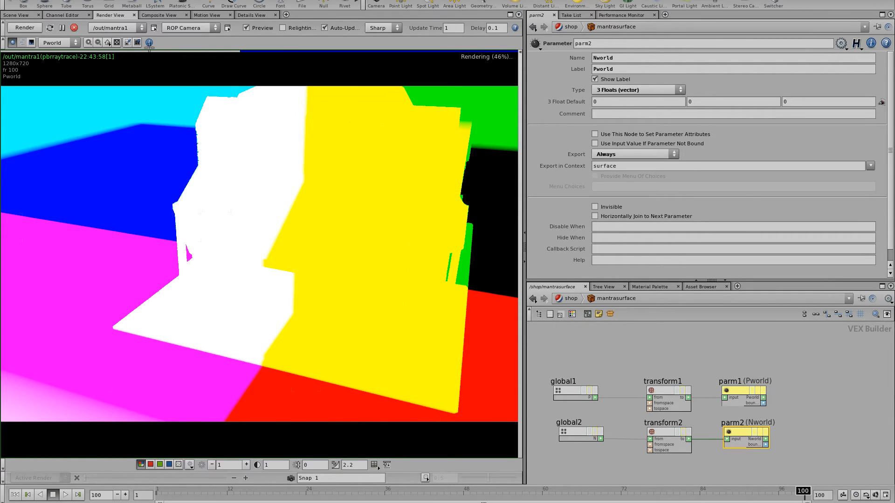
pyautogui.click(150, 43)
pyautogui.moveTo(573, 236); pyautogui.dragTo(578, 149)
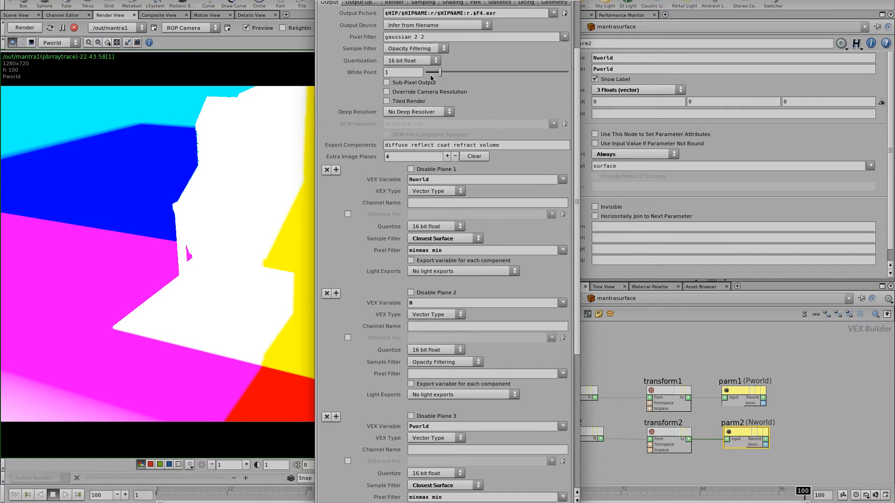
# Step: Set plane 1 to Closest Surface sample filter and Closest Sample Filtering pixel filter
pyautogui.click(463, 236)
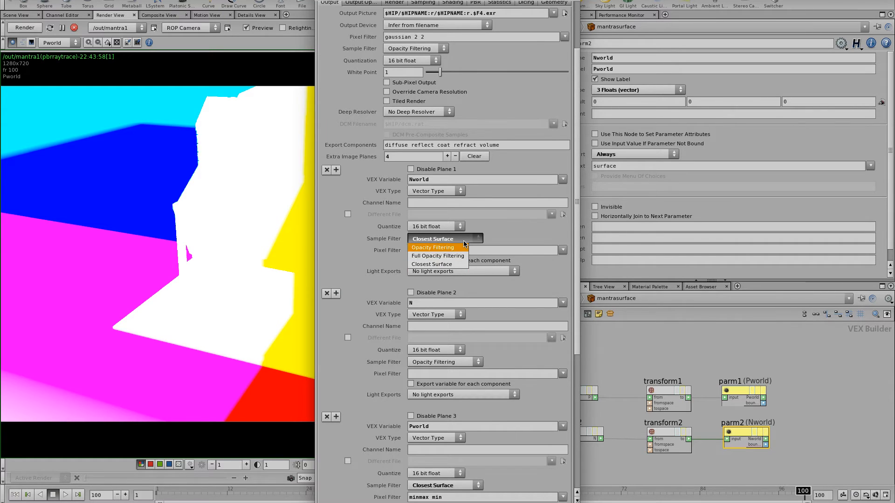
pyautogui.click(460, 265)
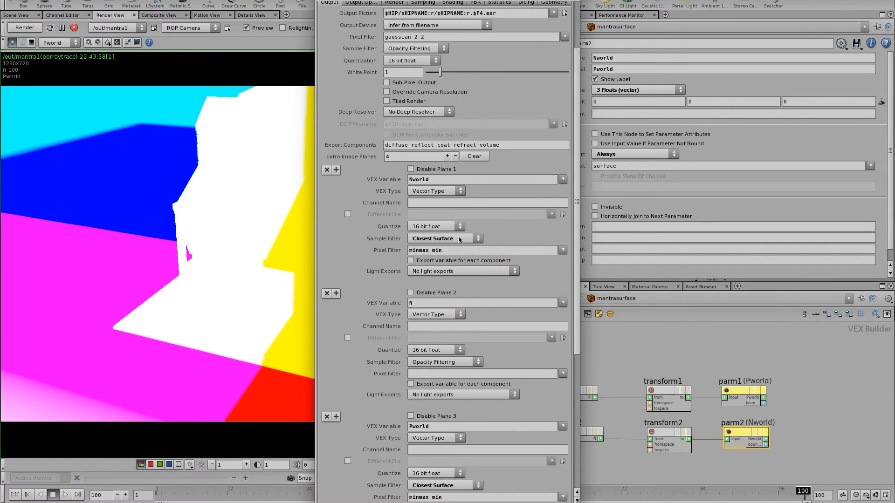
pyautogui.click(563, 250)
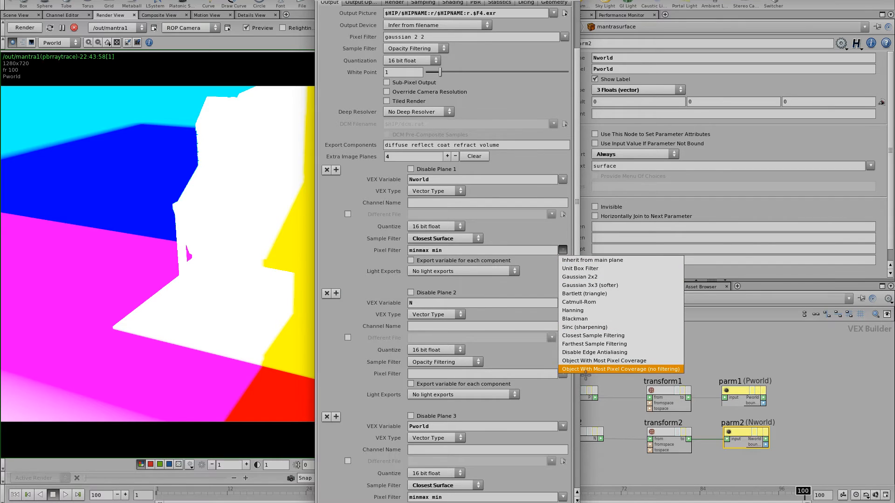
pyautogui.click(600, 336)
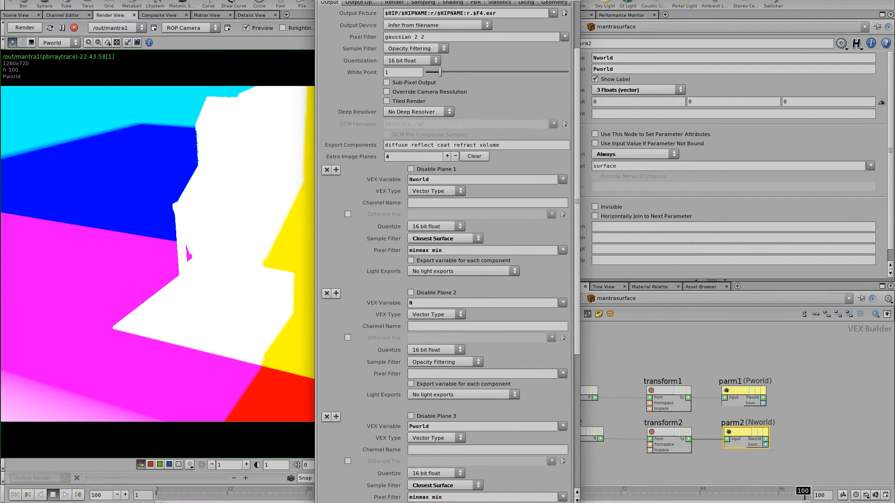
# Step: Read Pworld values on the house (about 73.1, 30.7, −20.7), then display and probe the P plane
pyautogui.moveTo(334, 219); pyautogui.dragTo(463, 238)
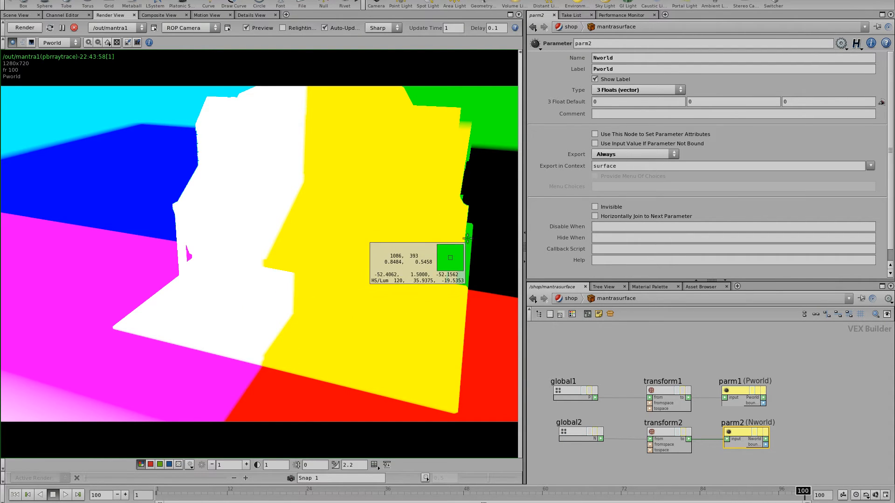
pyautogui.scroll(1, 481, 206)
pyautogui.scroll(3, 480, 206)
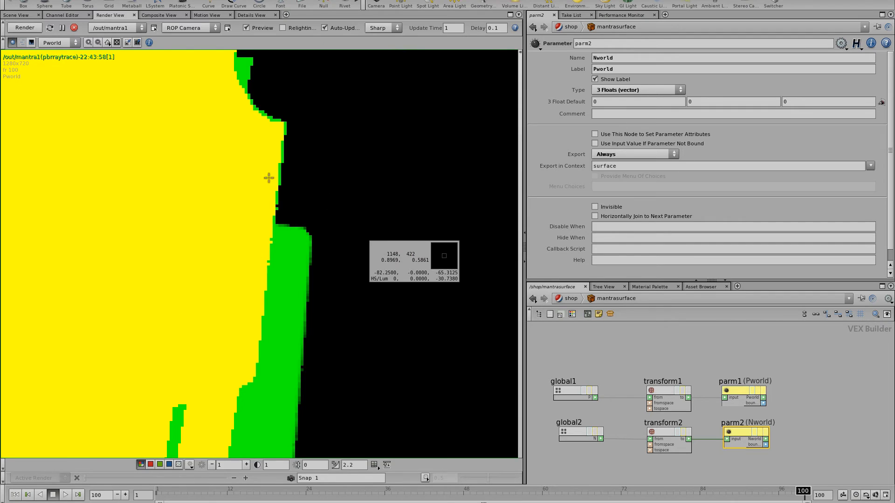
pyautogui.click(57, 43)
pyautogui.click(52, 82)
pyautogui.click(144, 191)
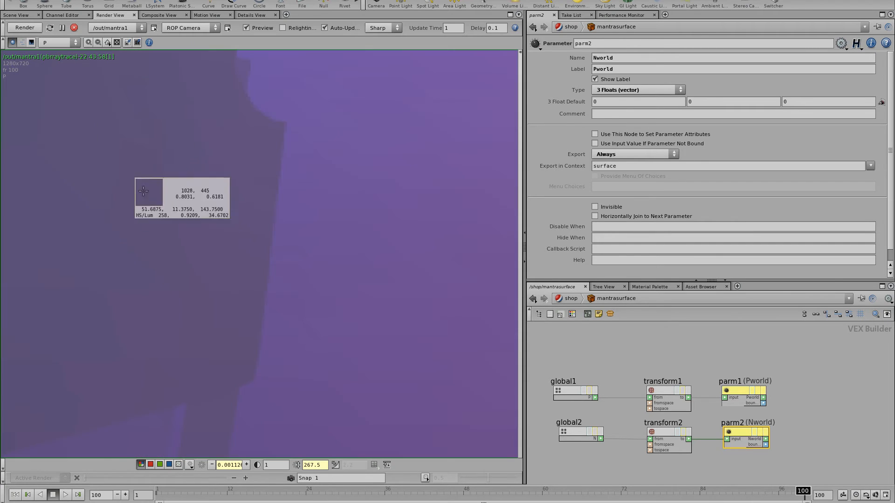
pyautogui.moveTo(144, 191); pyautogui.dragTo(363, 232)
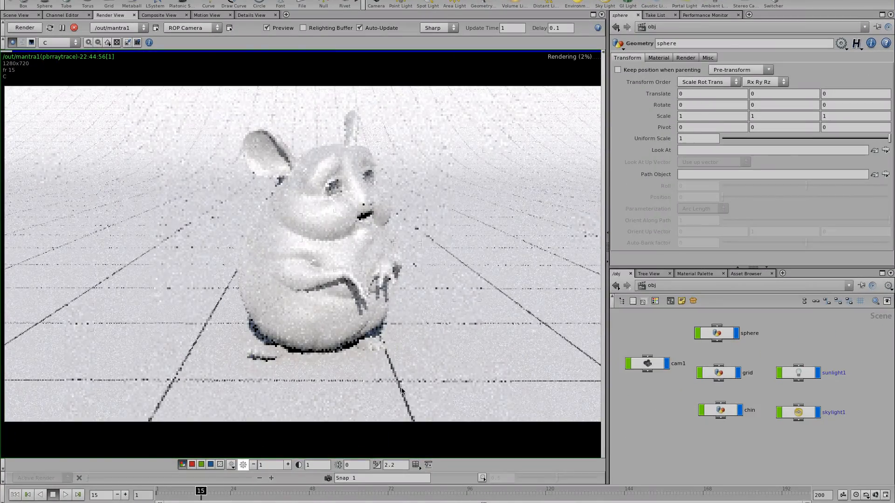
# Step: Show the chinchilla's P pass at frame 1 with exposure and gamma reset, then select the sphere
pyautogui.click(27, 495)
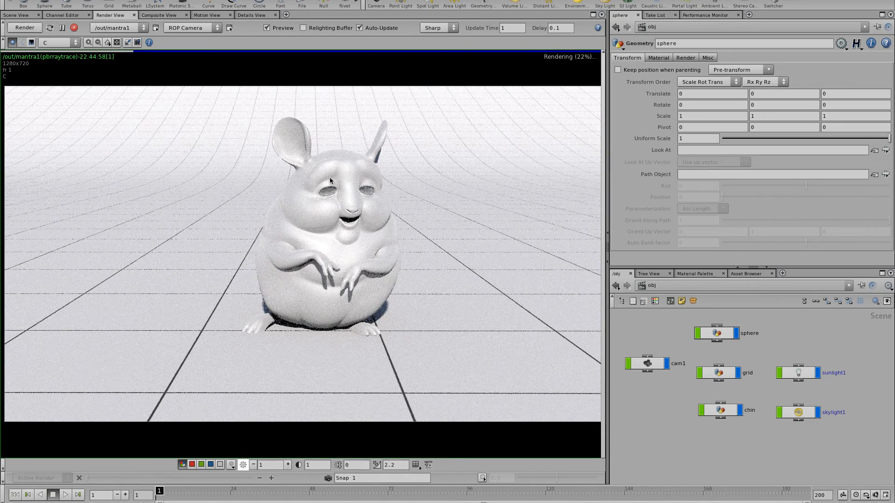
pyautogui.click(56, 42)
pyautogui.click(61, 77)
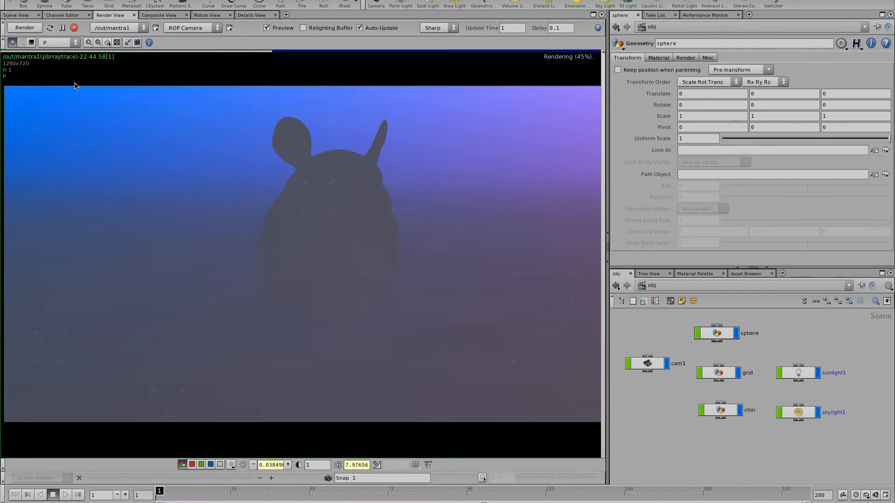
pyautogui.click(59, 43)
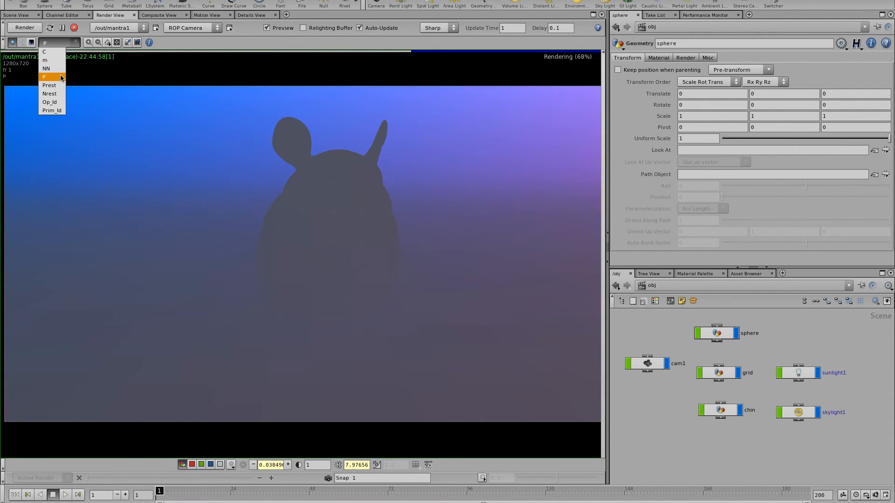
pyautogui.click(62, 77)
pyautogui.click(251, 465)
pyautogui.click(338, 465)
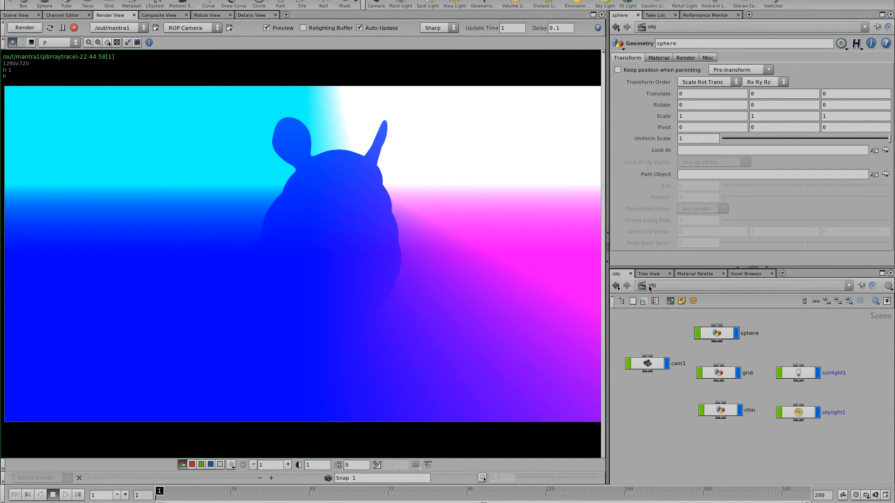
pyautogui.moveTo(732, 342); pyautogui.dragTo(732, 342)
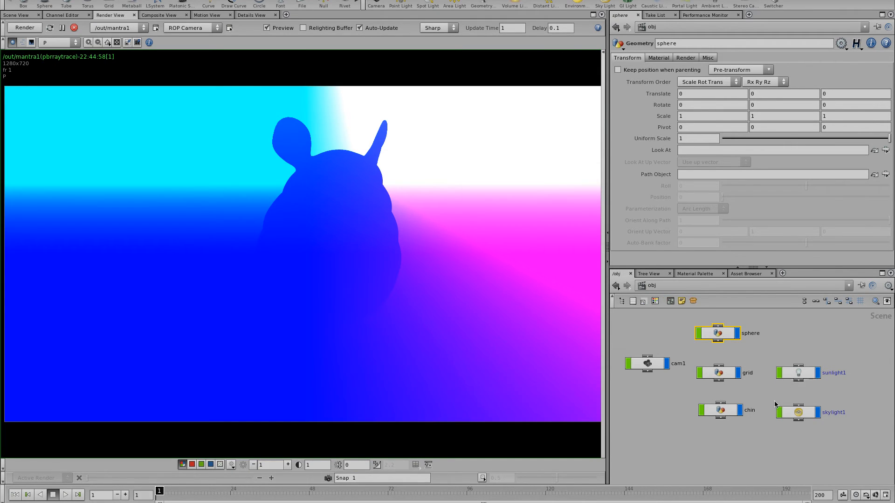
# Step: Inside the chin network, inspect material1 and rest1, listing rest1's P, rest and rnml point values
pyautogui.doubleClick(730, 411)
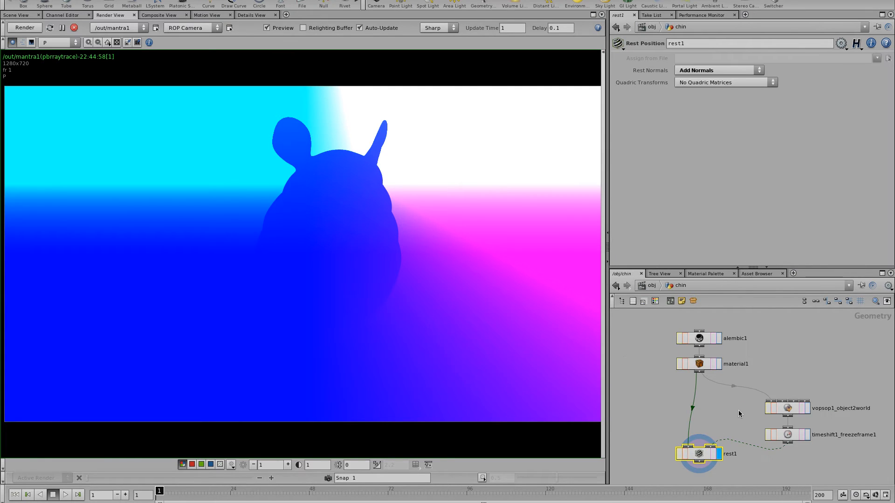
pyautogui.moveTo(669, 358); pyautogui.dragTo(670, 356)
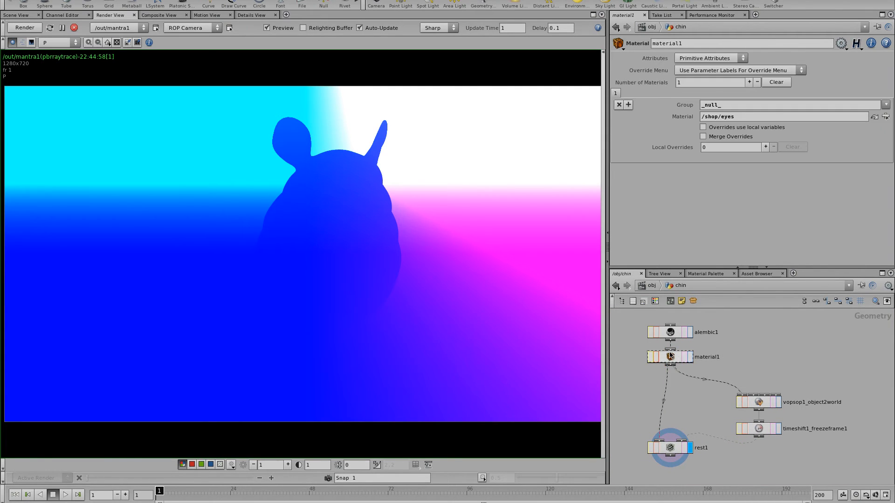
pyautogui.moveTo(673, 449); pyautogui.dragTo(674, 456)
pyautogui.middleClick(672, 451)
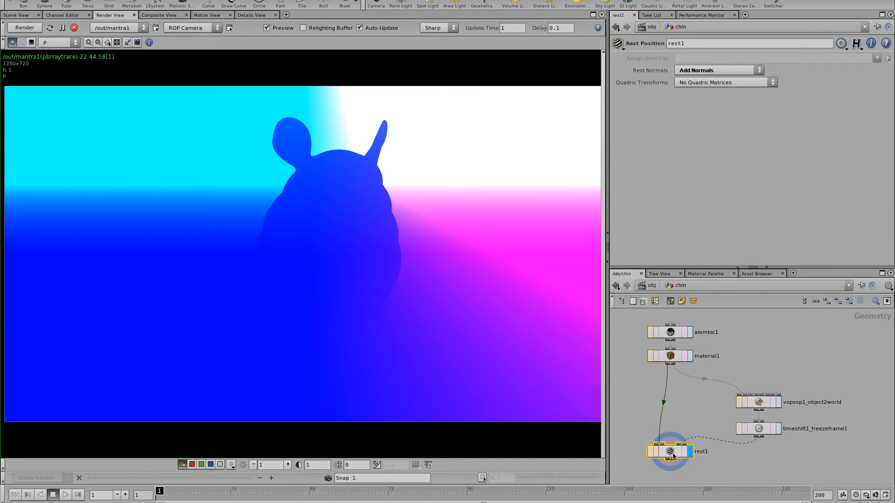
pyautogui.click(262, 15)
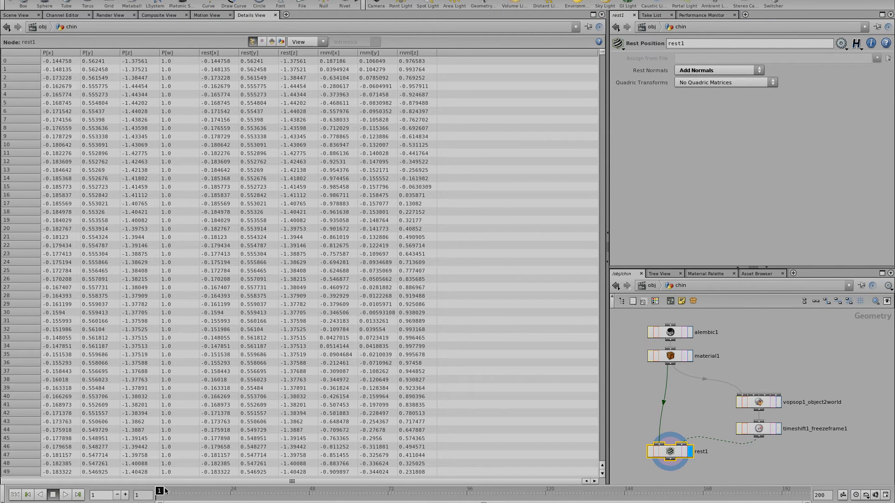
# Step: Inspect vopsop1_object2world and its transform1 object-to-world space settings
pyautogui.click(760, 402)
pyautogui.doubleClick(758, 402)
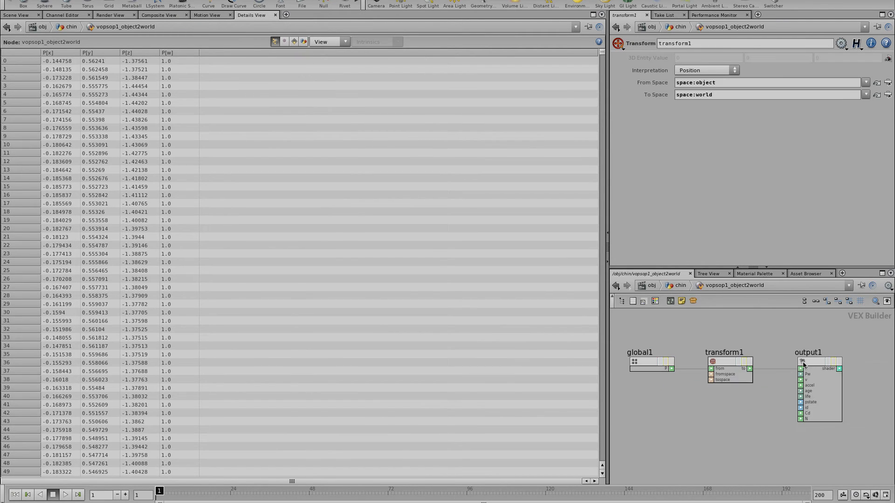
pyautogui.click(745, 434)
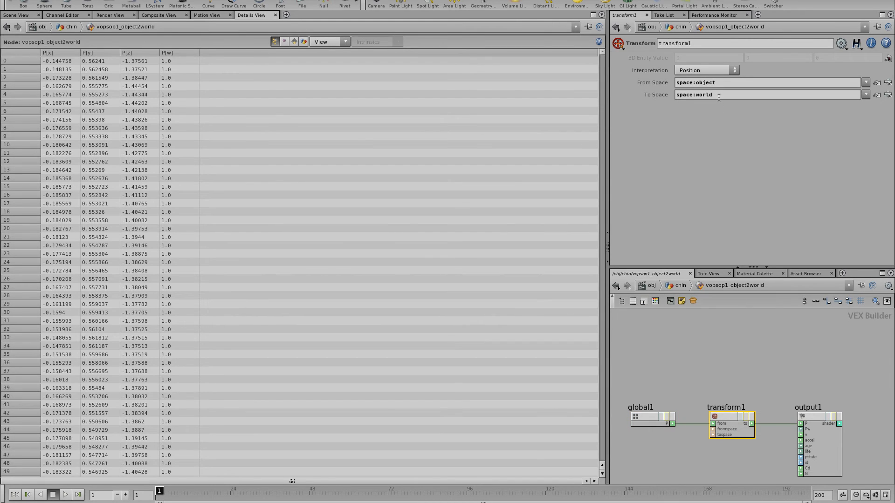
pyautogui.click(675, 288)
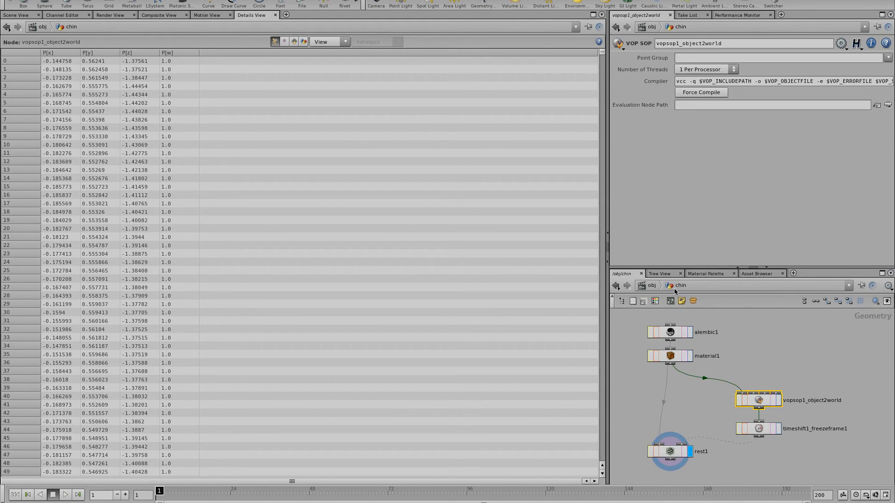
# Step: Check timeshift1_freezeframe1 and rest1, scrubbing to frame 61 where P departs from rest
pyautogui.click(765, 432)
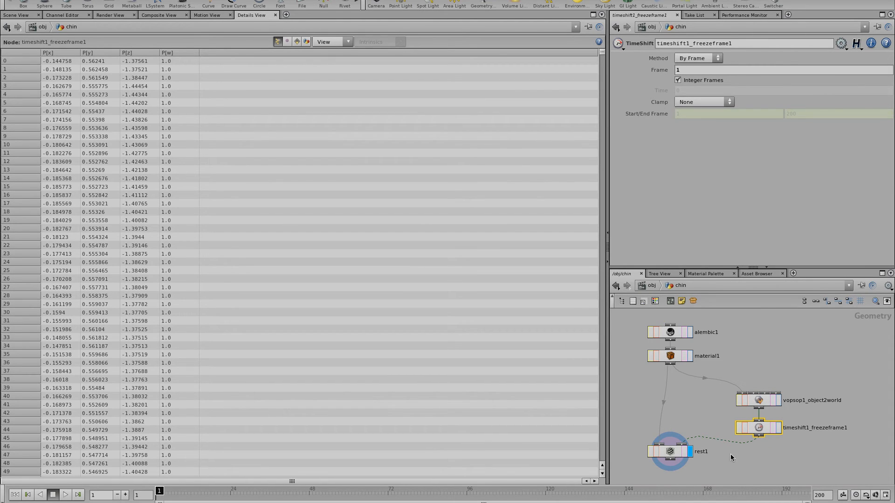
pyautogui.click(681, 431)
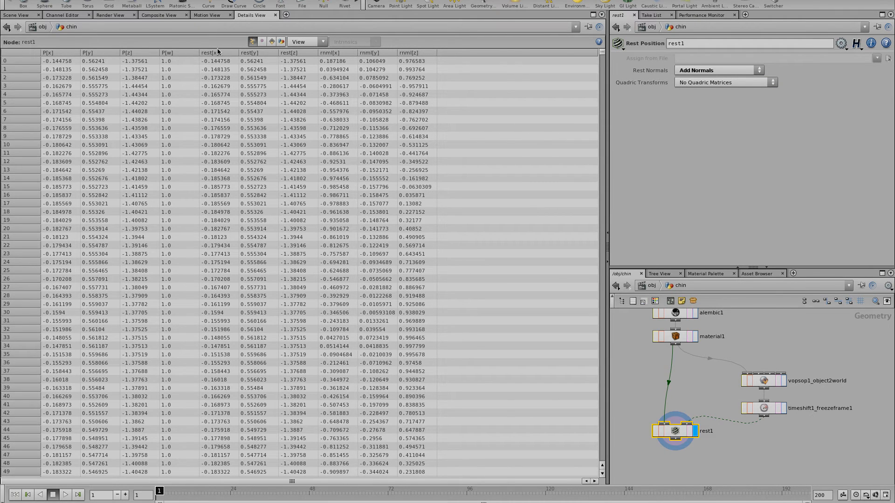
pyautogui.moveTo(190, 498); pyautogui.dragTo(446, 491)
pyautogui.moveTo(280, 498); pyautogui.dragTo(351, 492)
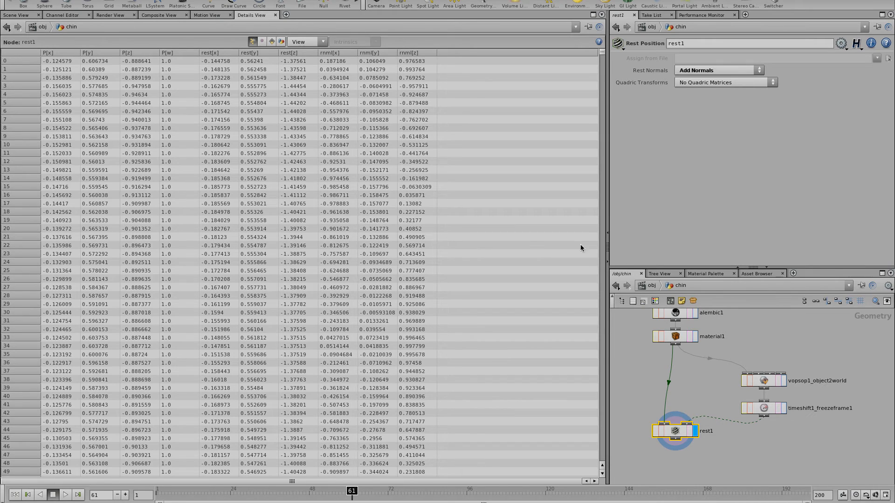
pyautogui.click(650, 285)
# Step: In the chin shader's VEX network, inspect the parm3 rest export and nudge parm5 Prest
pyautogui.click(666, 366)
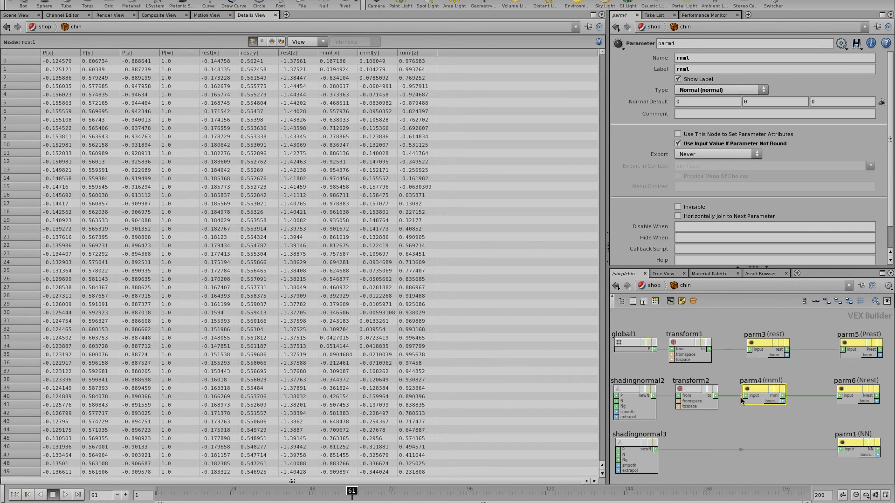
pyautogui.click(814, 324)
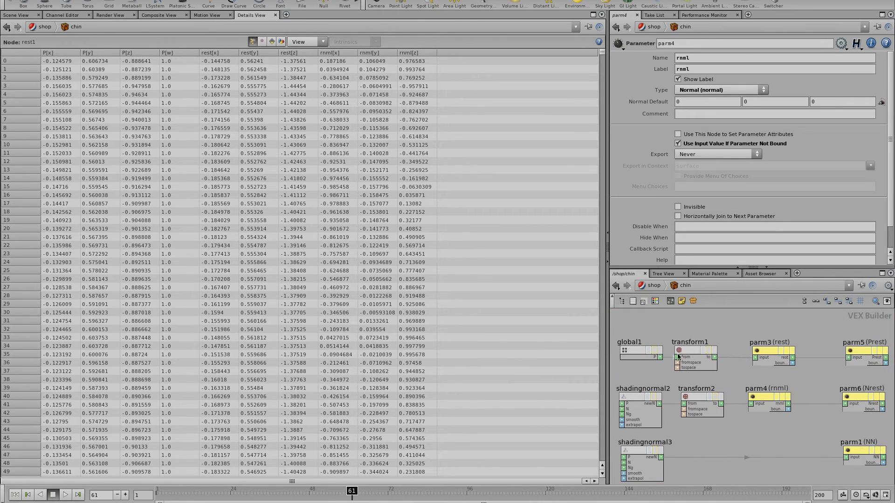
pyautogui.click(699, 354)
pyautogui.click(776, 357)
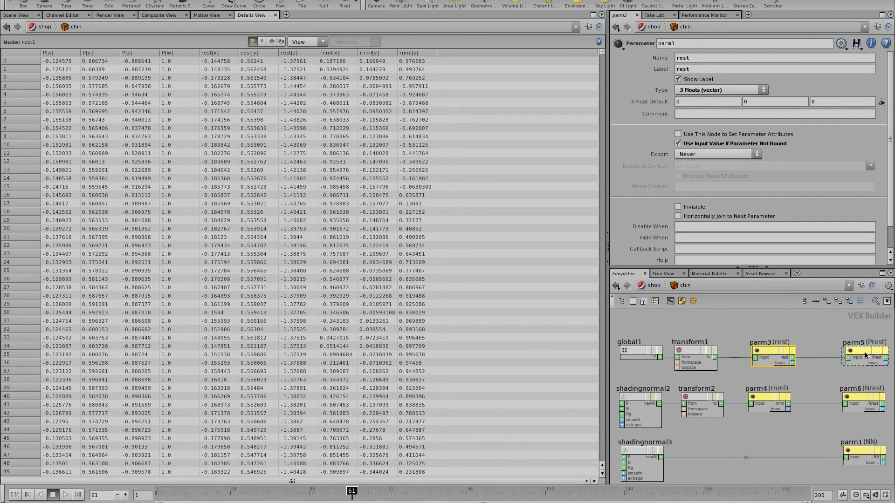
pyautogui.moveTo(865, 355); pyautogui.dragTo(869, 356)
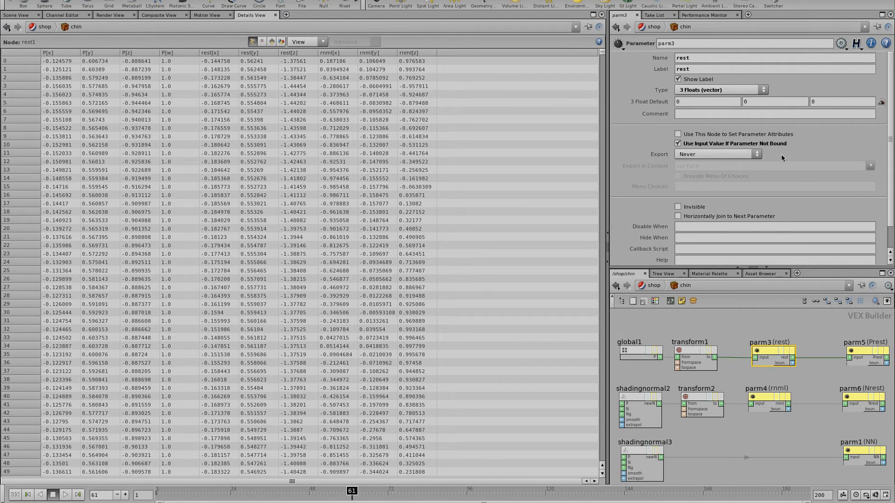
# Step: Confirm transform1 converts camera space to world, then show the chin's P-pass render
pyautogui.click(633, 352)
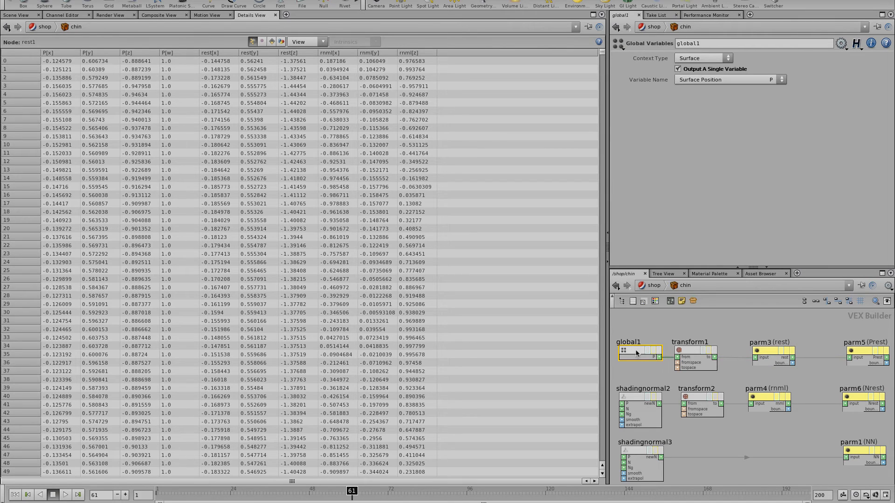
pyautogui.click(695, 363)
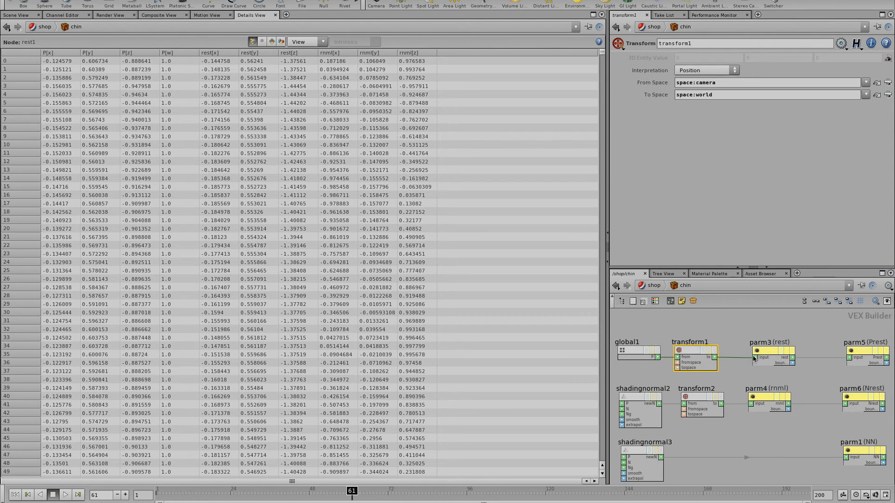
pyautogui.click(772, 352)
pyautogui.click(686, 355)
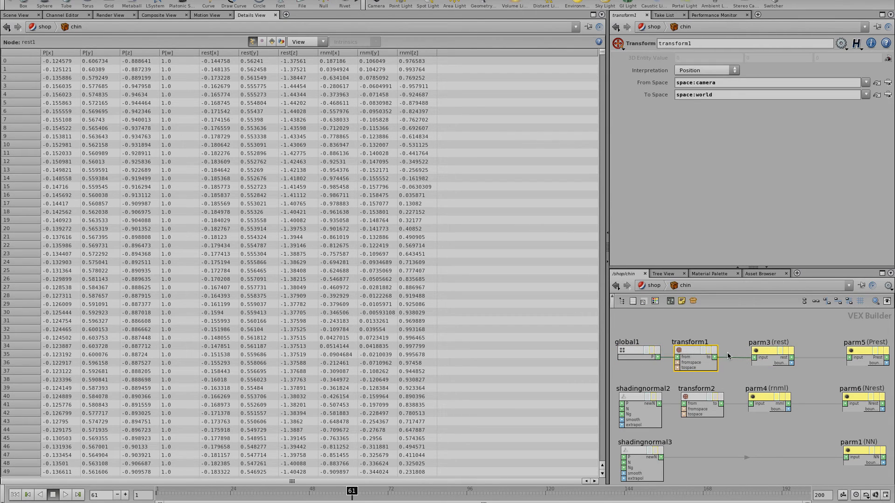
pyautogui.click(769, 354)
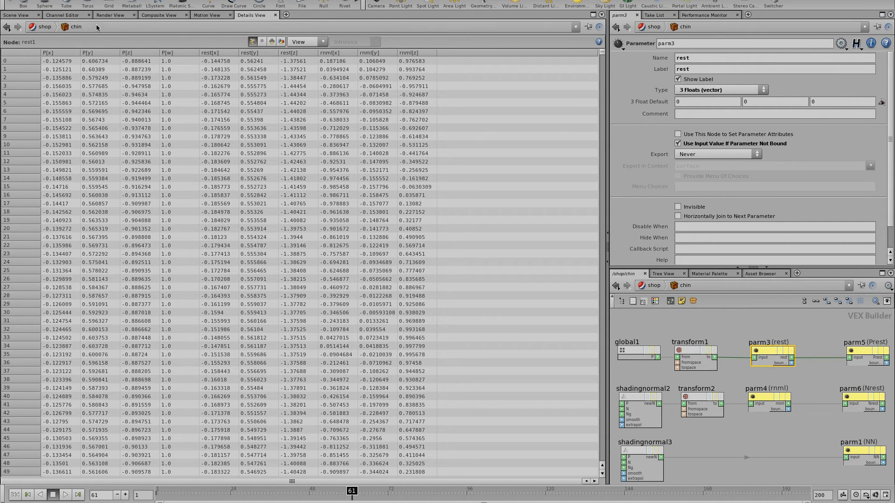
pyautogui.click(111, 15)
pyautogui.click(58, 42)
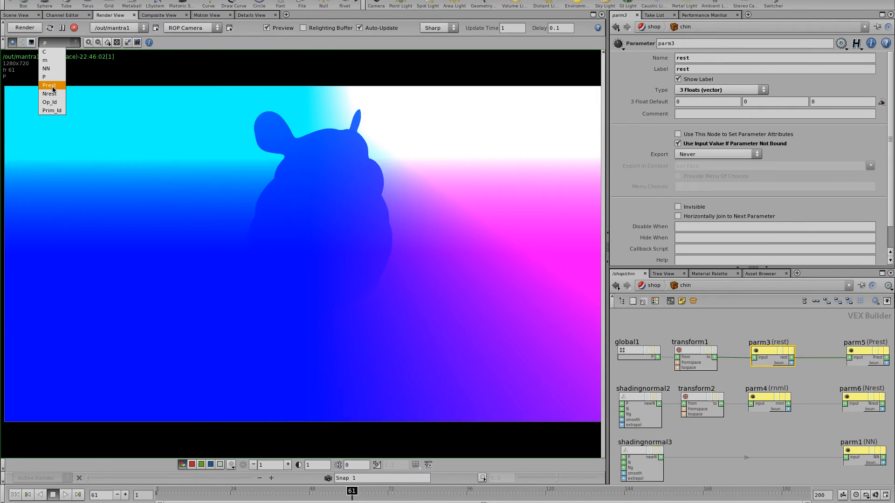
# Step: Display the chinchilla's Prest pass and render it at frame 200
pyautogui.click(49, 85)
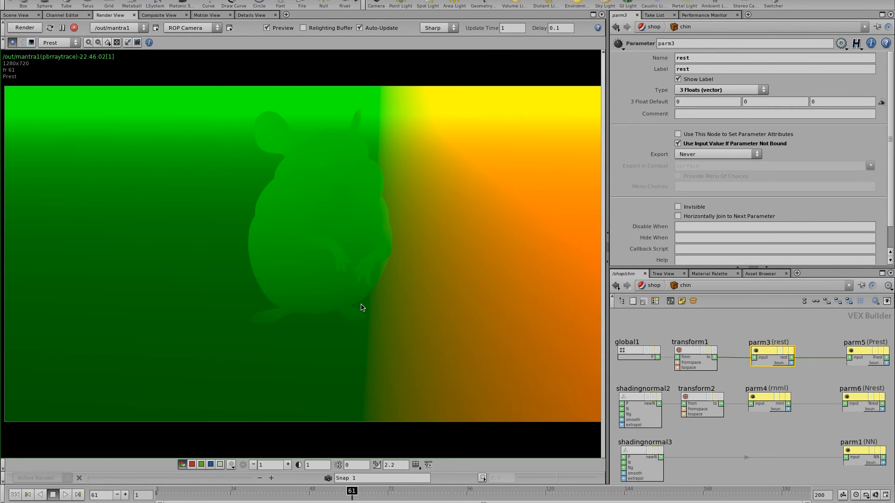
pyautogui.click(160, 491)
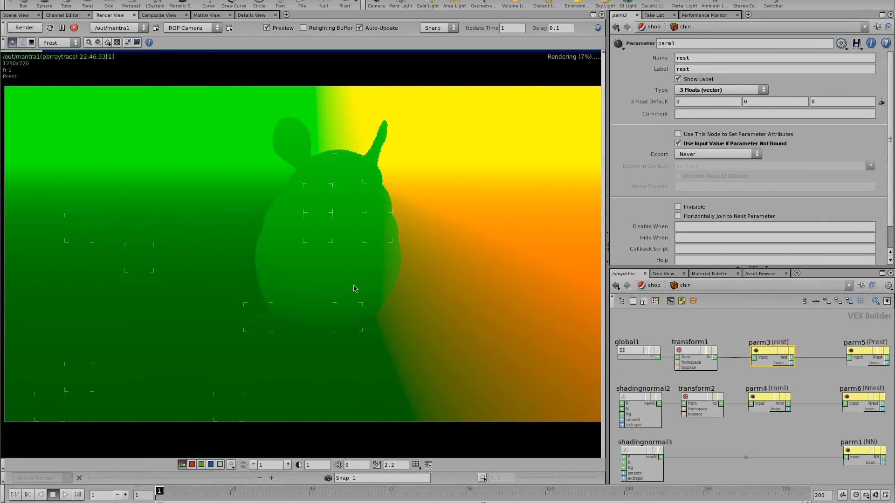
pyautogui.moveTo(185, 497); pyautogui.dragTo(802, 497)
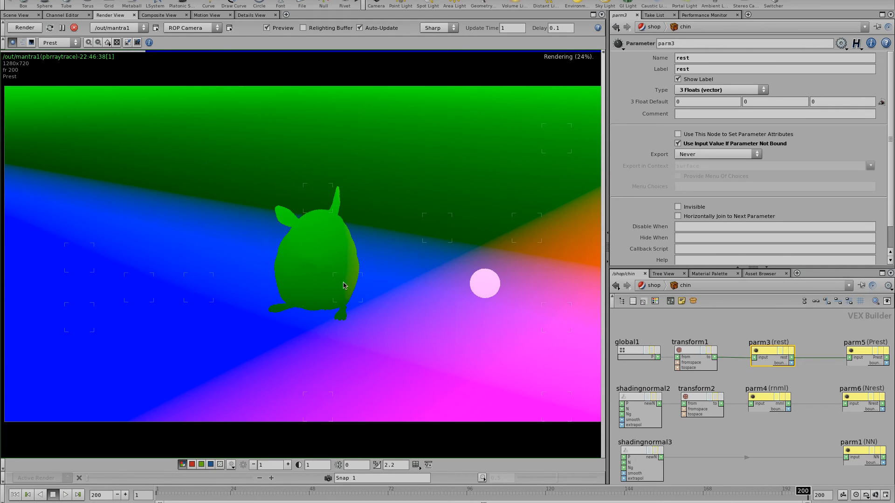
# Step: Inspect transform2's normal space conversion and the parm4 rnml export
pyautogui.scroll(-1, 745, 410)
pyautogui.click(743, 421)
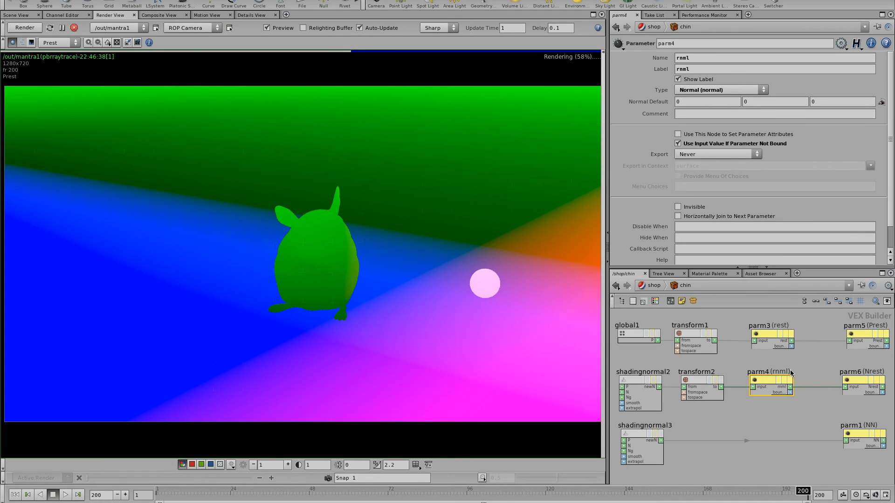
pyautogui.click(704, 382)
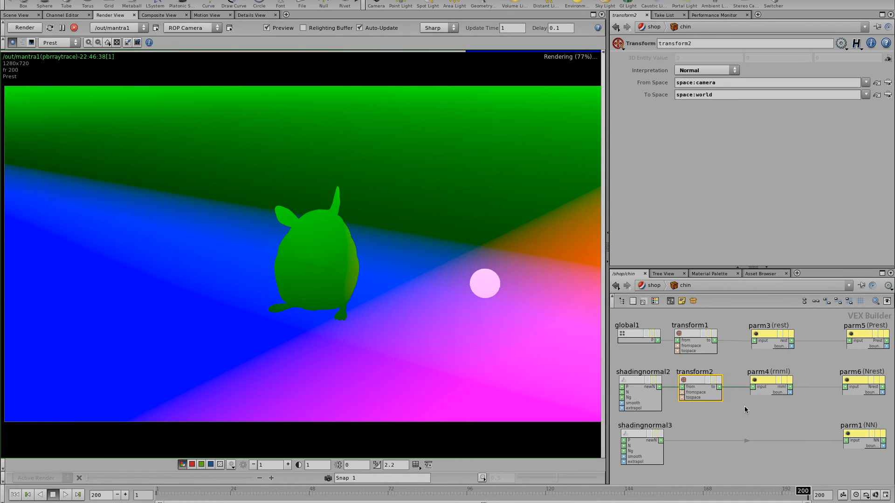
pyautogui.click(775, 387)
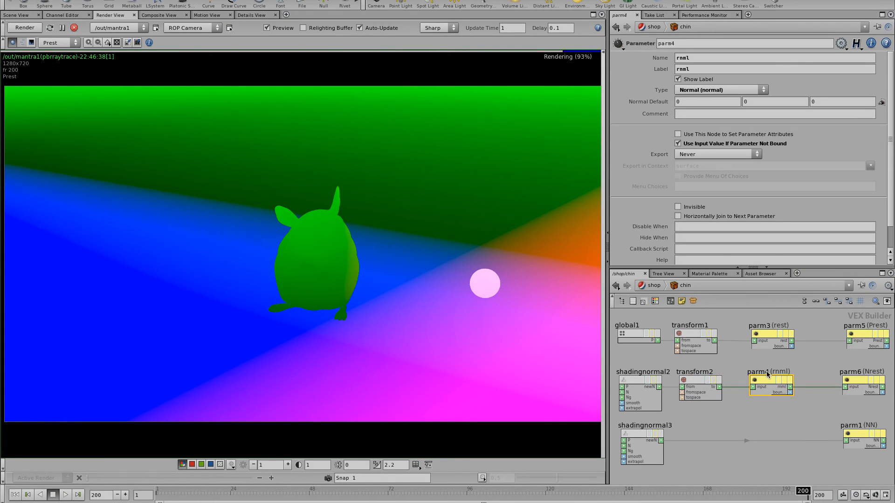
# Step: Show rest1's geometry attributes in /obj/chin, then bring up the window overview
pyautogui.click(651, 285)
pyautogui.click(675, 320)
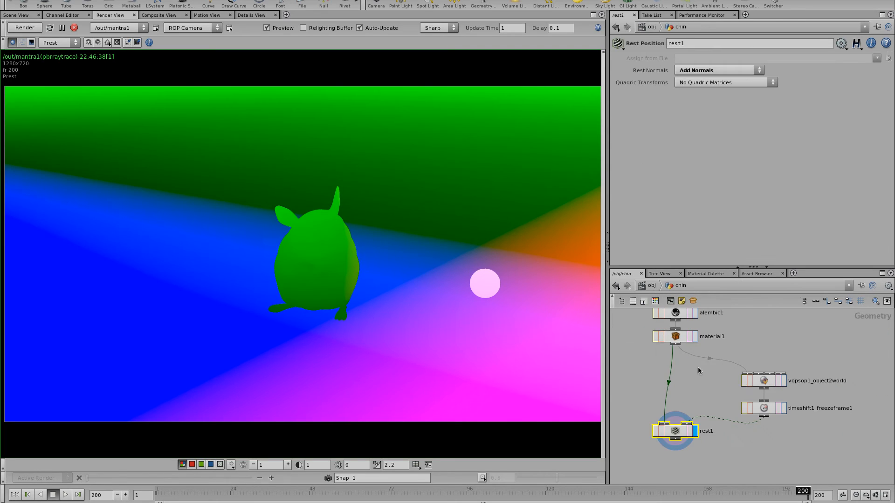
pyautogui.middleClick(679, 433)
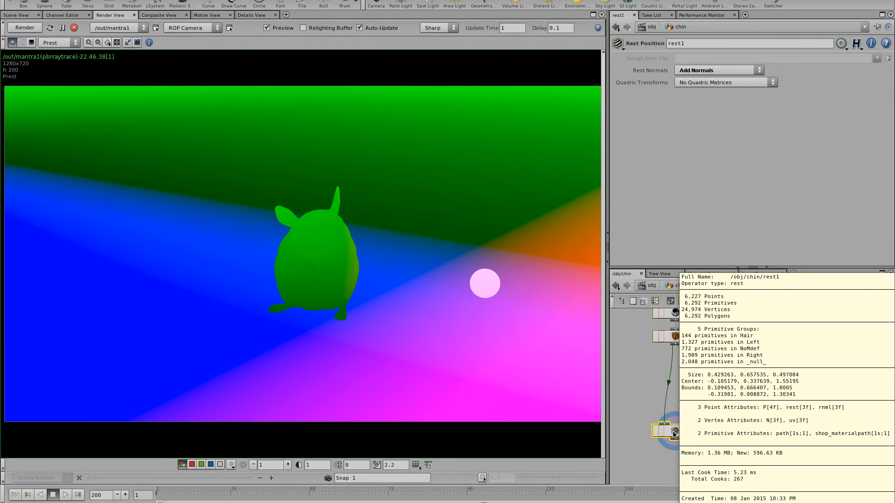
pyautogui.click(651, 286)
pyautogui.hotkey('ctrl', 'Up')
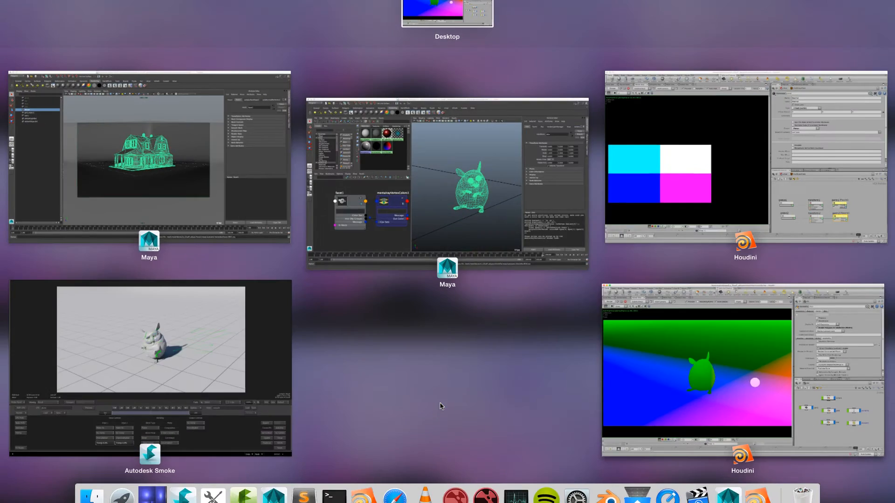
# Step: Switch to the Maya house scene, play its animation and show its channels
pyautogui.click(273, 495)
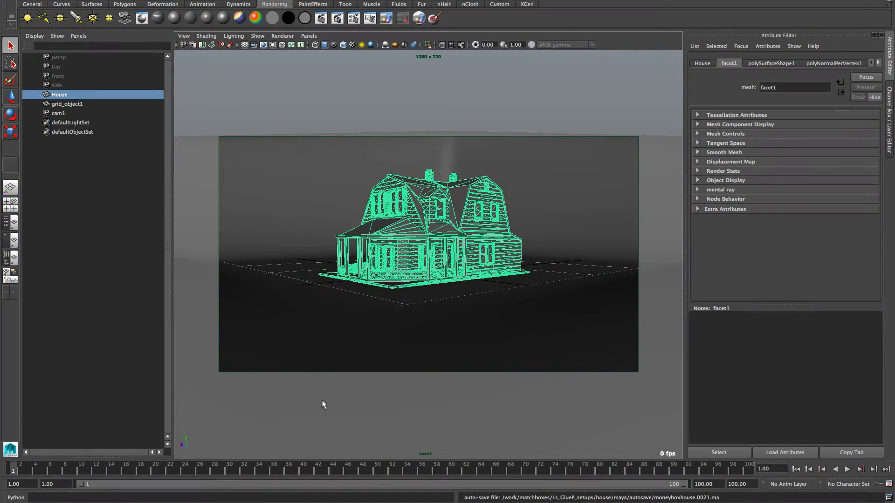
pyautogui.hotkey('alt', 'v')
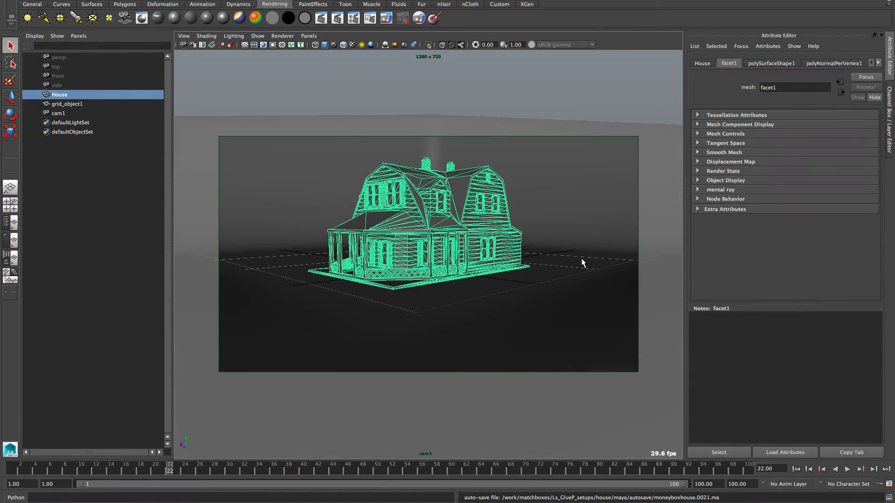
pyautogui.hotkey('ctrl', 'a')
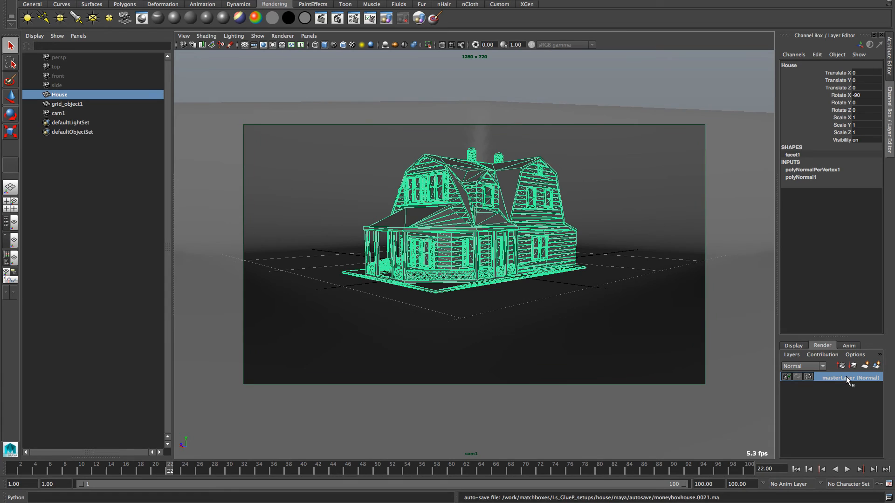
# Step: Review the worldPosition and normalWorld pass settings, then render the current house frame
pyautogui.click(354, 18)
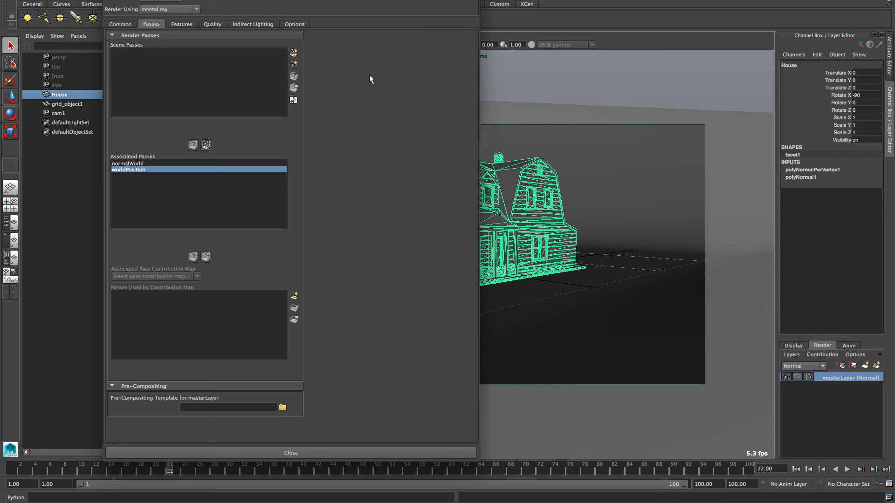
pyautogui.click(164, 170)
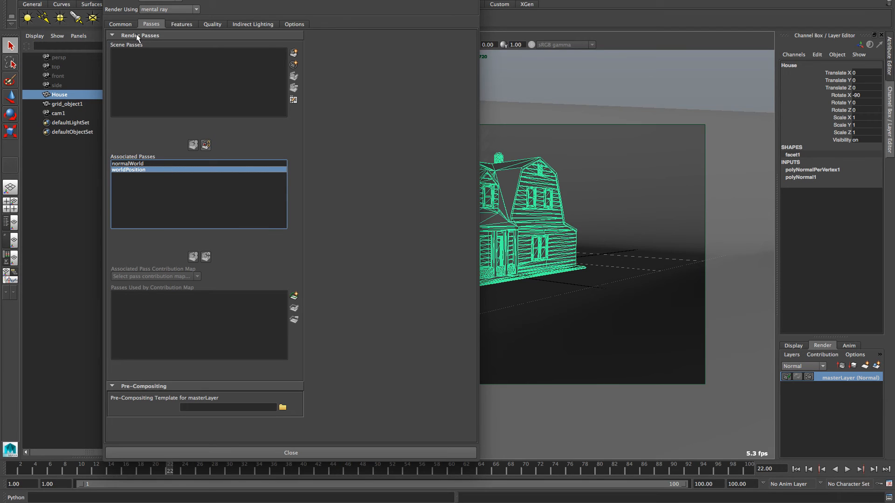
pyautogui.click(293, 53)
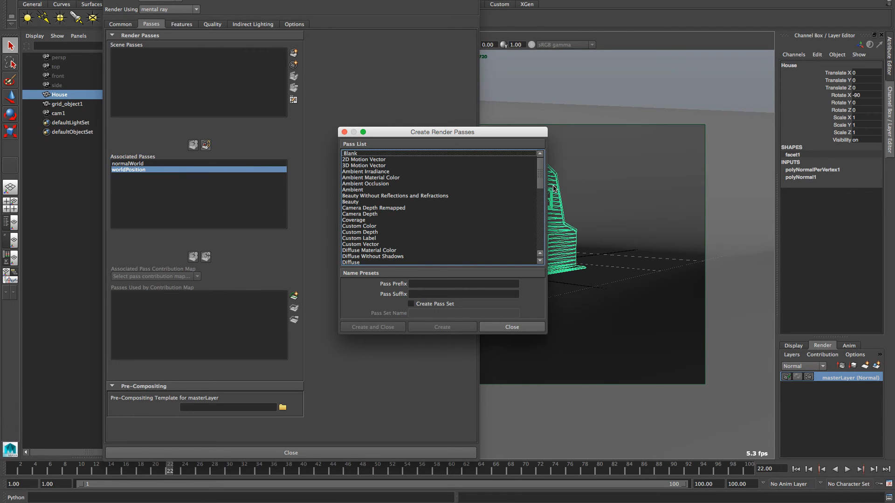
pyautogui.moveTo(539, 176); pyautogui.dragTo(530, 270)
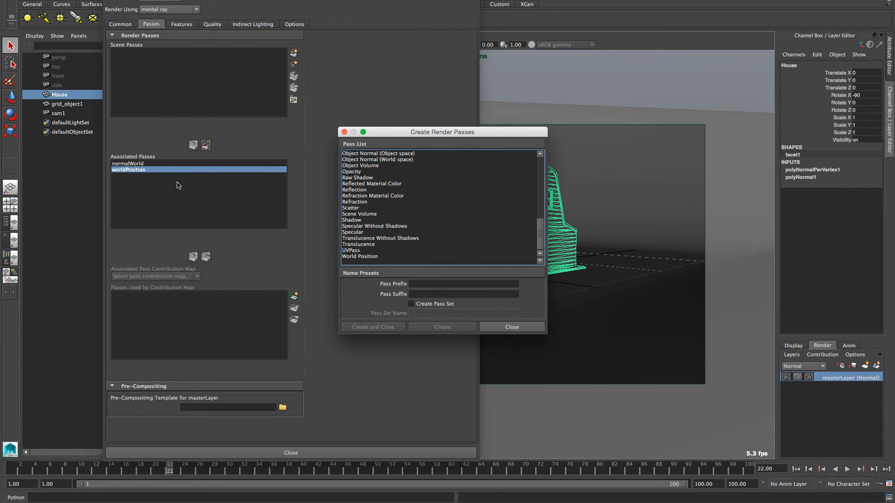
pyautogui.click(512, 327)
pyautogui.doubleClick(163, 169)
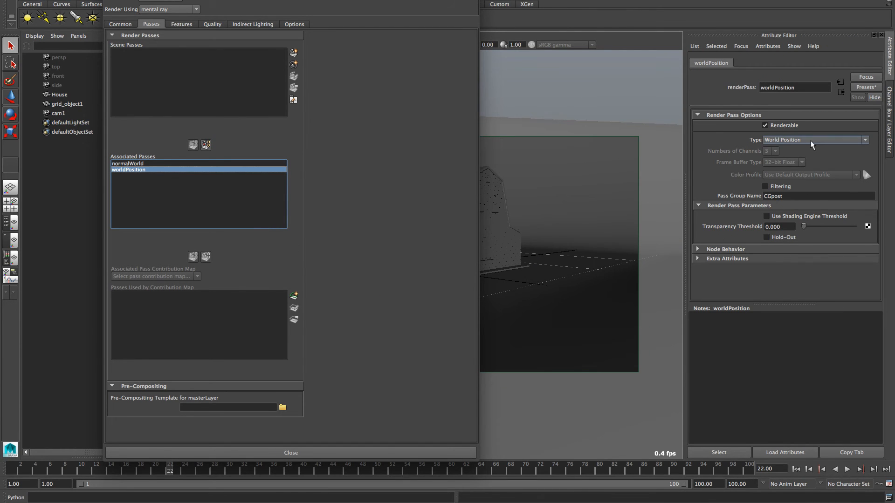
pyautogui.click(181, 164)
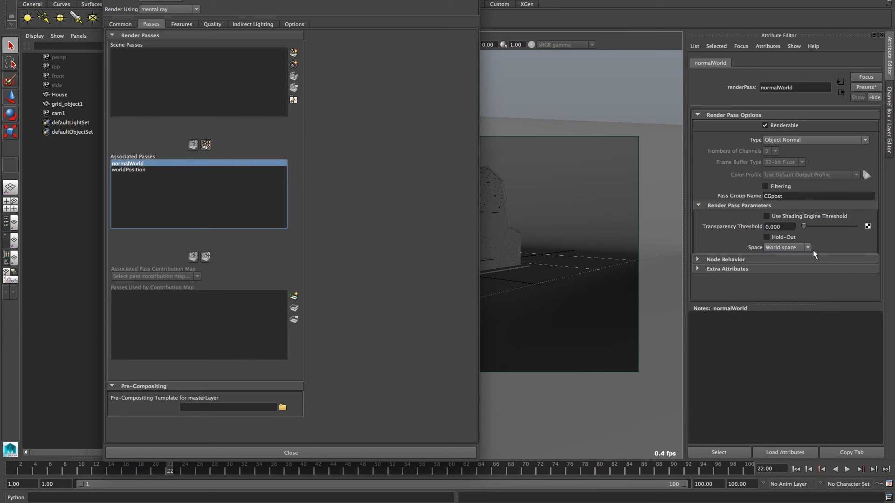
pyautogui.click(291, 452)
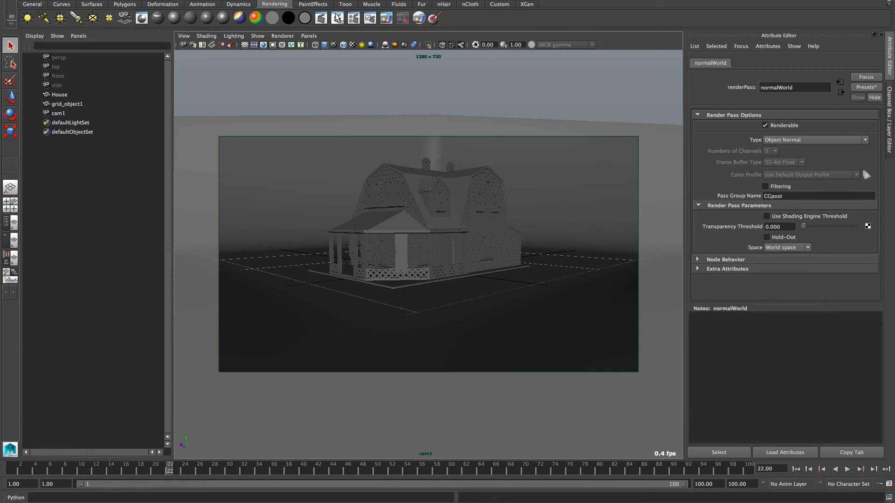
pyautogui.click(321, 19)
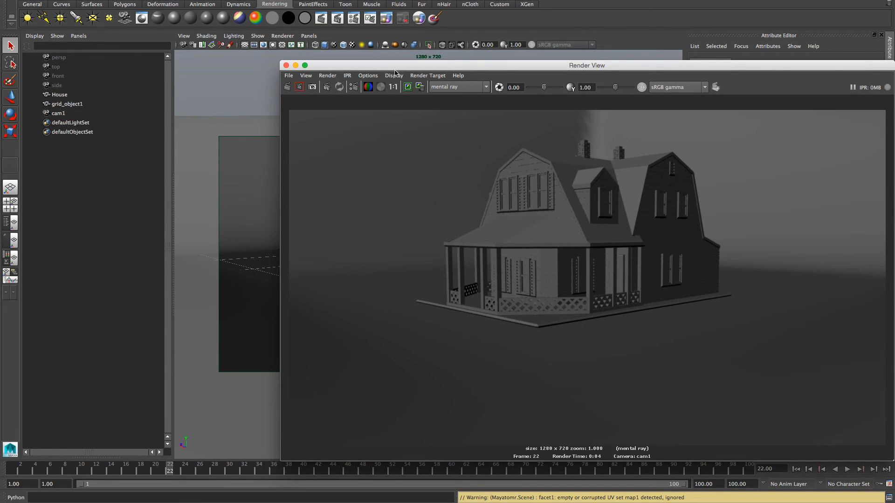
# Step: Load the house's worldPosition pass into an enlarged image viewer, then show all windows
pyautogui.moveTo(396, 66); pyautogui.dragTo(314, 46)
pyautogui.click(285, 56)
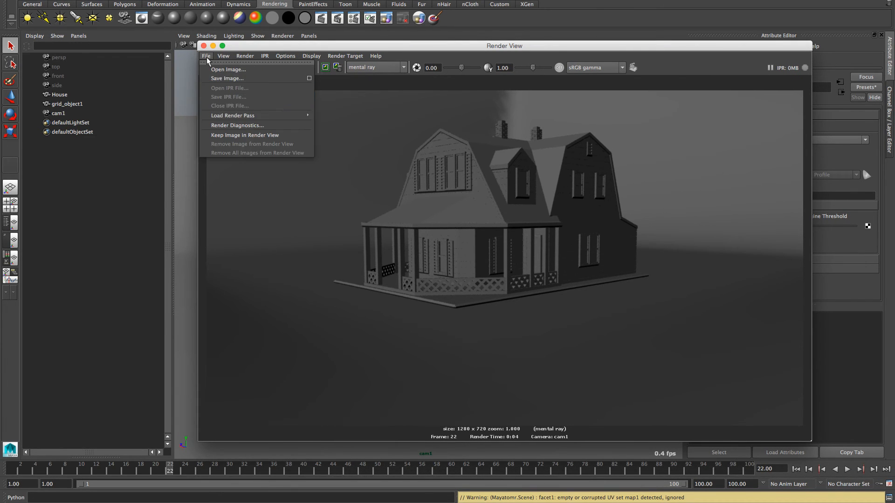
pyautogui.moveTo(252, 116)
pyautogui.click(343, 130)
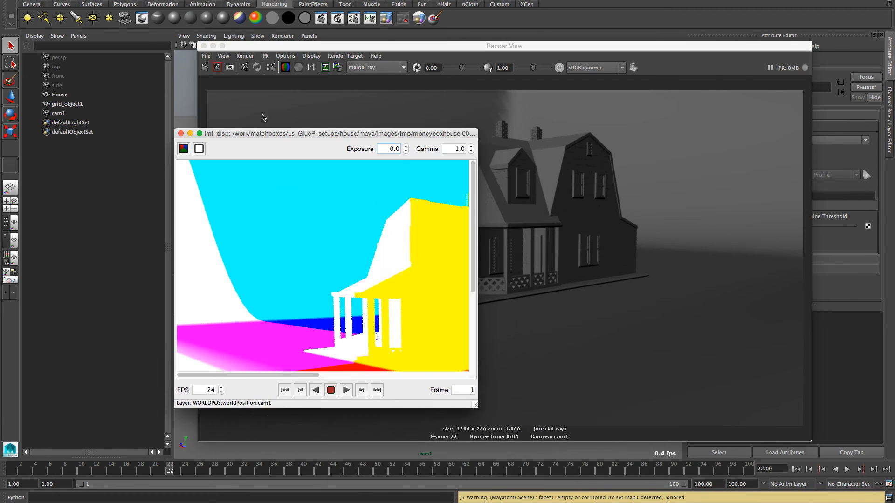
pyautogui.moveTo(263, 134); pyautogui.dragTo(132, 56)
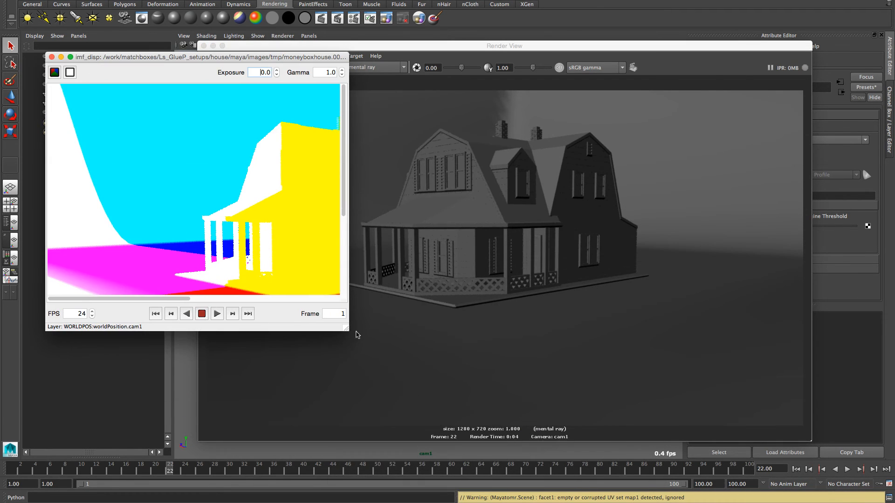
pyautogui.moveTo(347, 332); pyautogui.dragTo(802, 459)
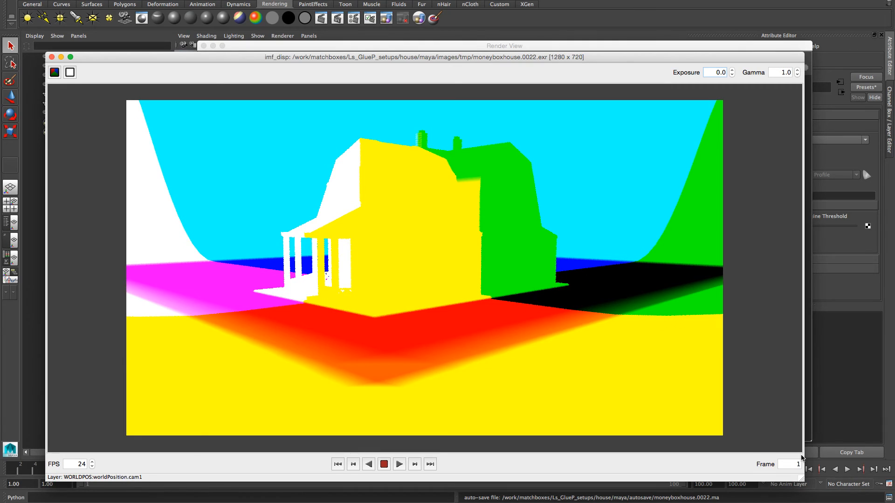
pyautogui.press('F3')
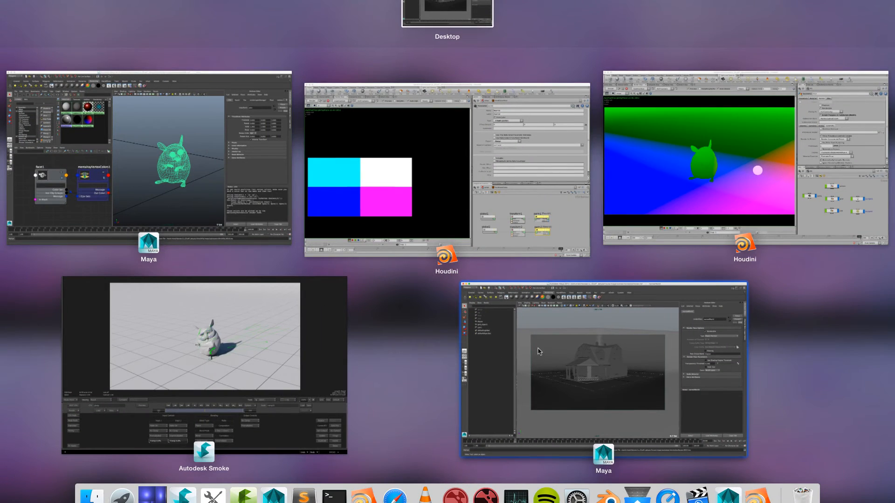
# Step: Switch to the Maya chinchilla scene, frame the model and reset to frame 1
pyautogui.click(293, 233)
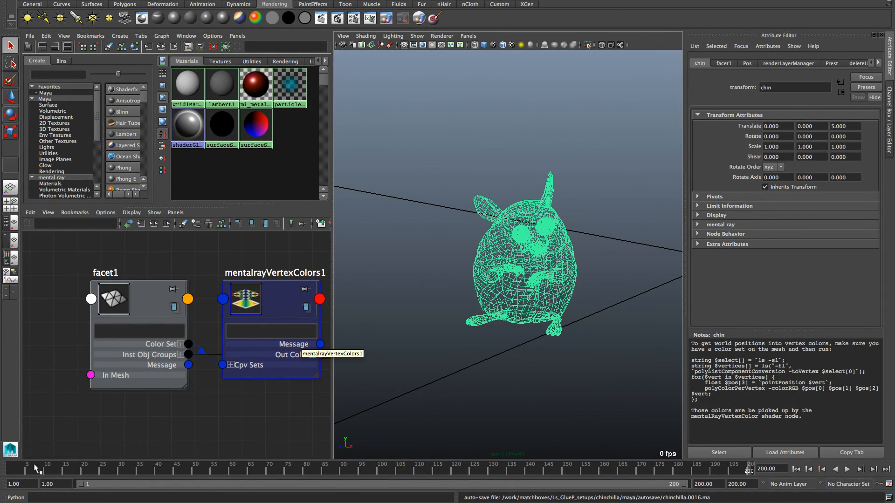
pyautogui.press('f')
pyautogui.hotkey('alt', 'shift', 'v')
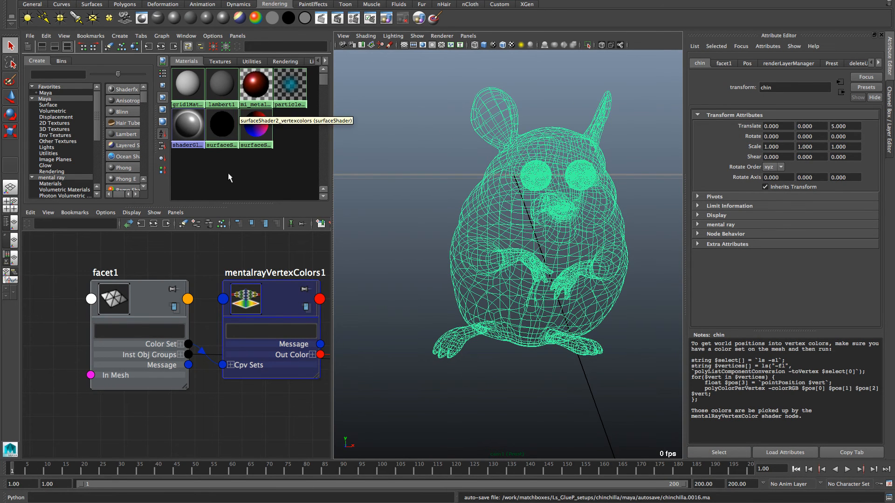
pyautogui.click(250, 193)
pyautogui.click(541, 301)
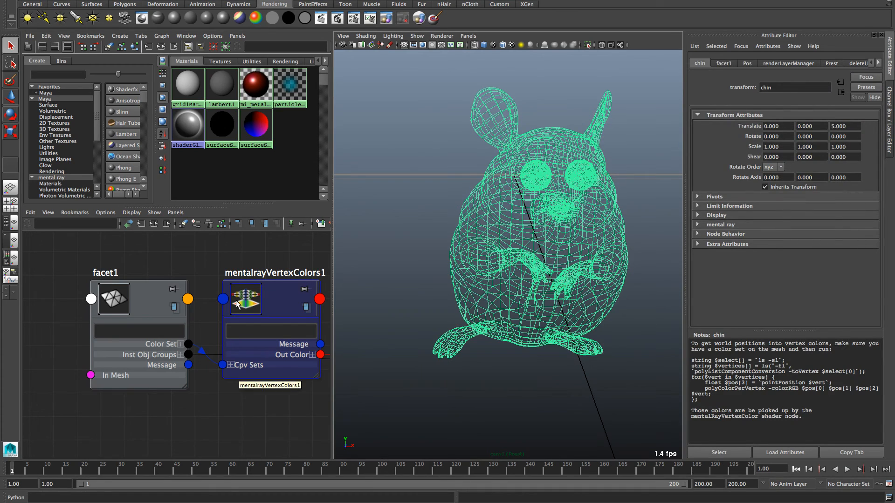
# Step: Graph the vertex-colours and world-position shader networks with connected attributes shown
pyautogui.click(227, 130)
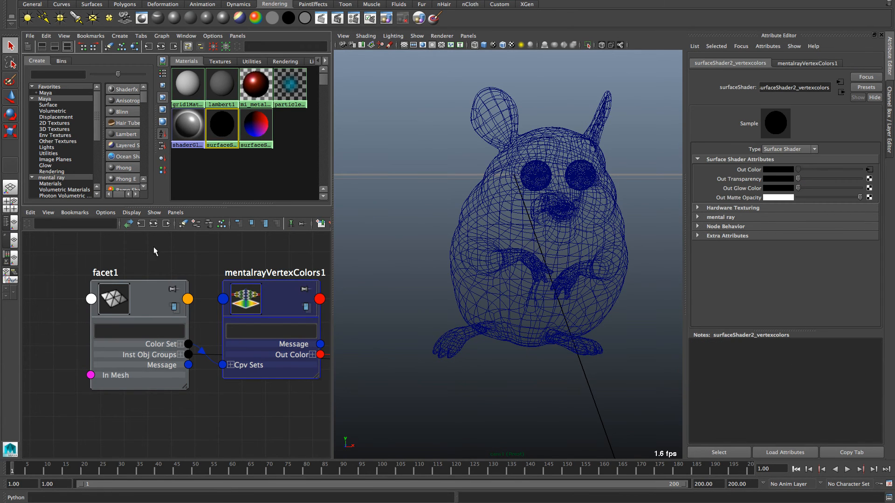
pyautogui.press('3')
pyautogui.click(251, 121)
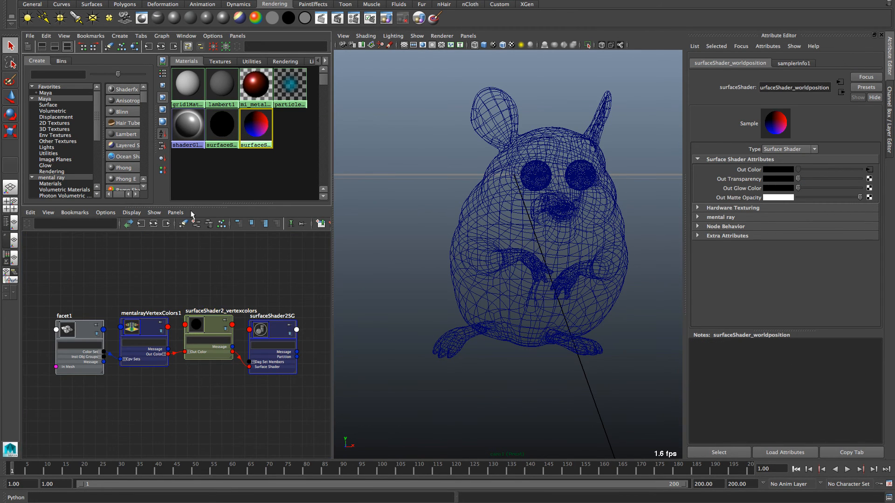
pyautogui.press('3')
pyautogui.click(126, 323)
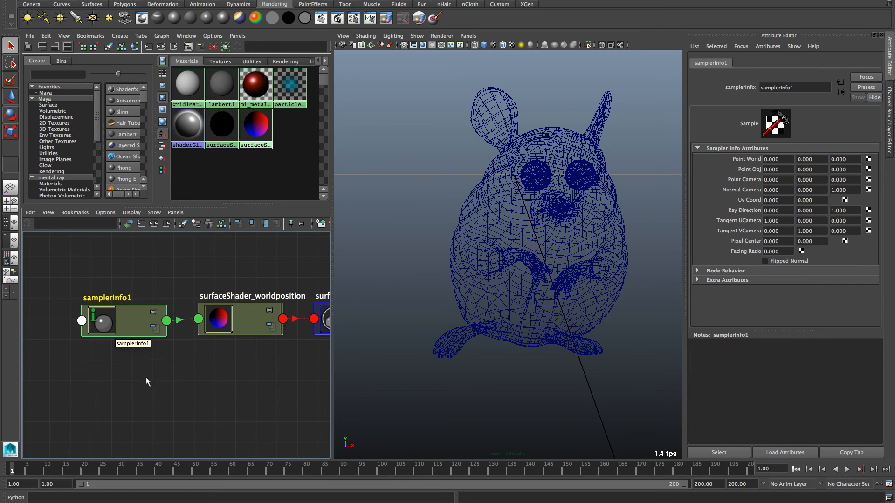
pyautogui.moveTo(135, 326); pyautogui.dragTo(134, 326)
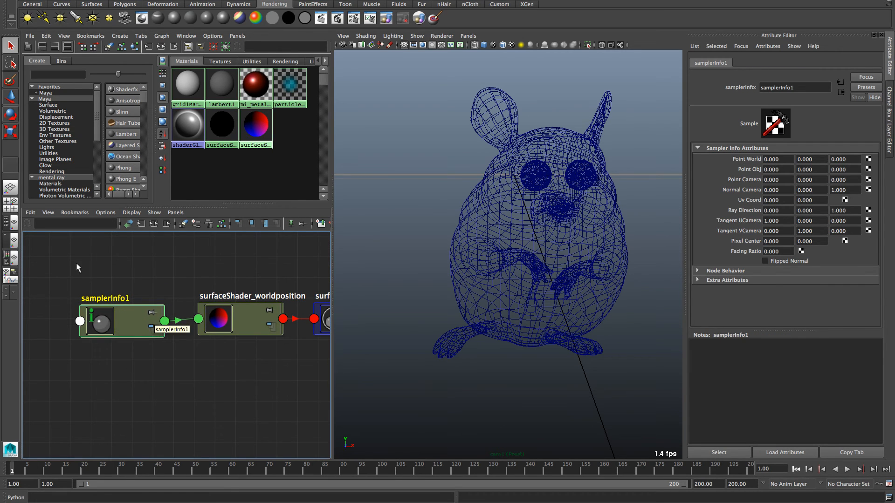
pyautogui.click(77, 269)
pyautogui.click(30, 213)
pyautogui.click(52, 249)
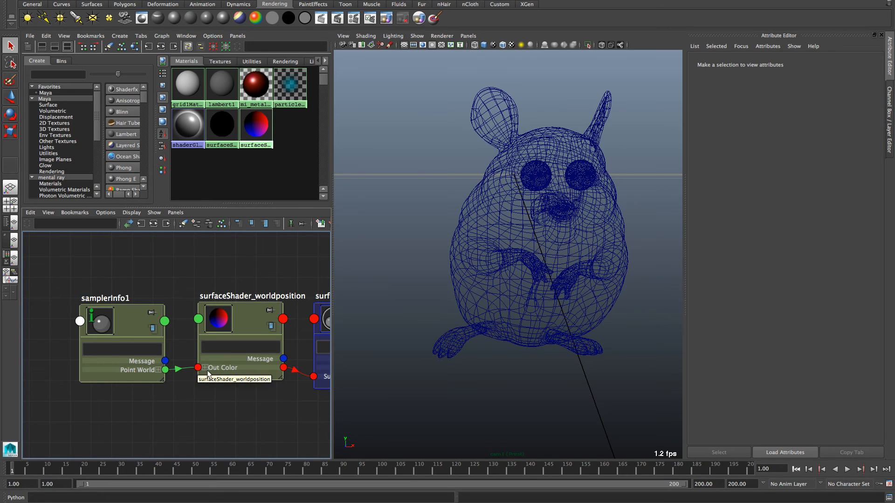
# Step: Arrange samplerInfo1 and surfaceShader_worldposition side by side, then scrub the timeline around frame 33
pyautogui.moveTo(242, 324); pyautogui.dragTo(237, 329)
pyautogui.moveTo(132, 328)
pyautogui.mouseDown()
pyautogui.moveTo(119, 323)
pyautogui.moveTo(117, 330)
pyautogui.mouseUp()
pyautogui.moveTo(245, 332); pyautogui.dragTo(232, 323)
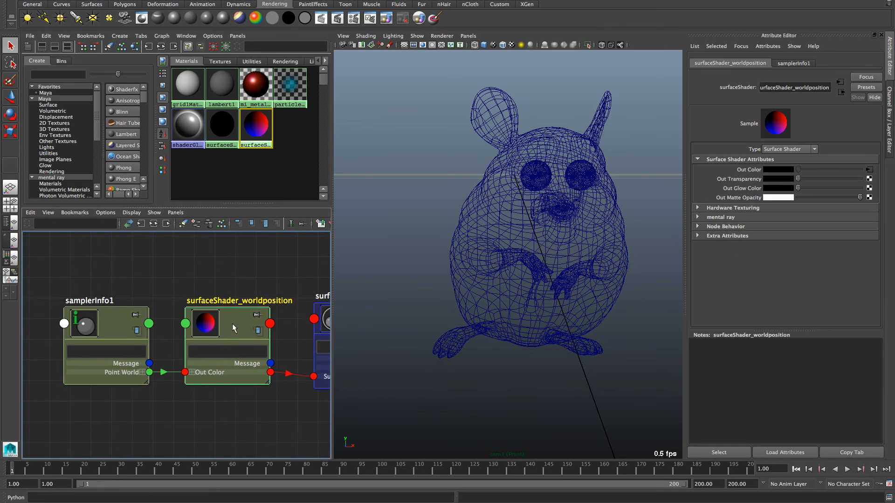
pyautogui.click(131, 474)
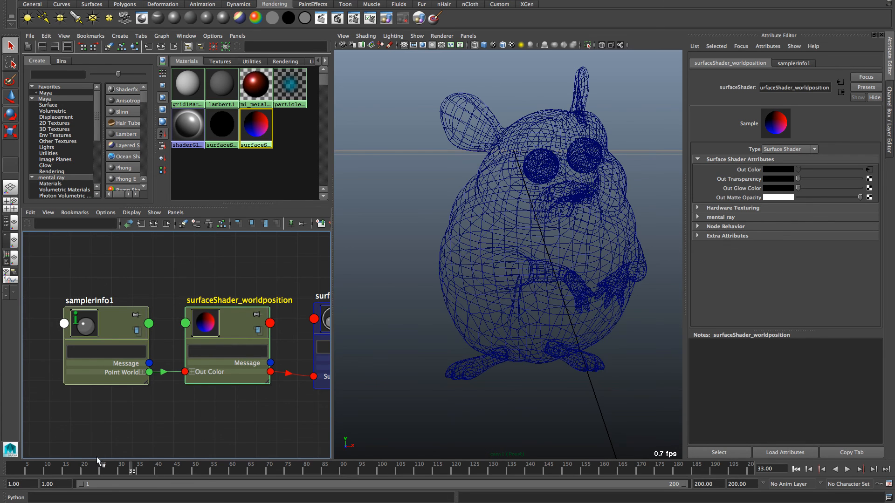
pyautogui.moveTo(97, 461); pyautogui.dragTo(13, 473)
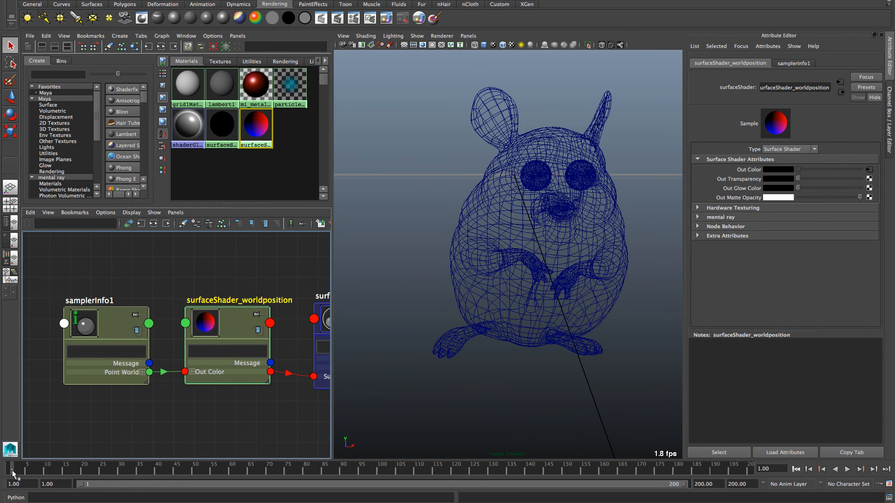
# Step: Graph surfaceShader2_vertexcolors' network showing only connected attributes
pyautogui.click(554, 215)
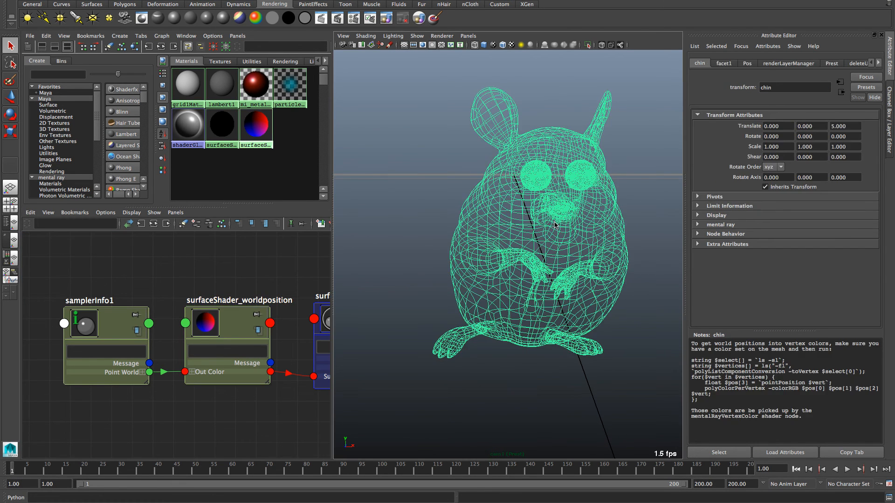
pyautogui.click(221, 125)
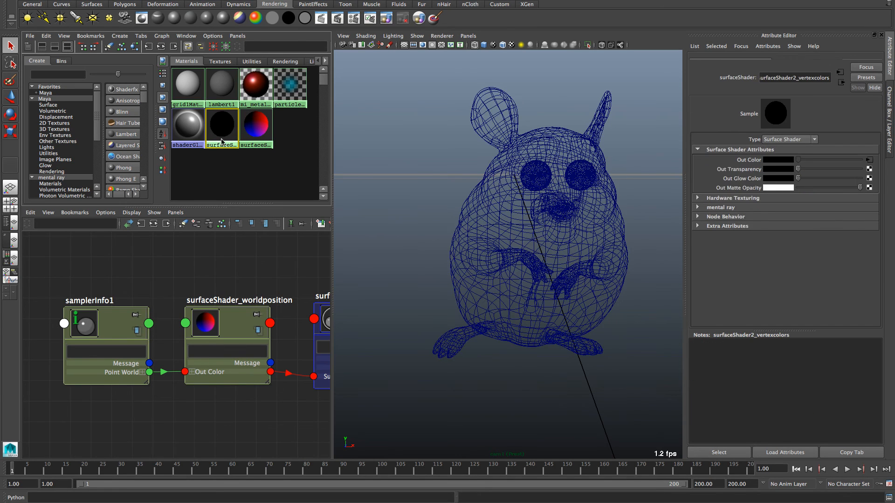
pyautogui.click(166, 225)
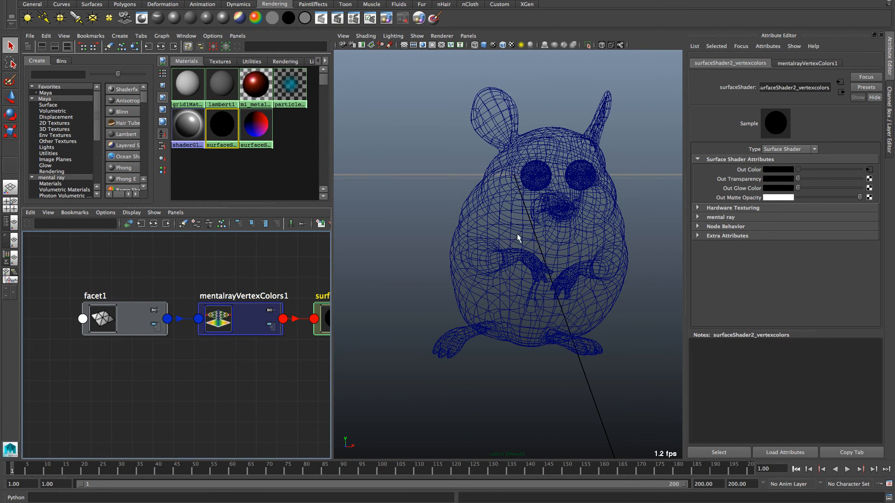
pyautogui.click(161, 270)
pyautogui.click(30, 212)
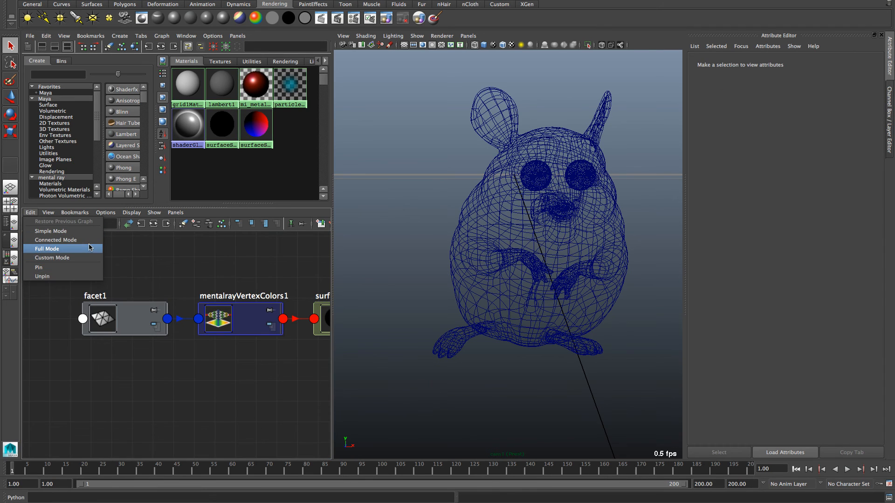
pyautogui.click(54, 240)
# Step: Lay out facet1, mentalrayVertexColors1 and the vertex-colour shader, and inspect mentalrayVertexColors1's settings
pyautogui.click(120, 332)
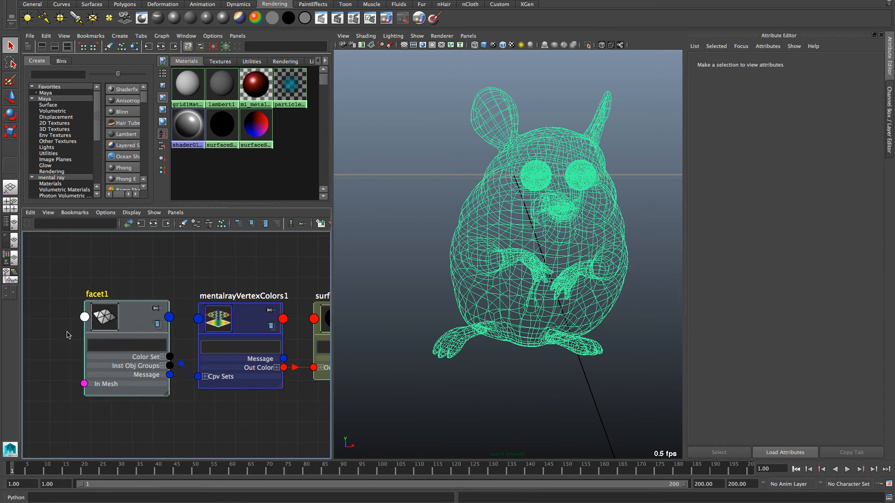
pyautogui.moveTo(120, 332); pyautogui.dragTo(54, 341)
pyautogui.moveTo(237, 314); pyautogui.dragTo(206, 306)
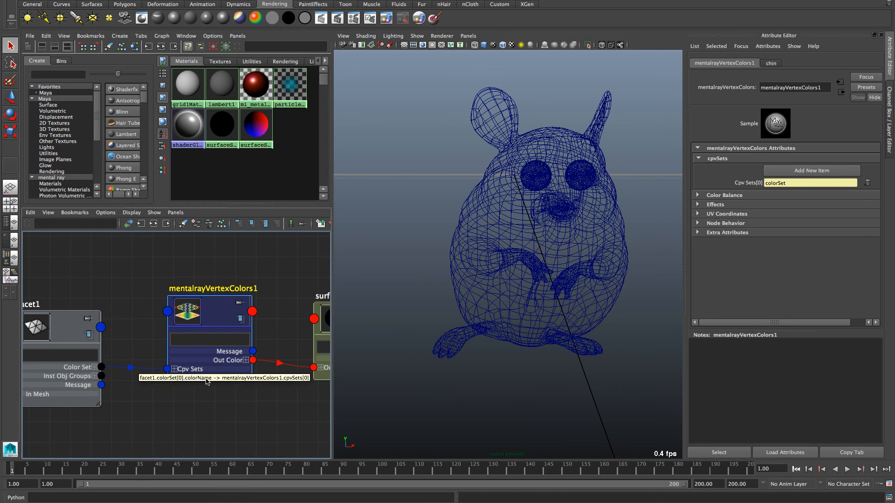
pyautogui.moveTo(212, 317); pyautogui.dragTo(188, 325)
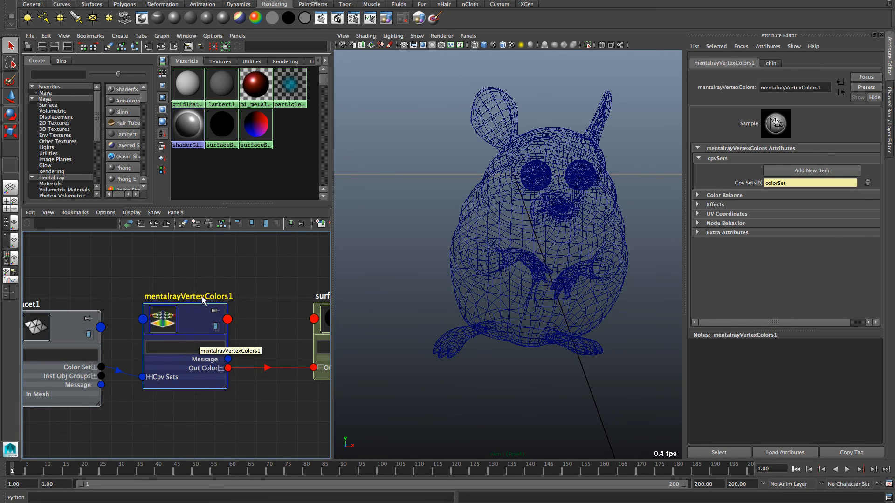
pyautogui.moveTo(327, 321); pyautogui.dragTo(276, 318)
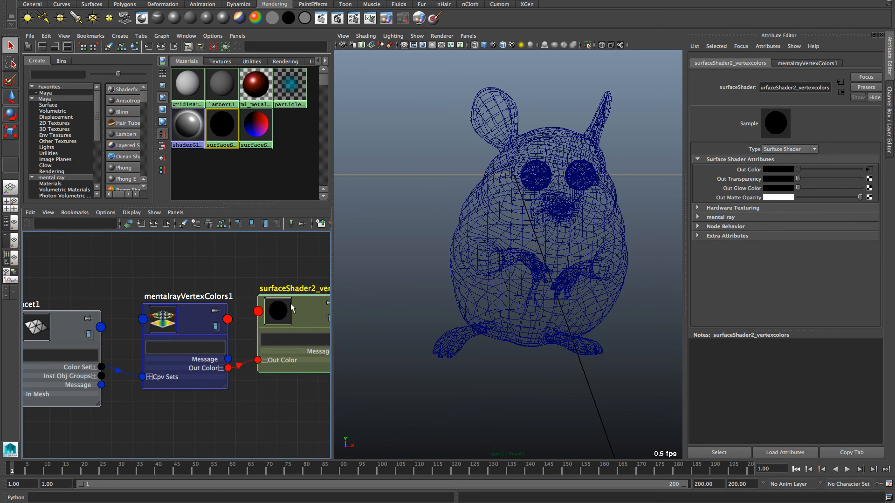
pyautogui.click(159, 321)
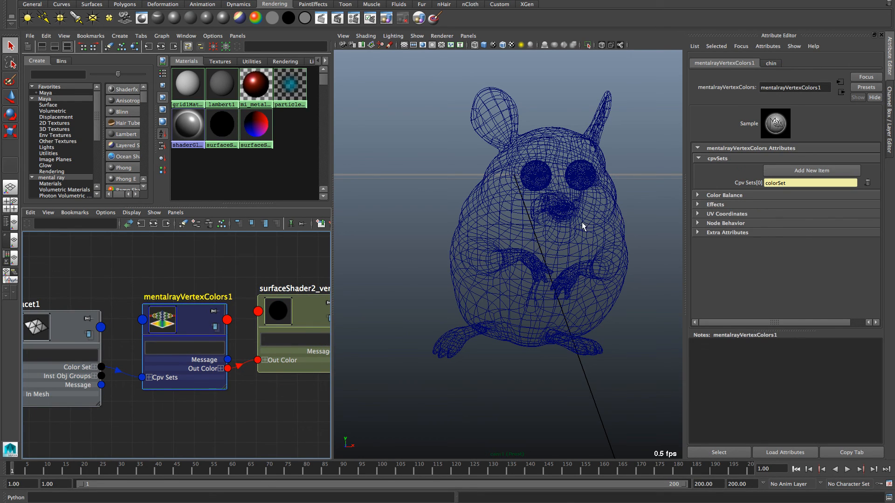
# Step: Check the pose at frame 7, return to frame 1, and select the chin mesh
pyautogui.click(35, 470)
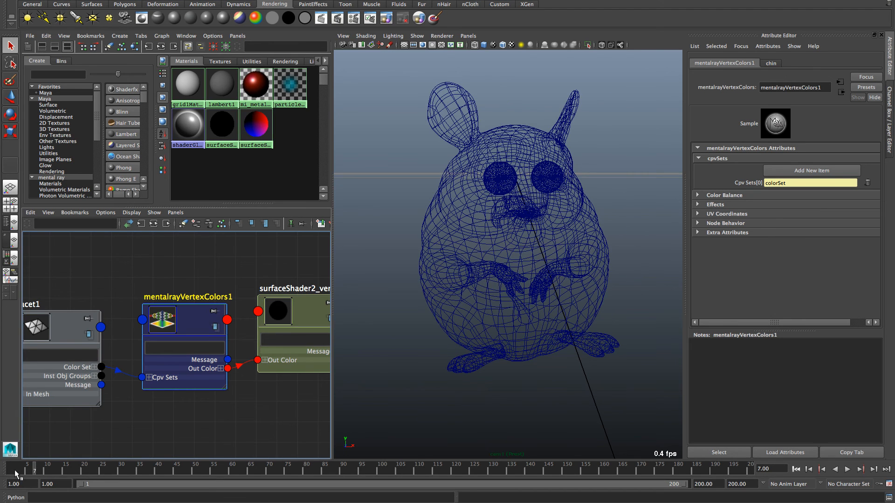
pyautogui.click(9, 472)
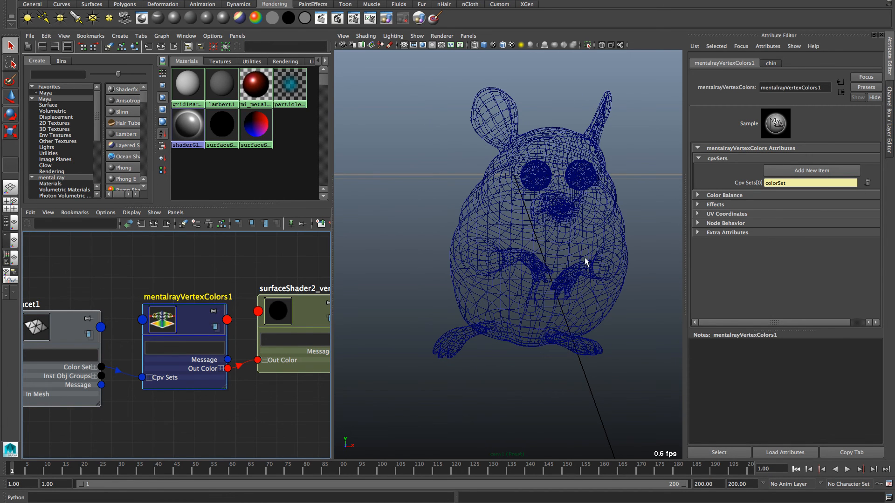
pyautogui.click(567, 314)
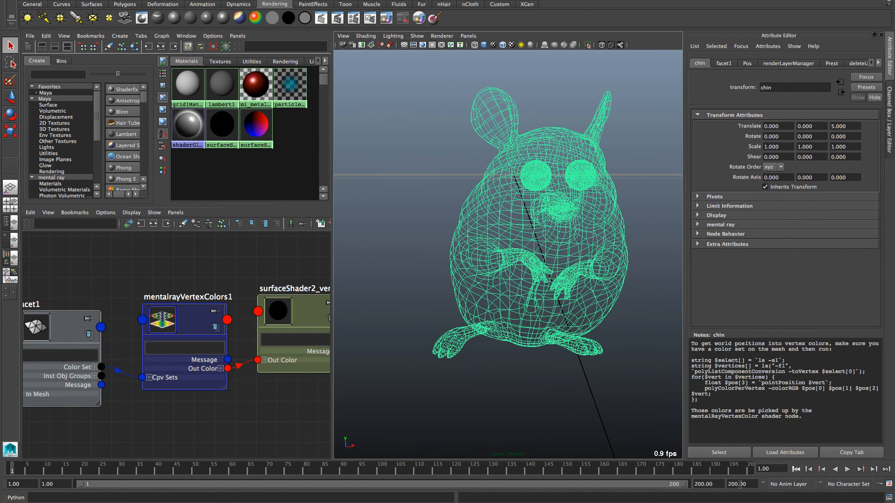
pyautogui.click(420, 1)
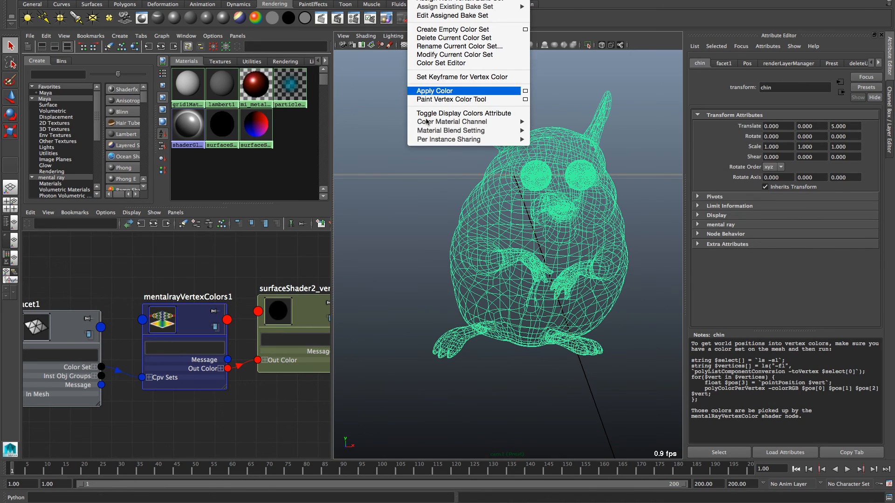
pyautogui.click(486, 64)
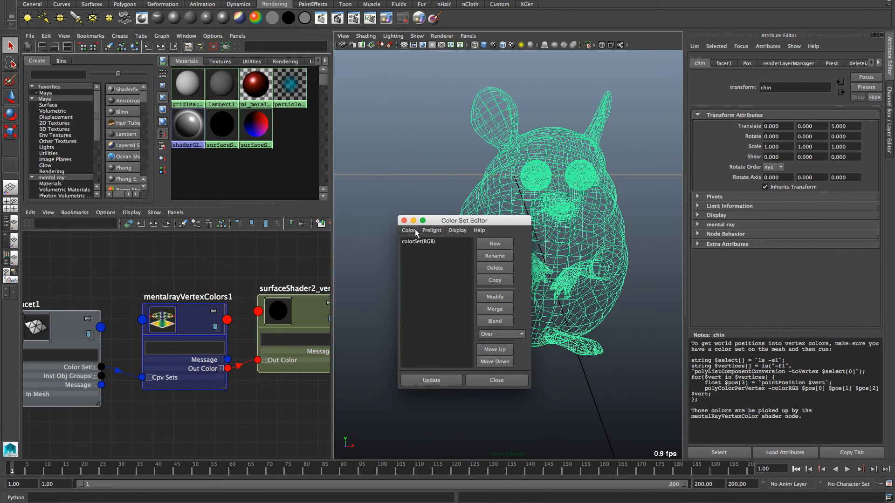
pyautogui.click(481, 381)
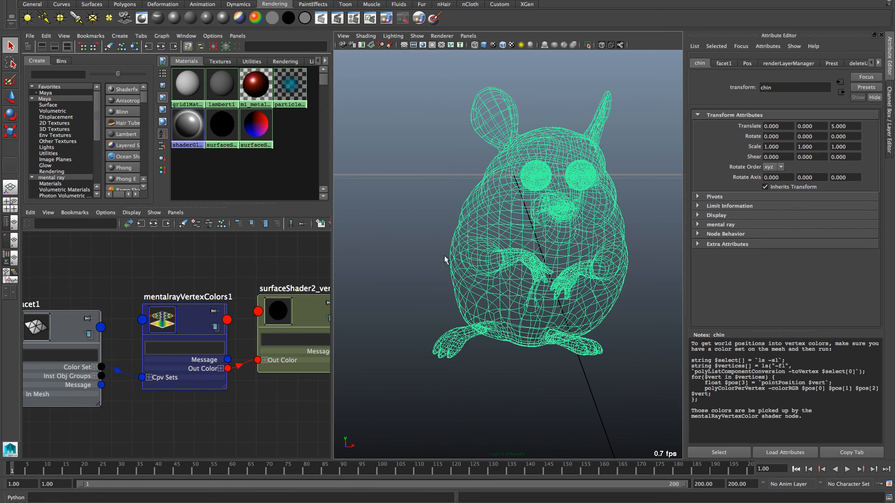
pyautogui.moveTo(701, 401); pyautogui.dragTo(679, 363)
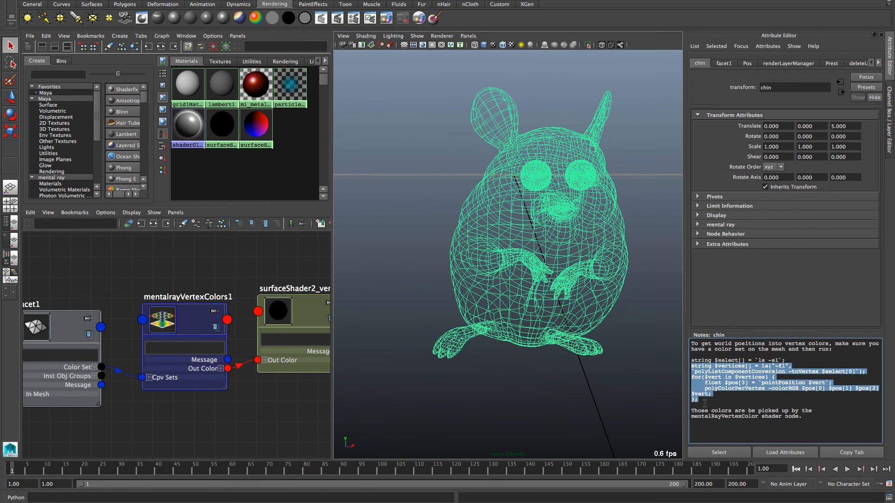
pyautogui.moveTo(704, 402); pyautogui.dragTo(681, 359)
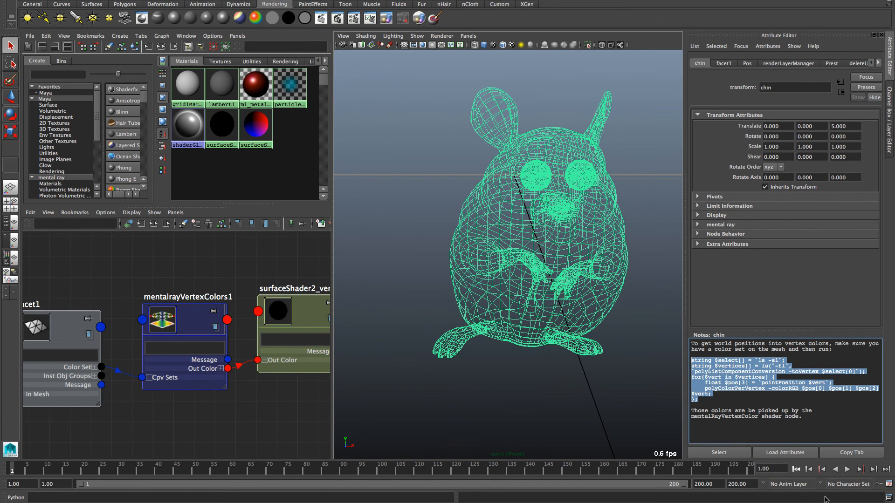
pyautogui.click(889, 497)
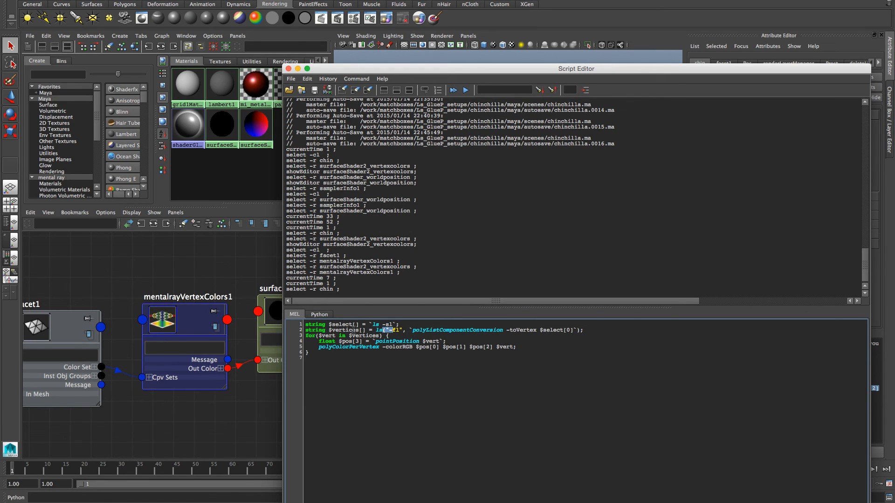
pyautogui.click(356, 363)
pyautogui.moveTo(376, 342); pyautogui.dragTo(444, 345)
pyautogui.click(288, 68)
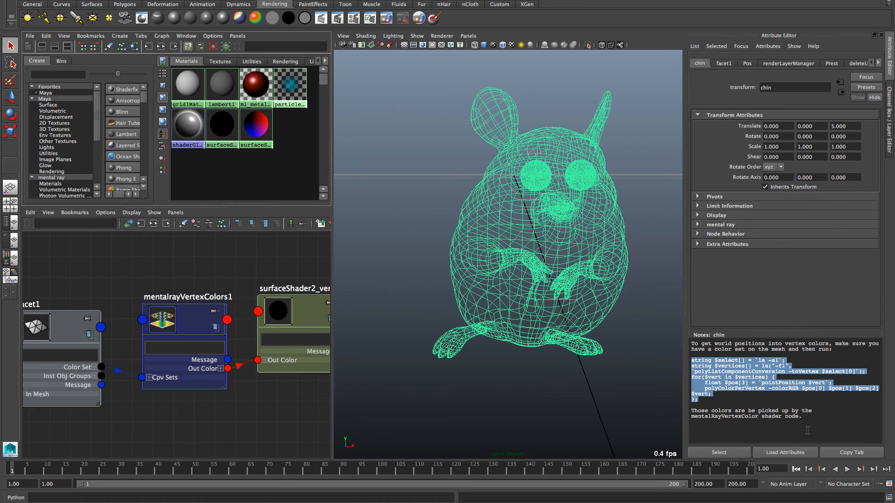
pyautogui.hotkey('ctrl', 'a')
# Step: Show the chinchilla shaded on the Pos layer, playing through frames 60 to 126
pyautogui.click(841, 388)
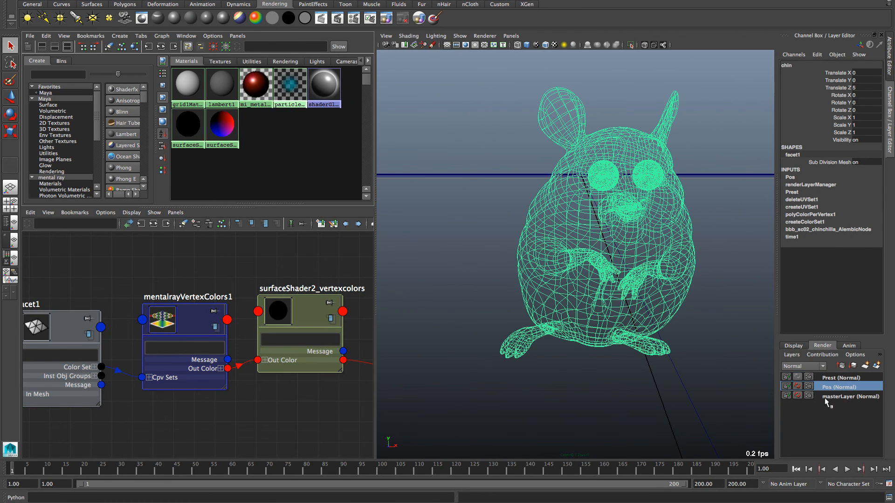
pyautogui.press('5')
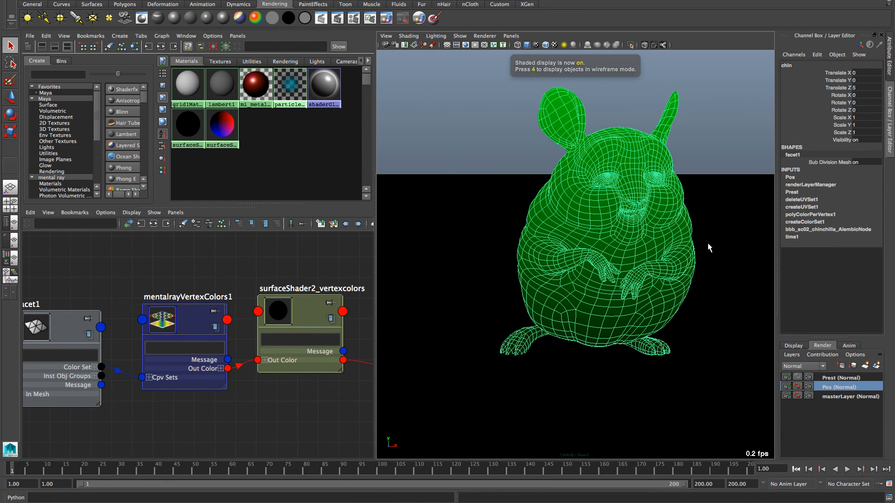
pyautogui.hotkey('alt', 'v')
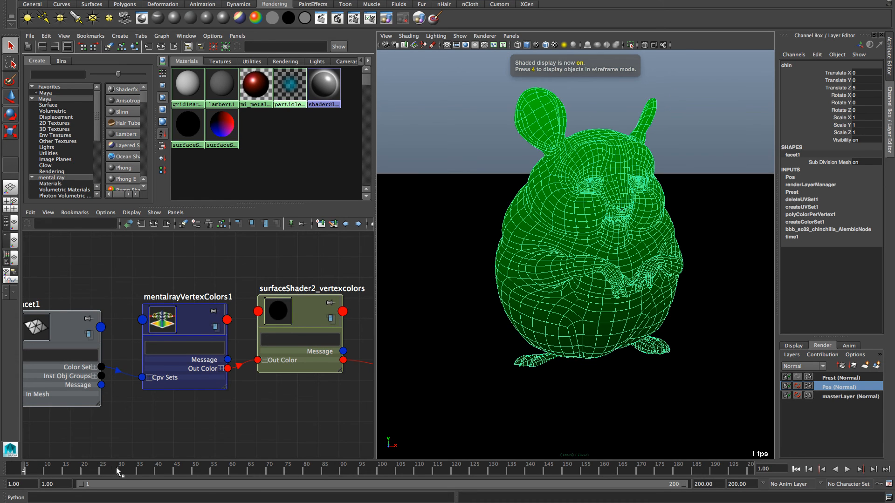
pyautogui.click(232, 470)
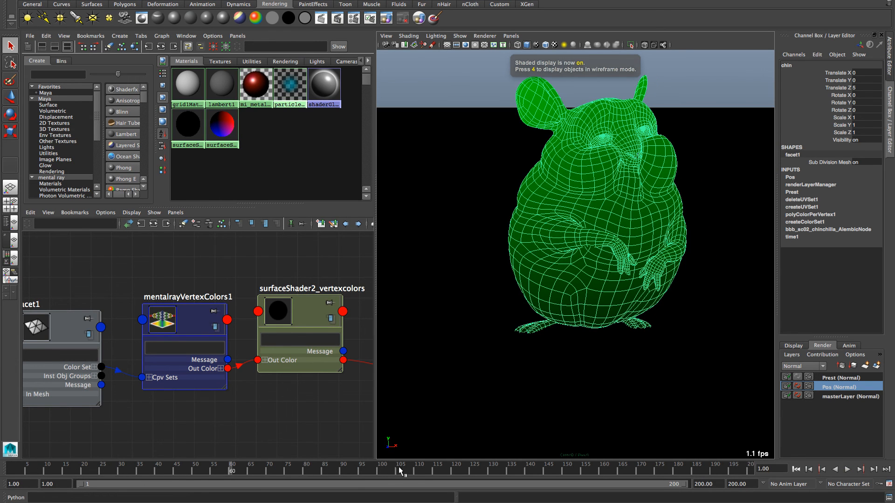
pyautogui.moveTo(461, 475); pyautogui.dragTo(484, 471)
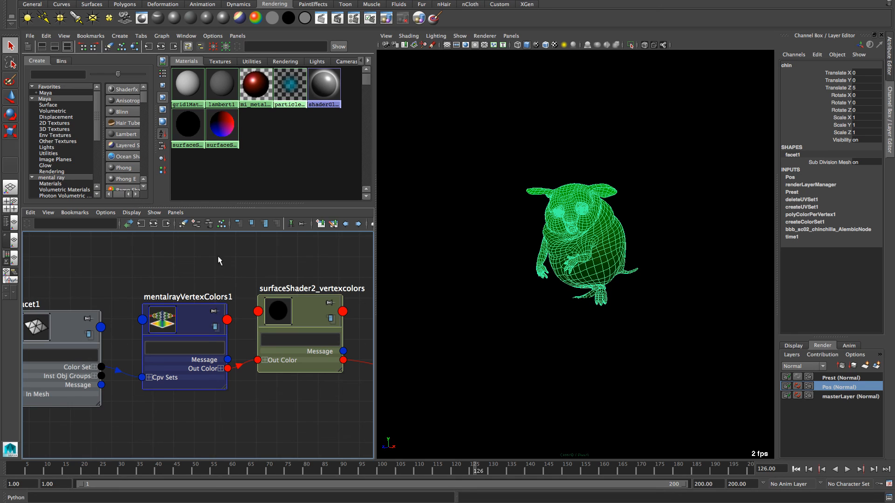
# Step: Tidy the facet1 and mentalrayVertexColors1 nodes, return to frame 1, and show all windows
pyautogui.moveTo(191, 319); pyautogui.dragTo(193, 290)
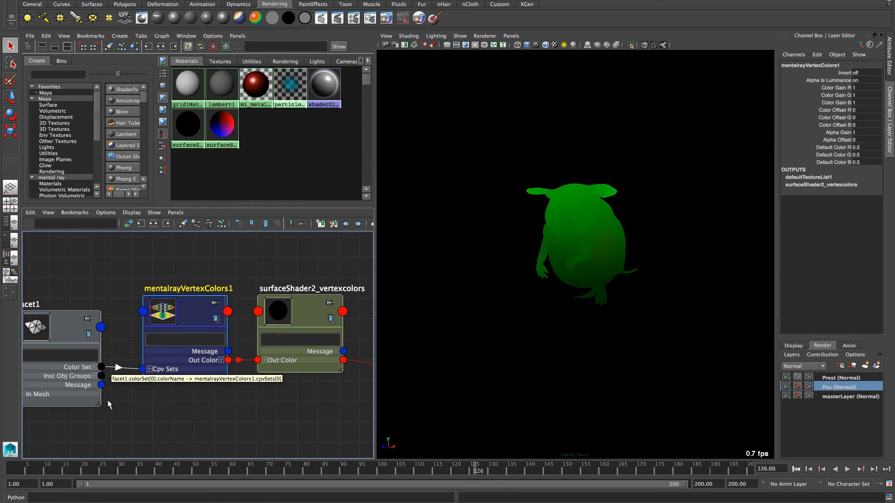
pyautogui.moveTo(58, 328); pyautogui.dragTo(58, 317)
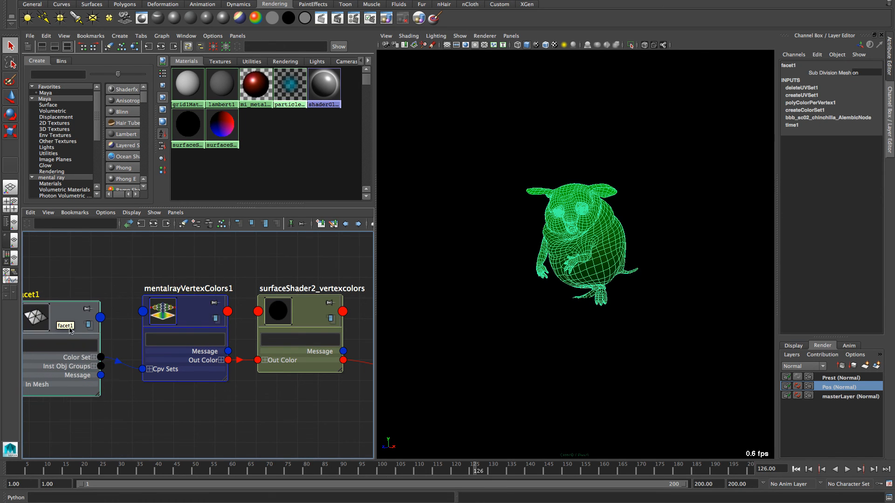
pyautogui.moveTo(191, 304)
pyautogui.mouseDown()
pyautogui.moveTo(191, 288)
pyautogui.moveTo(186, 318)
pyautogui.moveTo(192, 293)
pyautogui.moveTo(188, 315)
pyautogui.moveTo(194, 305)
pyautogui.mouseUp()
pyautogui.click(195, 275)
pyautogui.click(196, 327)
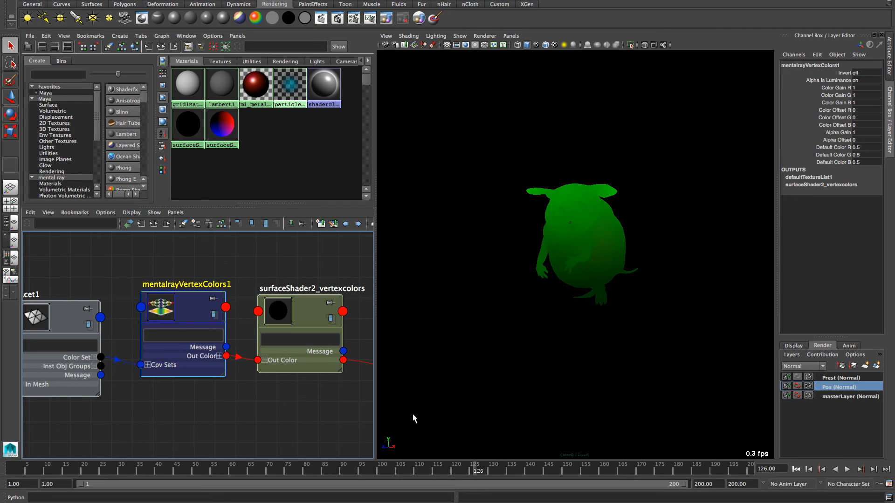
pyautogui.click(796, 469)
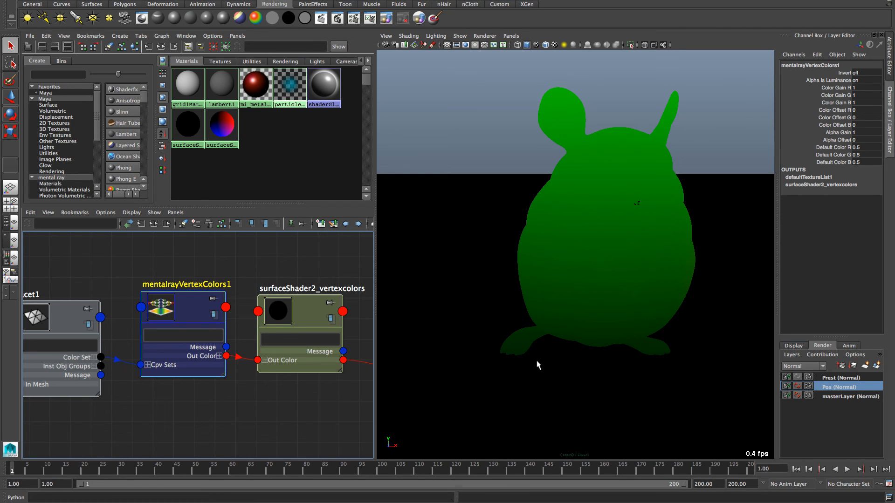
pyautogui.hotkey('ctrl', 'Up')
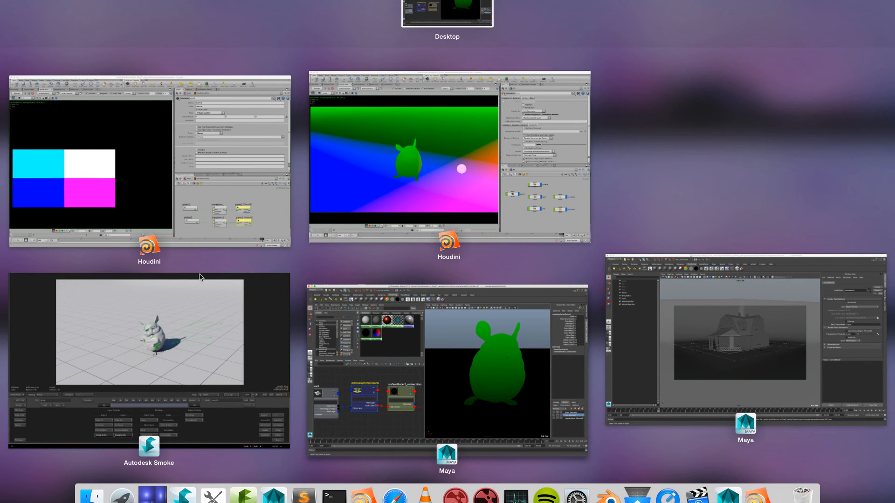
# Step: In Smoke, scrub to about frame 79 and play the chinchilla comp's glued green strokes
pyautogui.click(201, 277)
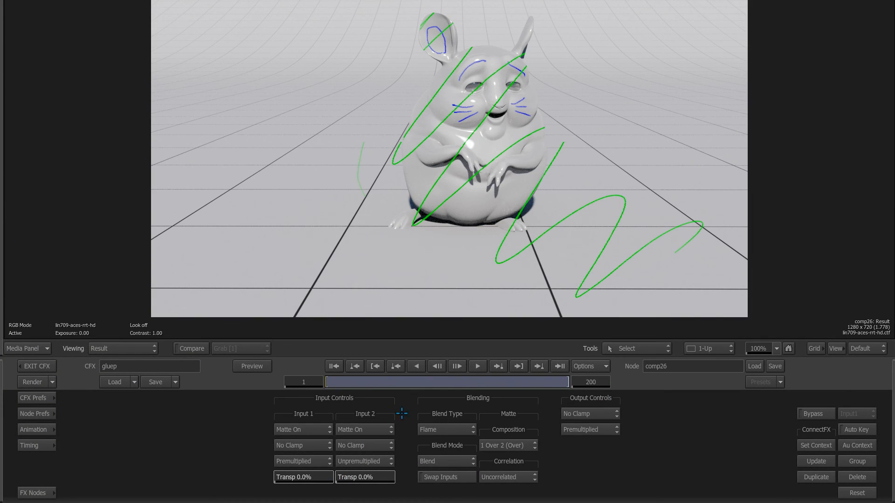
pyautogui.moveTo(333, 384)
pyautogui.mouseDown()
pyautogui.moveTo(388, 387)
pyautogui.moveTo(332, 387)
pyautogui.mouseUp()
pyautogui.press('space')
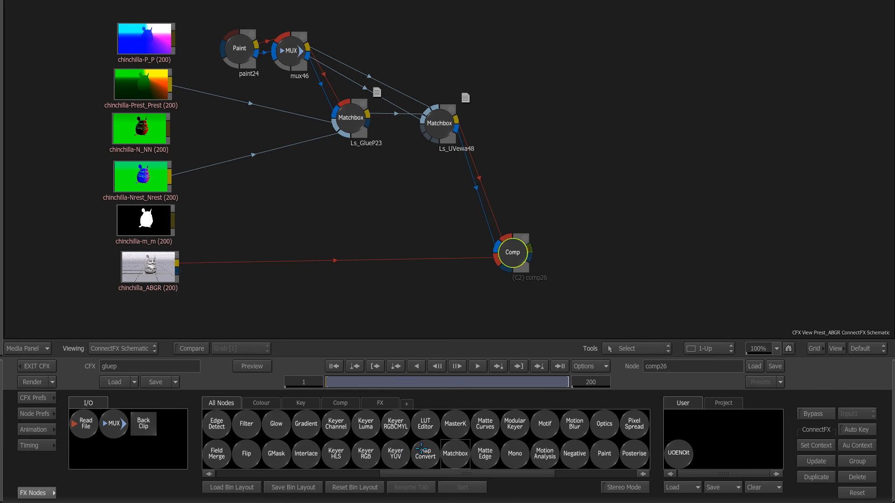
pyautogui.hscroll(3, 422, 450)
# Step: Add Text node text49 beside the Comp and type the author's e-mail address as a credit line
pyautogui.click(599, 432)
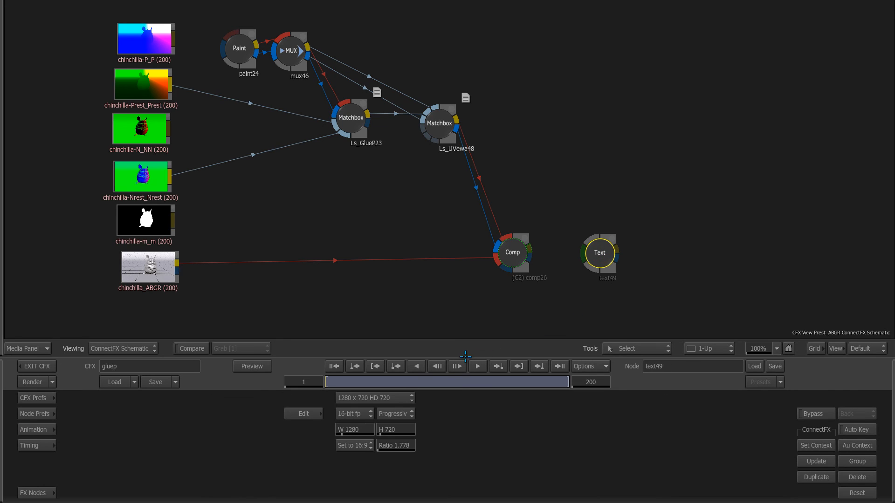
pyautogui.click(304, 414)
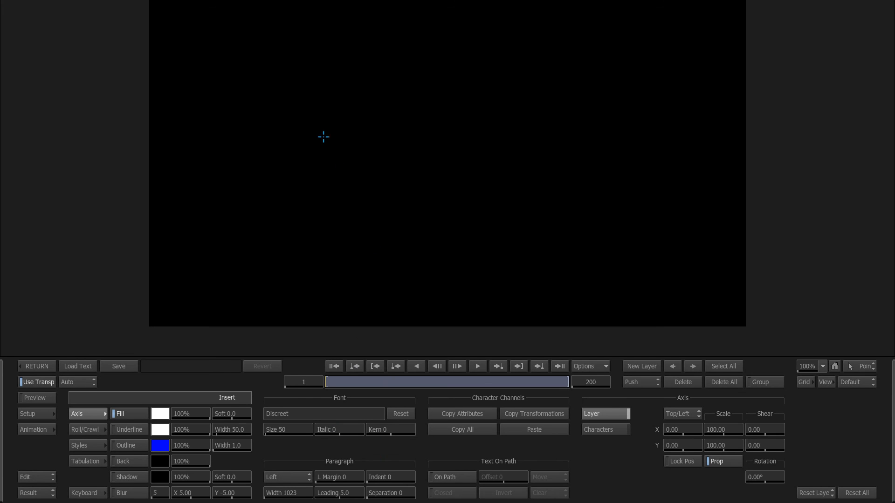
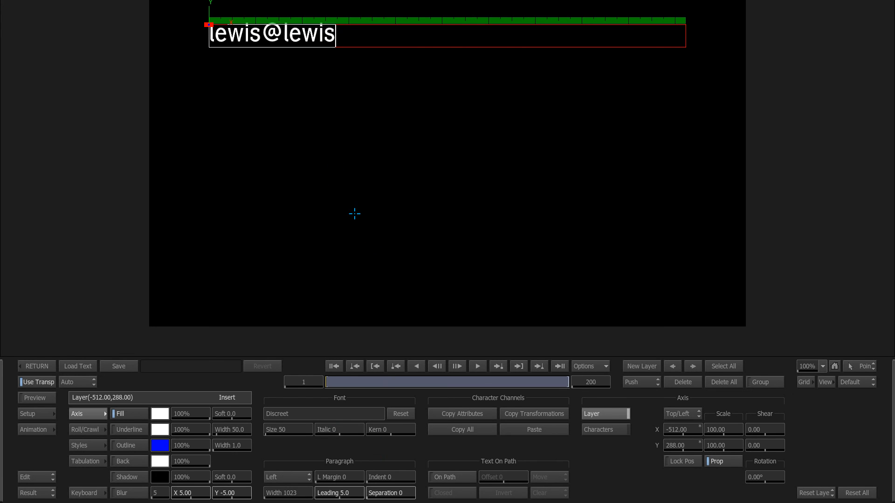
pyautogui.press('Return')
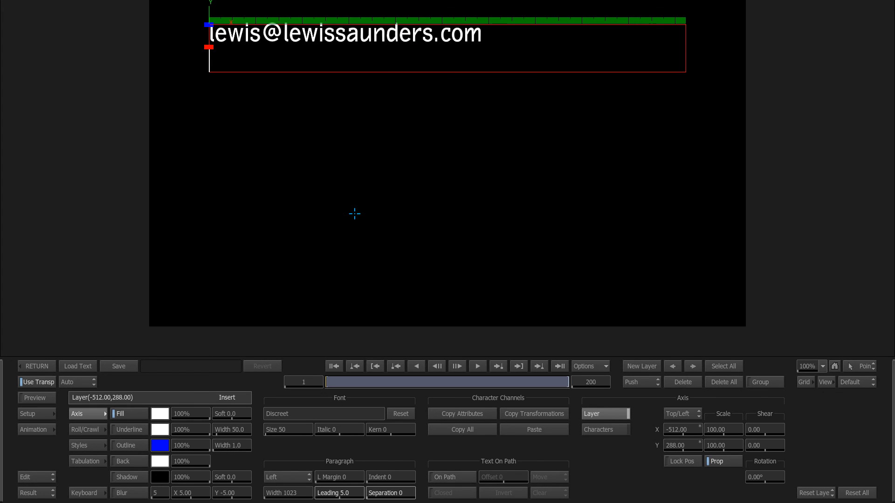